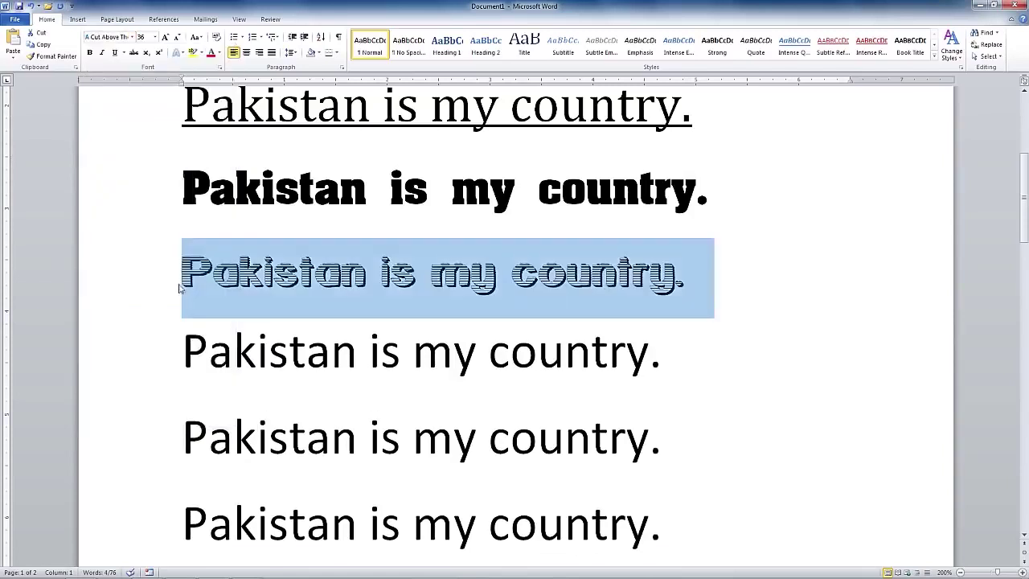
{"action": "left_click", "coordinate": [218, 53]}
Finish colouring the third line light blue, then make the fourth line crimson Aarvark Cafe
{"action": "left_click", "coordinate": [241, 164]}
{"action": "left_click_drag", "start_coordinate": [183, 359], "coordinate": [673, 359]}
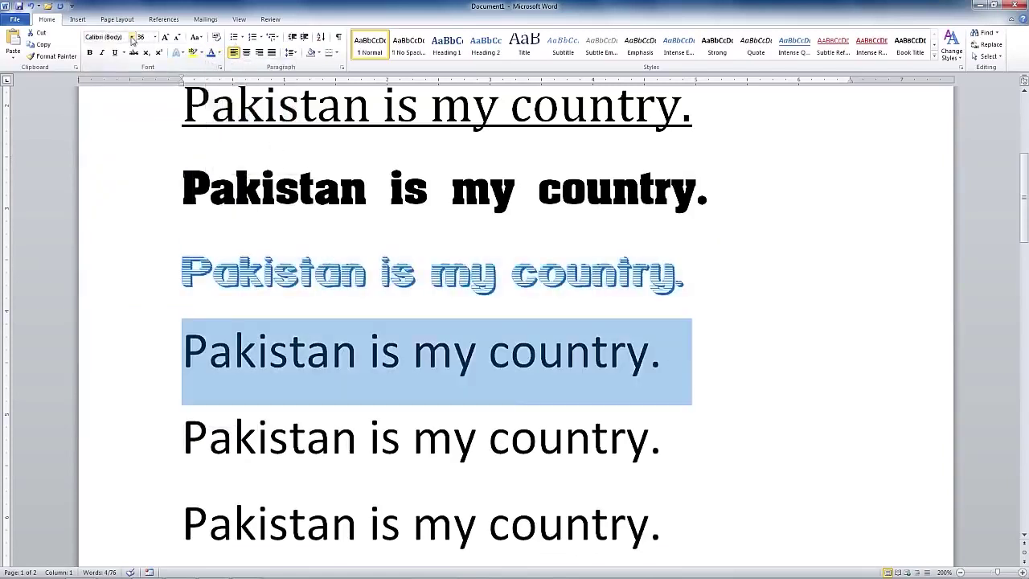
{"action": "left_click", "coordinate": [132, 37]}
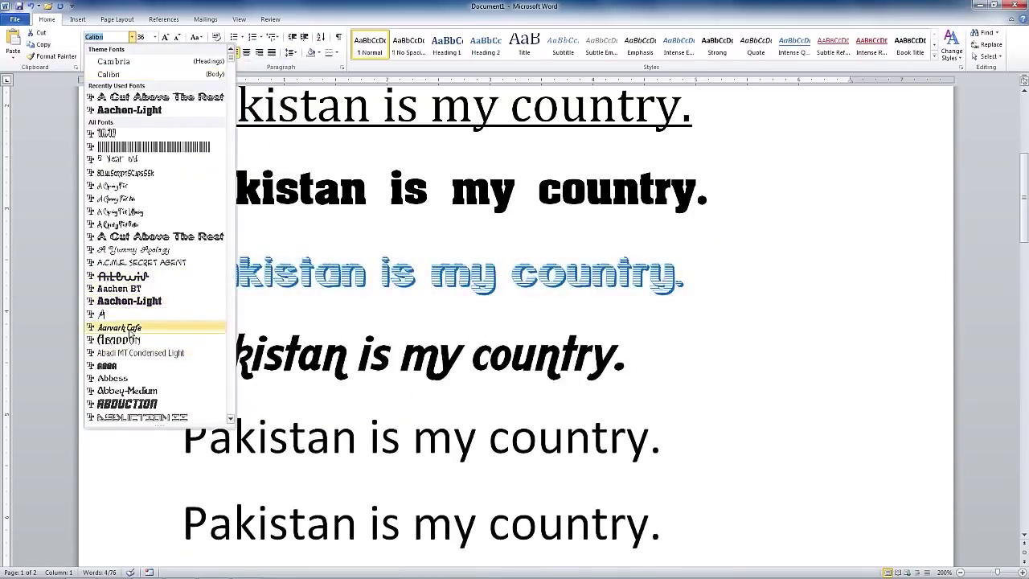
{"action": "left_click", "coordinate": [119, 327]}
{"action": "left_click", "coordinate": [218, 53]}
{"action": "left_click", "coordinate": [261, 112]}
Make the fifth line size 22, purple and italic
{"action": "left_click", "coordinate": [197, 430]}
{"action": "left_click_drag", "start_coordinate": [197, 430], "coordinate": [681, 434]}
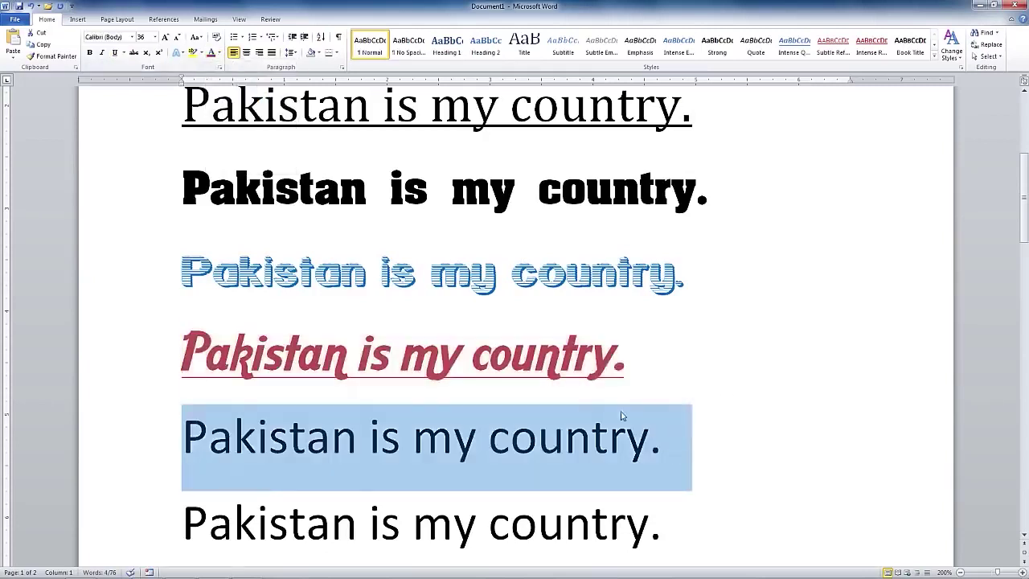
{"action": "left_click", "coordinate": [155, 37]}
{"action": "left_click", "coordinate": [145, 138]}
{"action": "left_click", "coordinate": [218, 53]}
{"action": "left_click", "coordinate": [265, 105]}
{"action": "left_click", "coordinate": [218, 53]}
{"action": "left_click", "coordinate": [291, 143]}
{"action": "key", "text": "ctrl+i"}
Set the sixth line in the ABDUCTION font
{"action": "left_click_drag", "start_coordinate": [184, 492], "coordinate": [666, 489]}
{"action": "left_click", "coordinate": [132, 37]}
{"action": "left_click", "coordinate": [140, 417]}
{"action": "scroll", "coordinate": [168, 453], "scroll_direction": "down", "scroll_amount": 5}
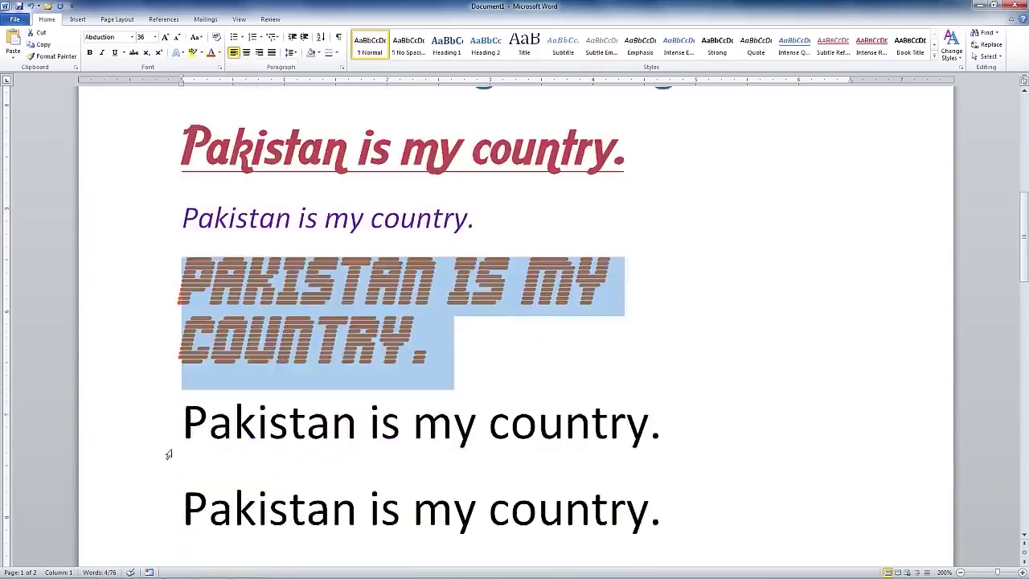
Underline the seventh line and colour it blue
{"action": "left_click", "coordinate": [166, 415]}
{"action": "left_click", "coordinate": [114, 53]}
{"action": "left_click", "coordinate": [217, 53]}
{"action": "left_click", "coordinate": [274, 143]}
{"action": "scroll", "coordinate": [402, 322], "scroll_direction": "down", "scroll_amount": 3}
{"action": "left_click_drag", "start_coordinate": [183, 286], "coordinate": [677, 299]}
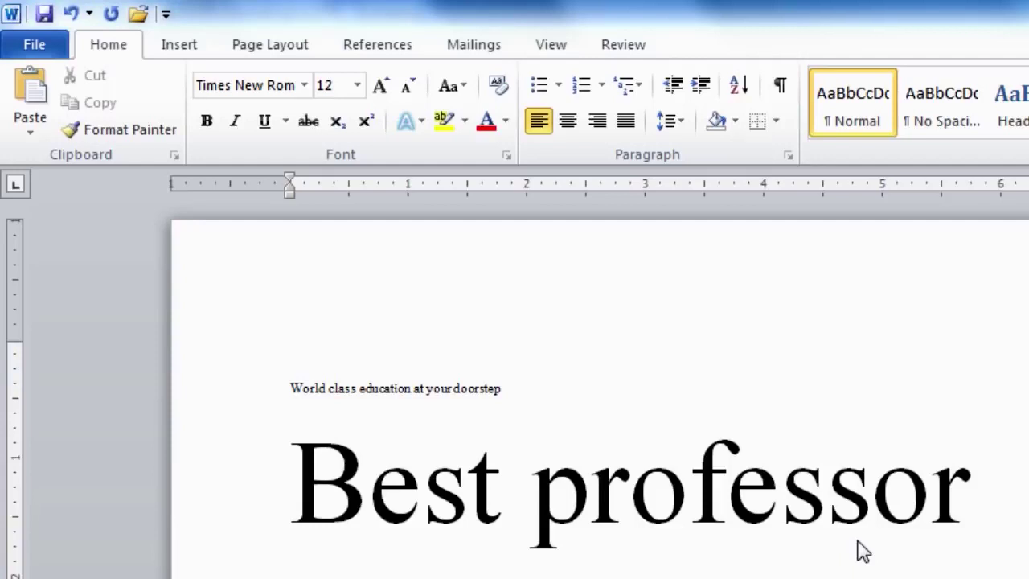
Type 'Virtual University' on the blank line above 'World class education at your doorstep'
{"action": "left_click", "coordinate": [297, 352]}
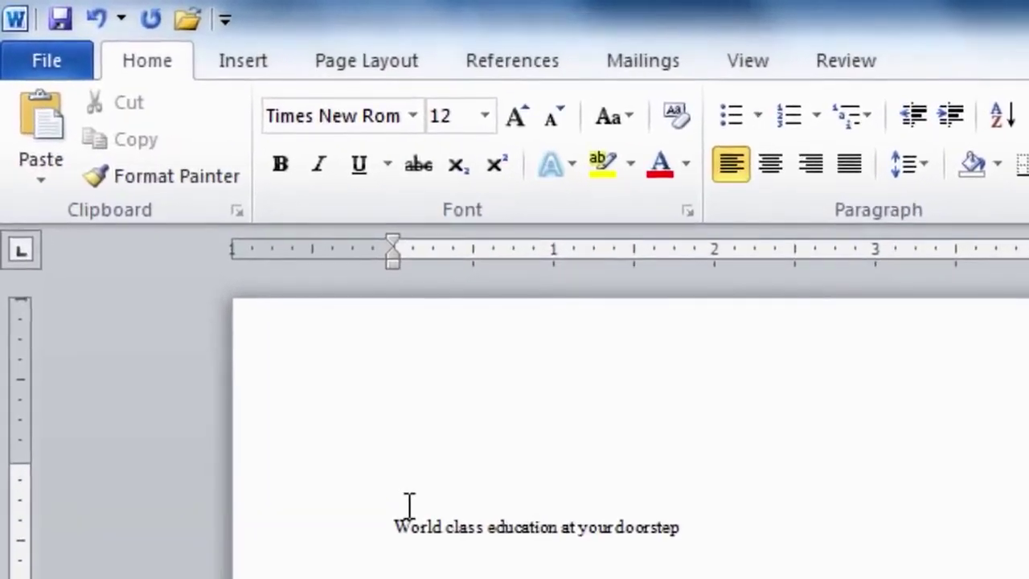
{"action": "type", "text": "V"}
{"action": "type", "text": "irtual"}
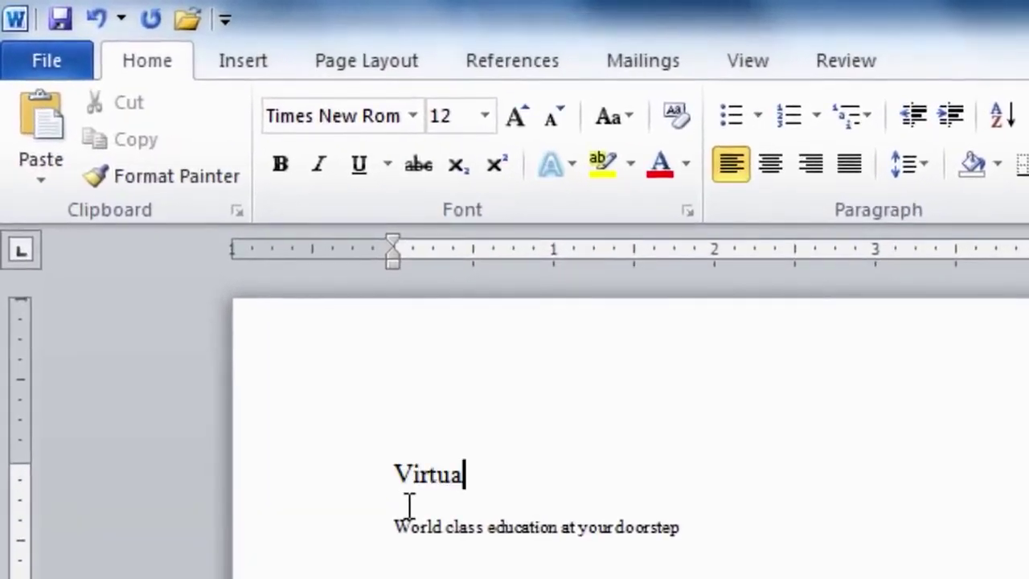
{"action": "type", "text": " University"}
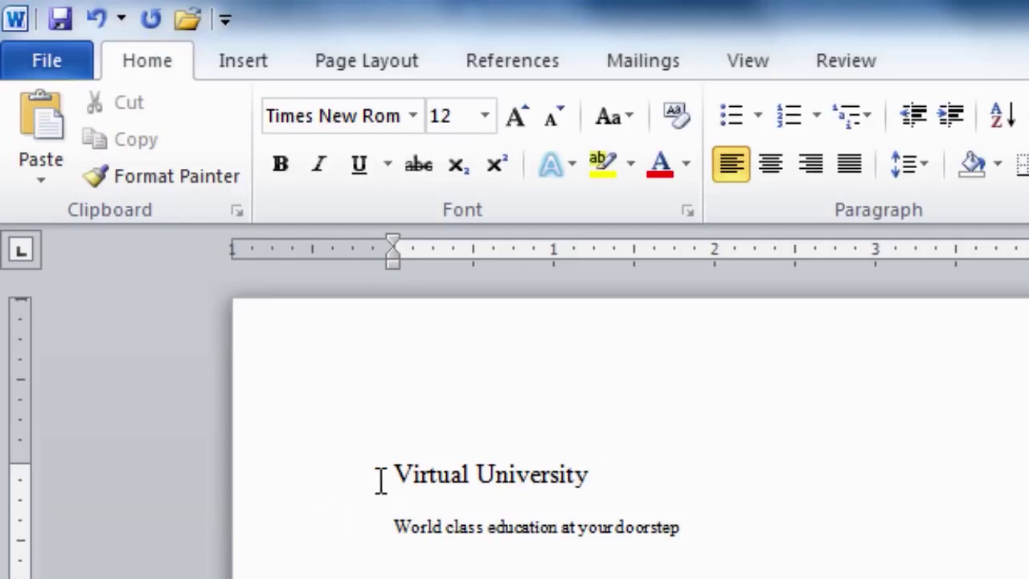
{"action": "left_click", "coordinate": [390, 474]}
Change the 'Virtual University' heading's font size to 16
{"action": "left_click_drag", "start_coordinate": [399, 464], "coordinate": [572, 490]}
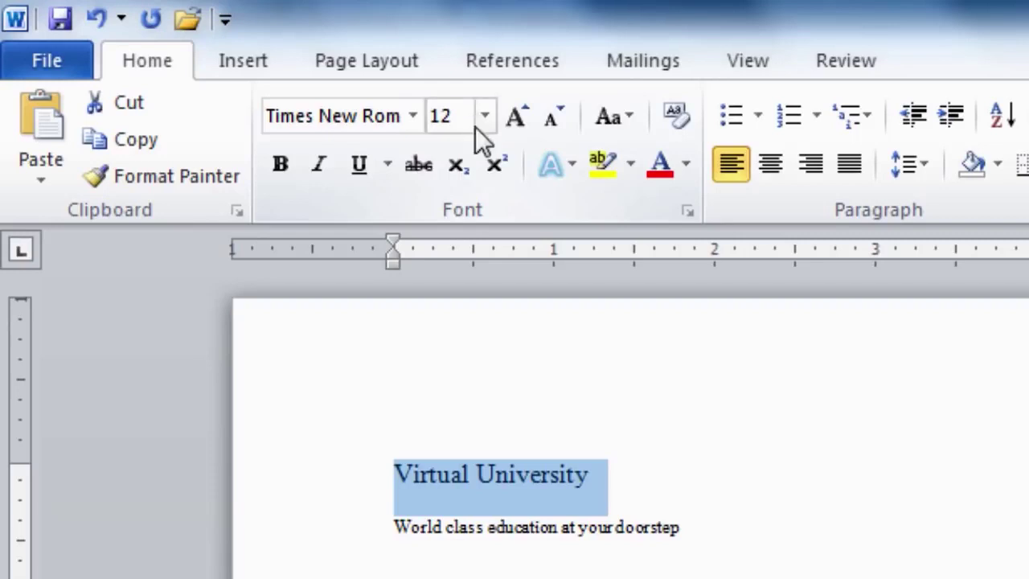
{"action": "left_click", "coordinate": [484, 123]}
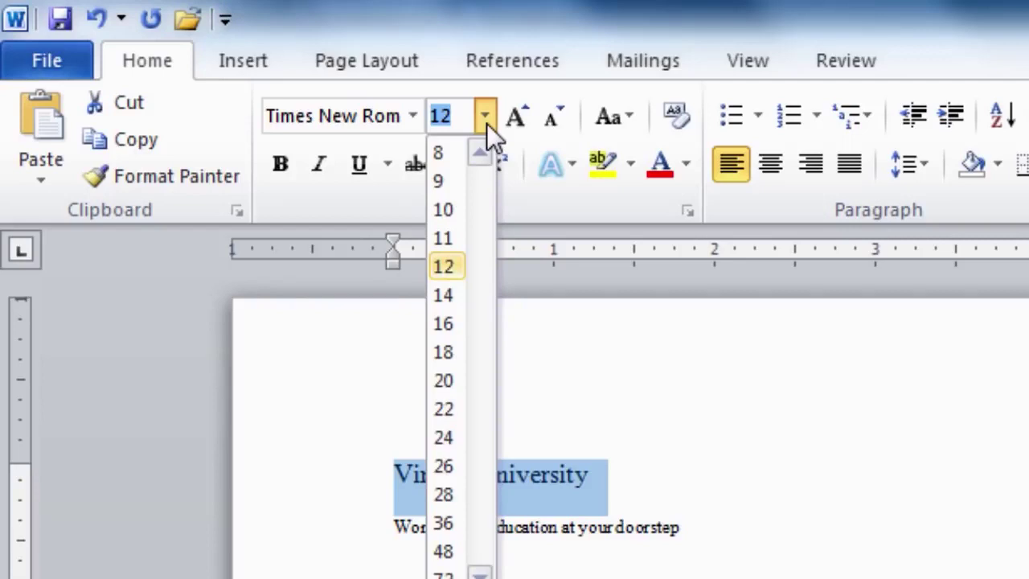
{"action": "left_click", "coordinate": [444, 323]}
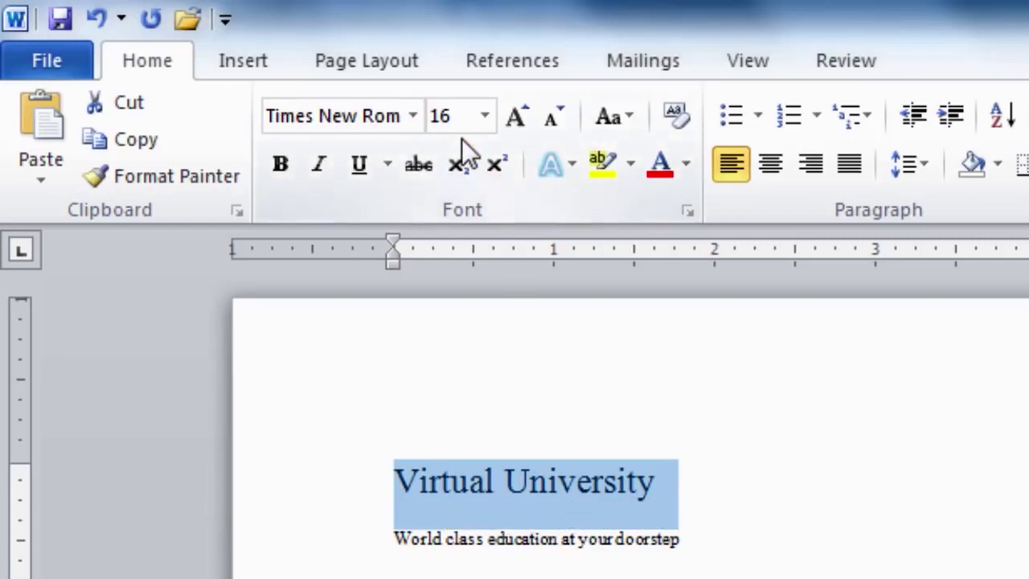
{"action": "left_click", "coordinate": [485, 116]}
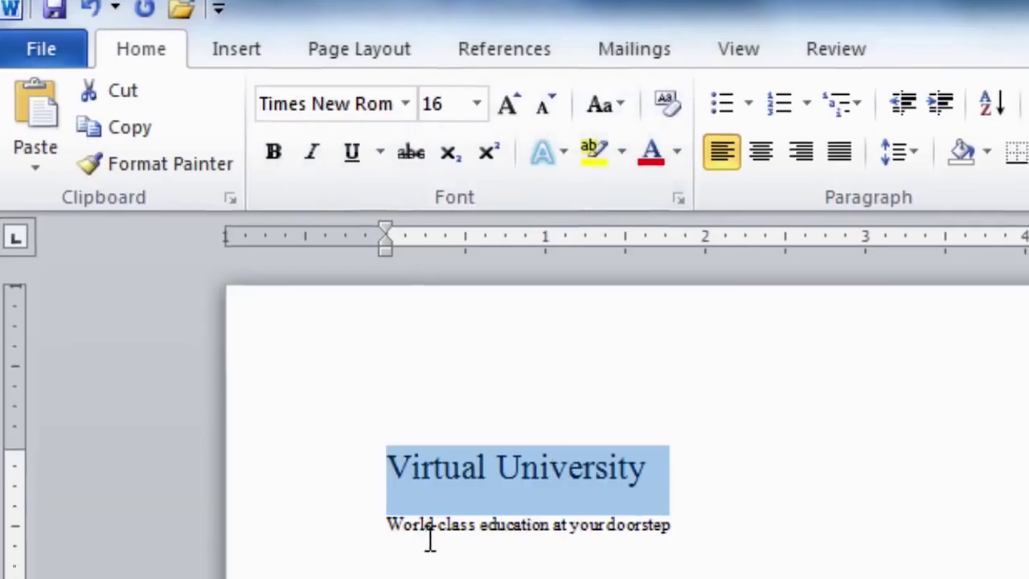
Deselect the heading and highlight the full 'Internationally recognized degree' line
{"action": "left_click", "coordinate": [433, 538]}
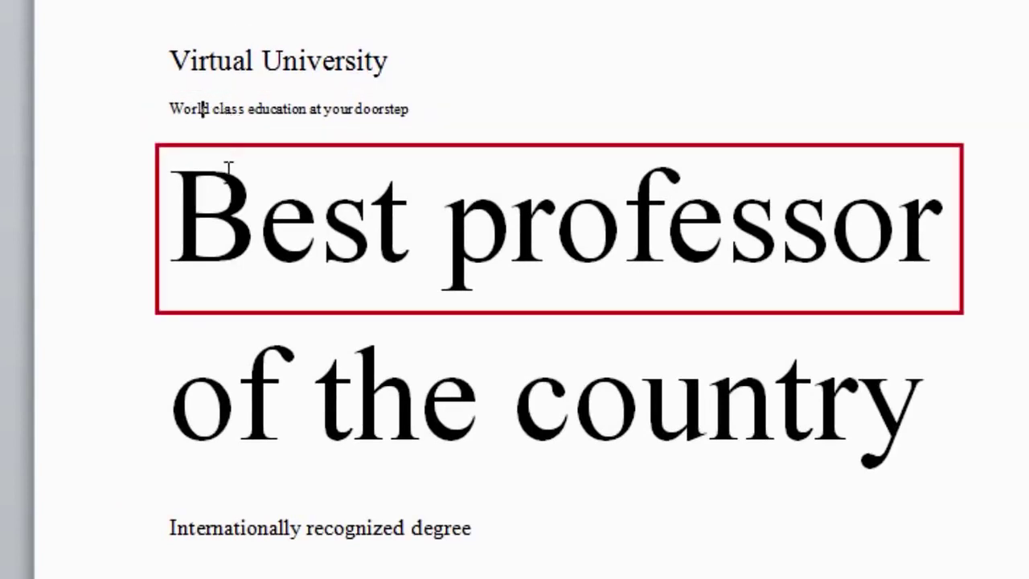
{"action": "left_click", "coordinate": [208, 261]}
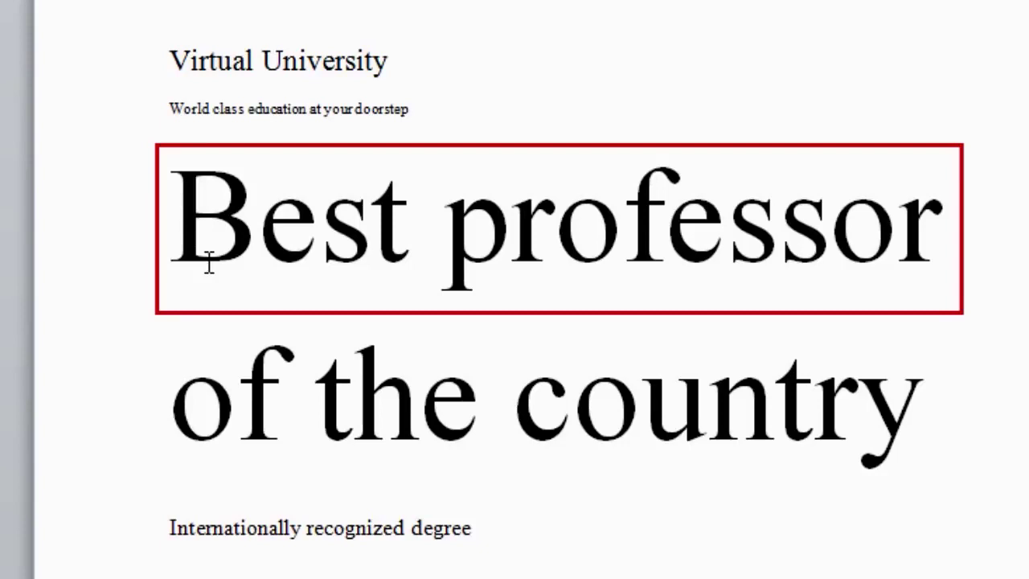
{"action": "left_click", "coordinate": [171, 528]}
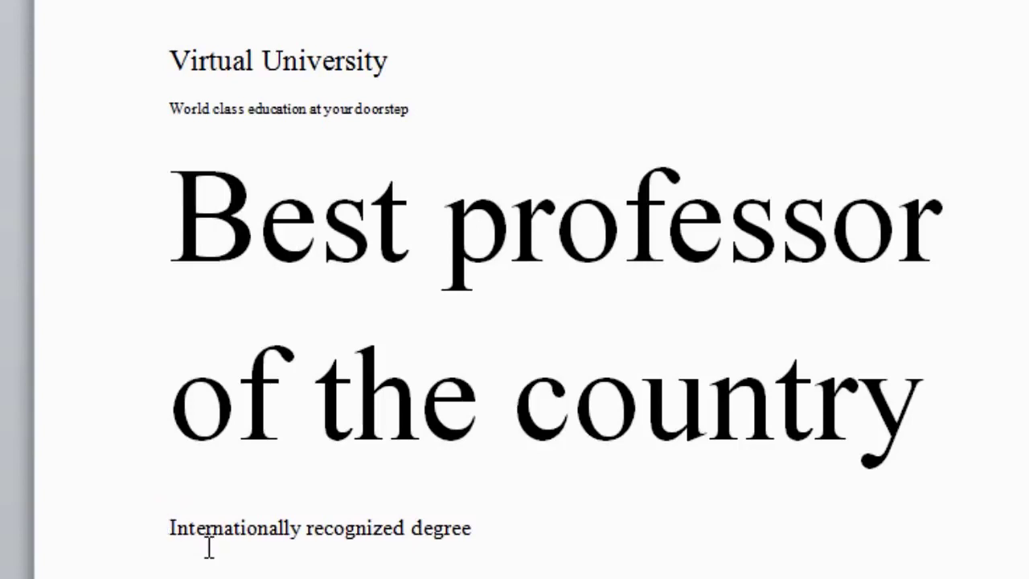
{"action": "left_click_drag", "start_coordinate": [166, 532], "coordinate": [470, 530]}
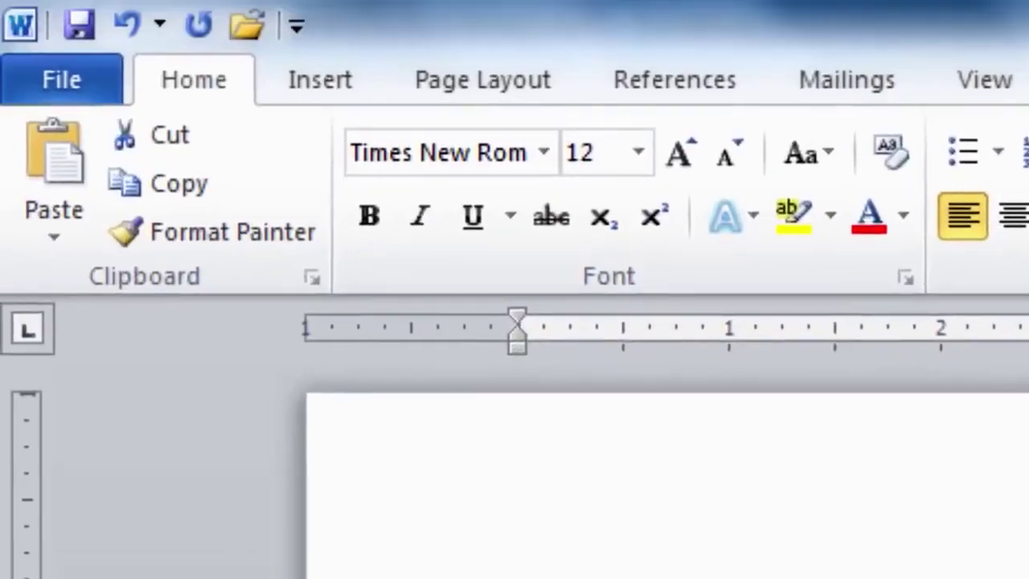
Use the Font dialog to give the degree line size 16
{"action": "left_click", "coordinate": [906, 278]}
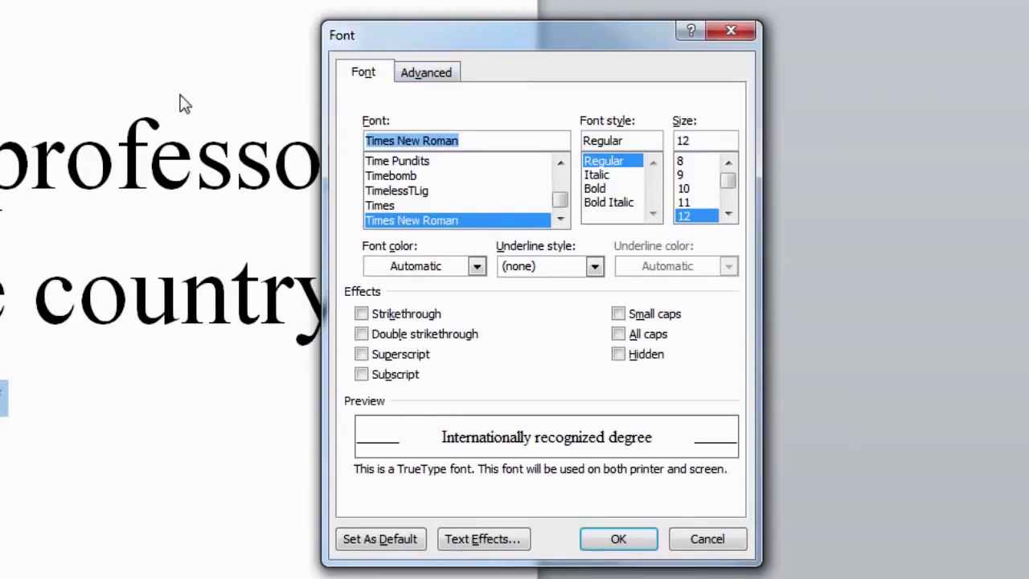
{"action": "left_click", "coordinate": [729, 215]}
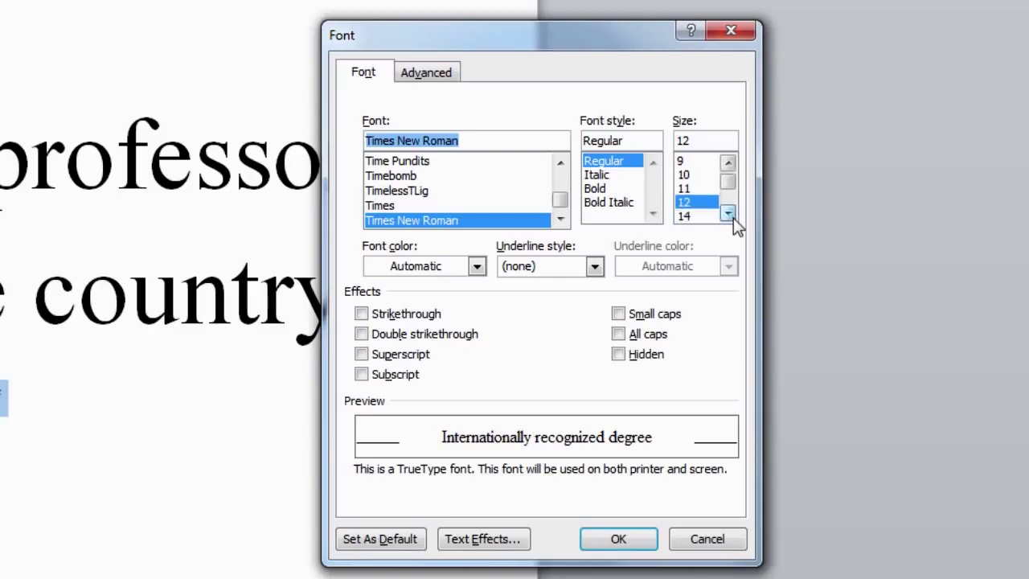
{"action": "left_click", "coordinate": [729, 214]}
{"action": "left_click", "coordinate": [687, 217]}
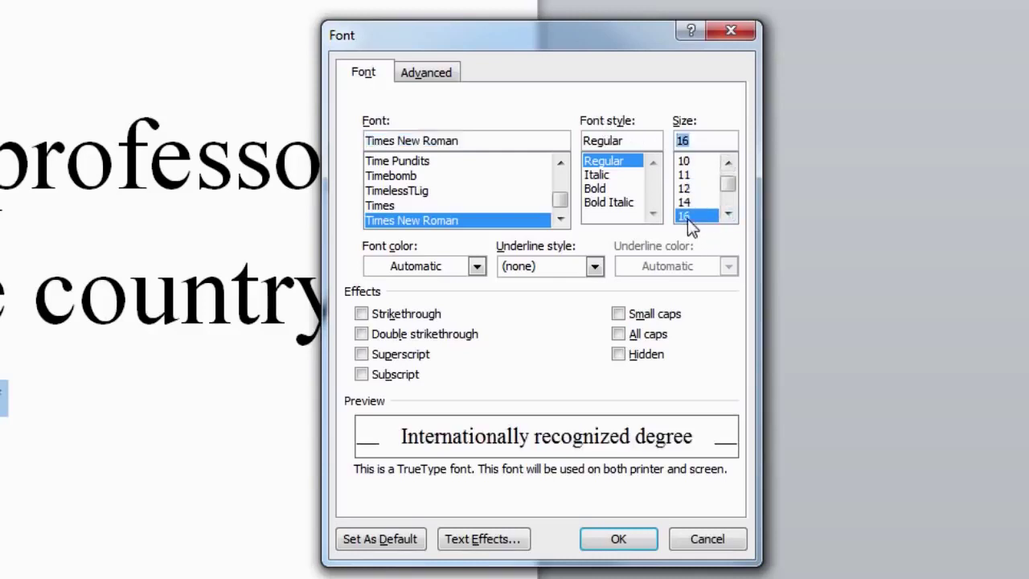
{"action": "left_click", "coordinate": [618, 538]}
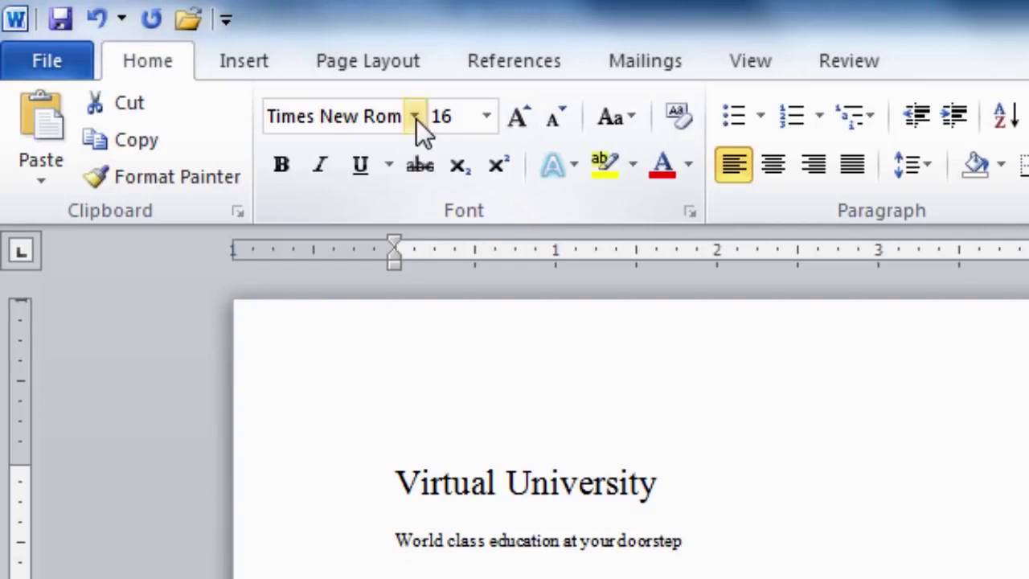
Apply Arial Black from Recently Used Fonts to the 'Internationally recognized degree' line
{"action": "left_click", "coordinate": [416, 117]}
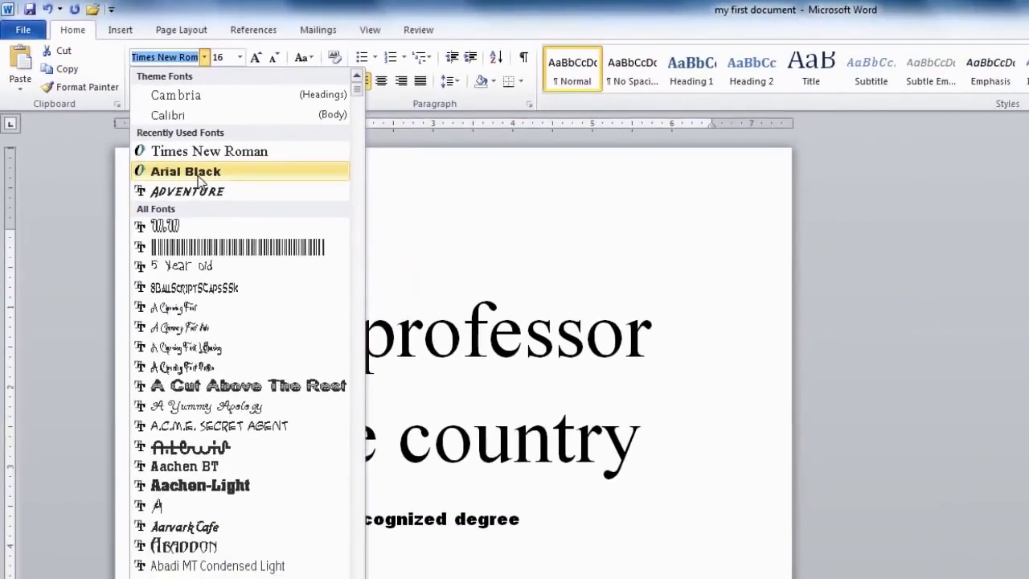
{"action": "left_click", "coordinate": [200, 172]}
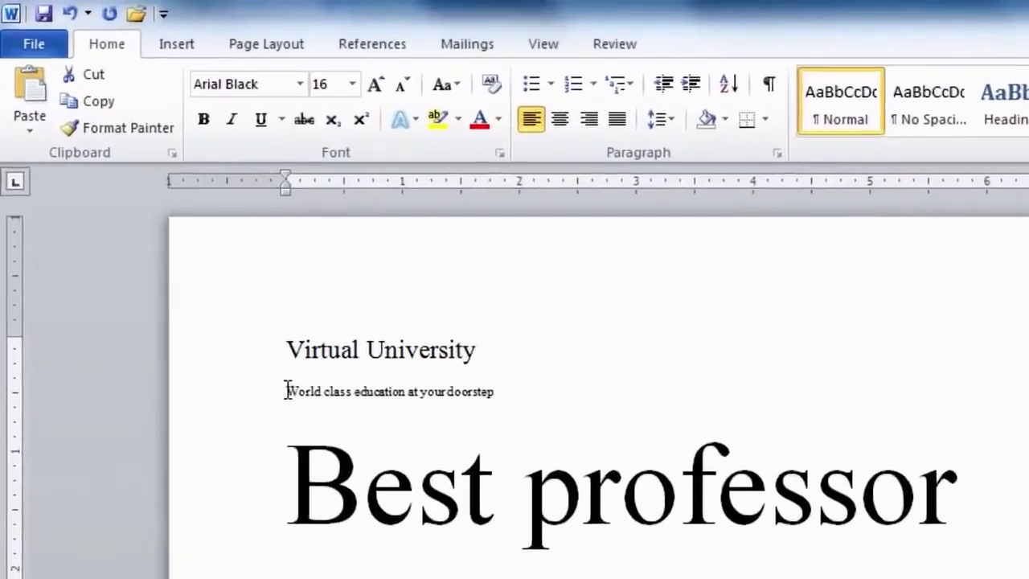
{"action": "left_click_drag", "start_coordinate": [194, 266], "coordinate": [353, 265]}
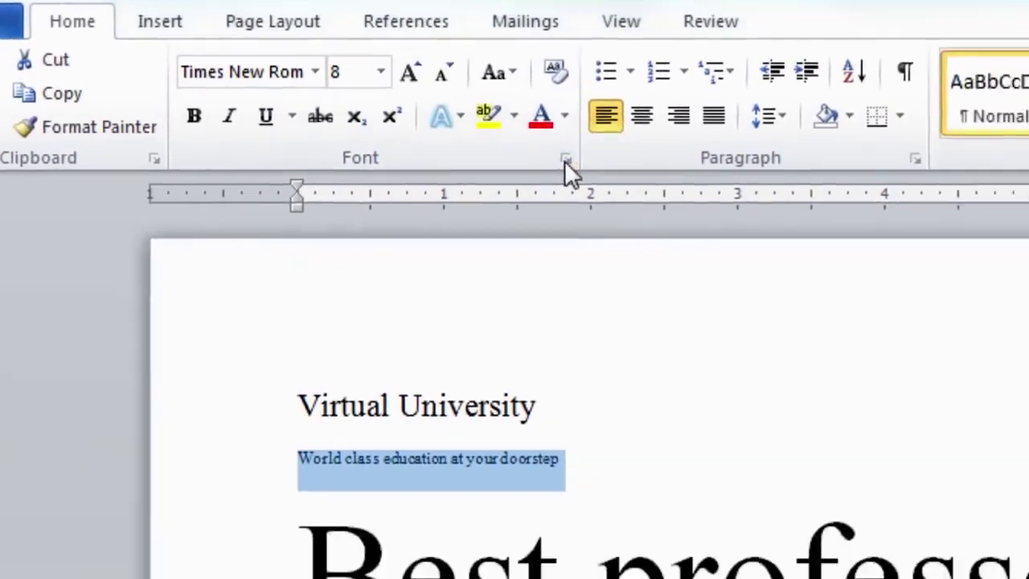
In the Font dialog, search 'arial' and apply Arial Black to the tagline
{"action": "left_click", "coordinate": [564, 159]}
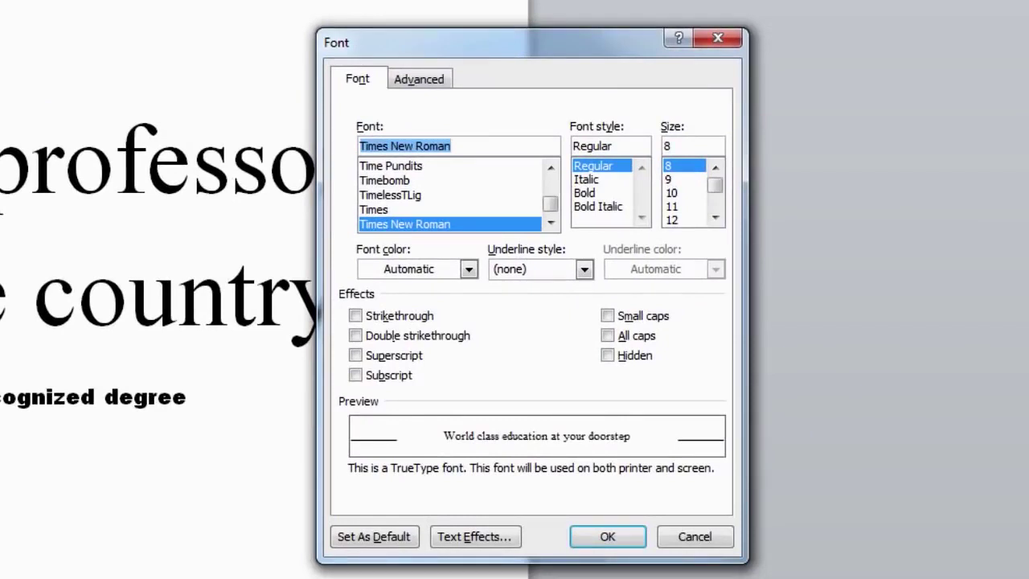
{"action": "left_click", "coordinate": [550, 222]}
{"action": "scroll", "coordinate": [462, 146], "scroll_direction": "up", "scroll_amount": 10}
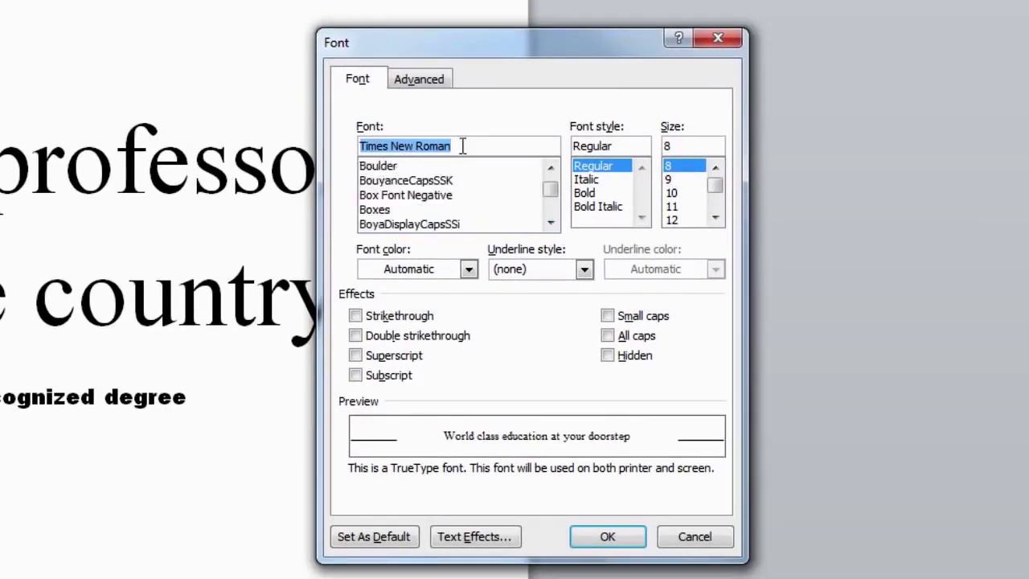
{"action": "type", "text": "ar"}
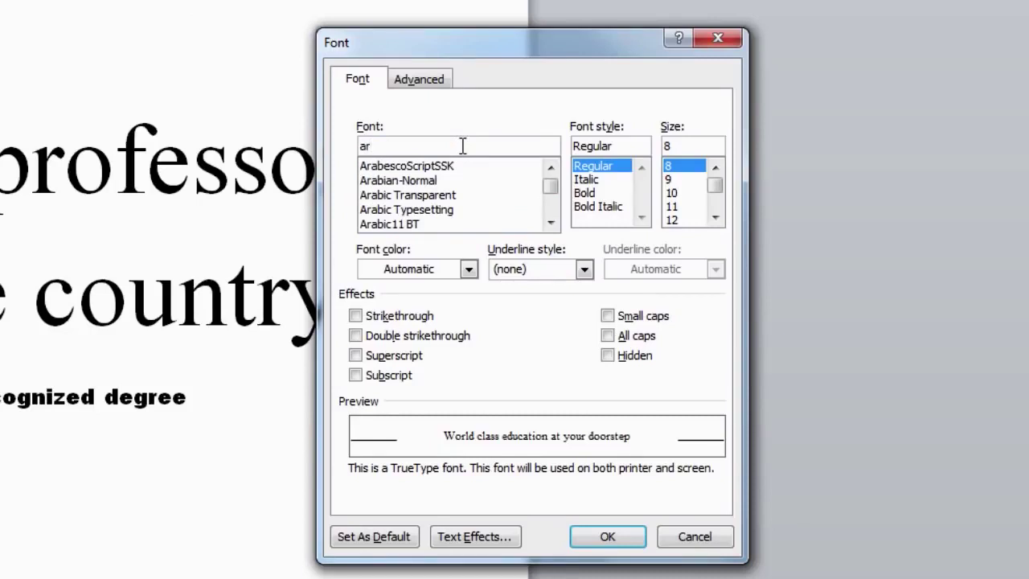
{"action": "type", "text": "ial"}
{"action": "left_click", "coordinate": [392, 199]}
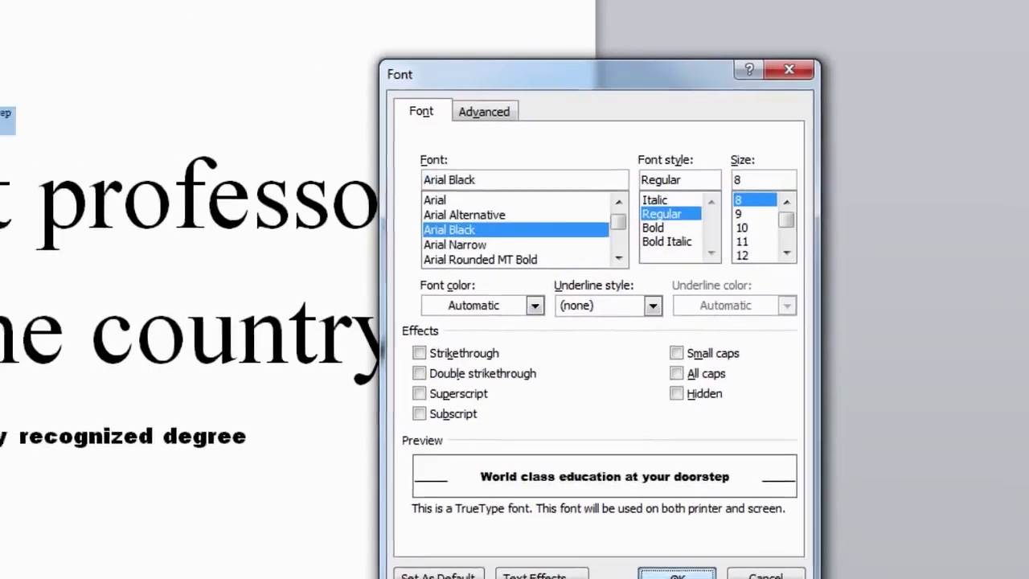
{"action": "left_click", "coordinate": [605, 536]}
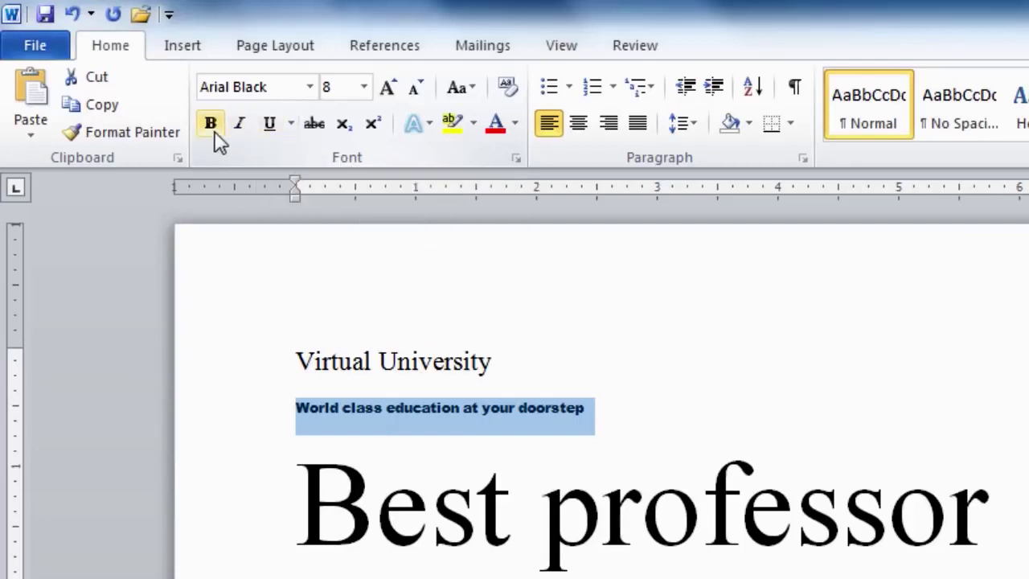
Apply bold to the 'World class education at your doorstep' tagline
{"action": "left_click", "coordinate": [240, 127]}
{"action": "left_click", "coordinate": [270, 129]}
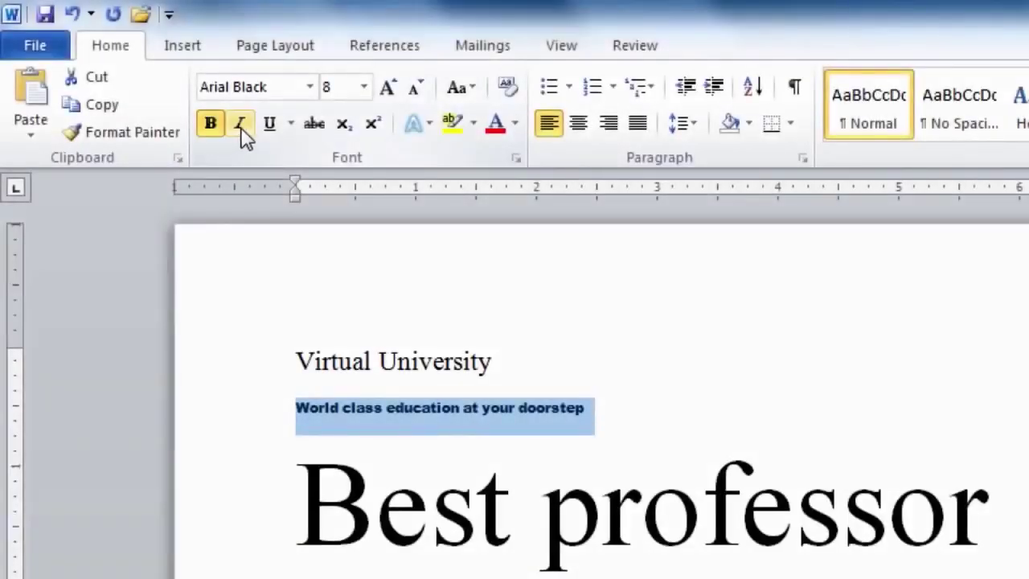
Add italic and underline to the already bold tagline
{"action": "left_click", "coordinate": [241, 128]}
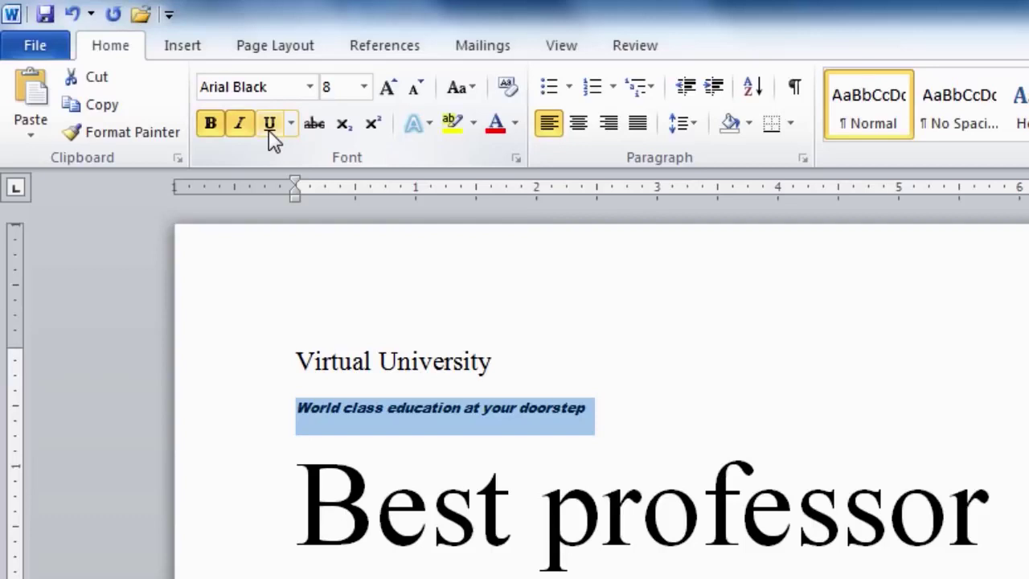
{"action": "left_click", "coordinate": [271, 127]}
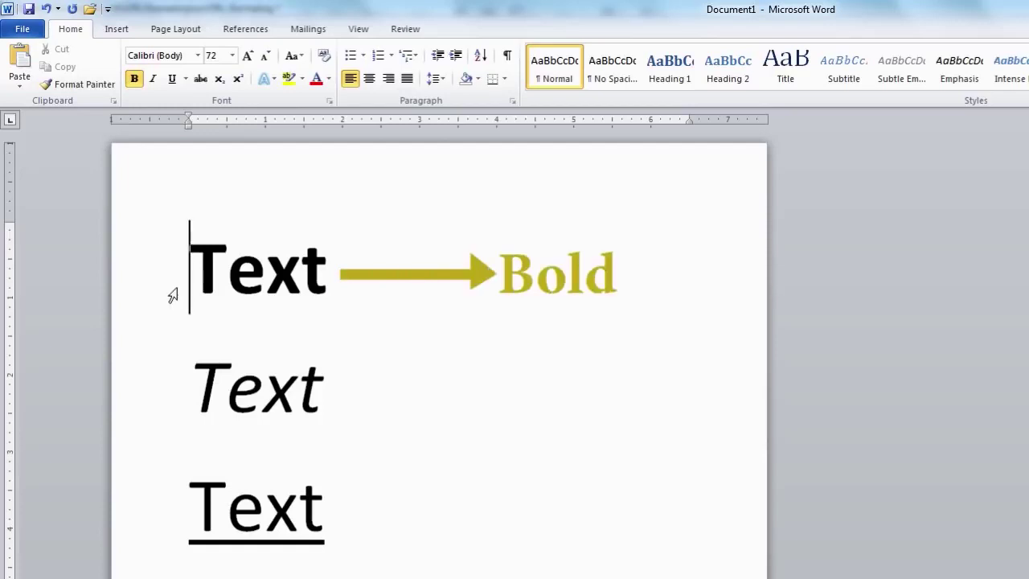
{"action": "left_click", "coordinate": [178, 392]}
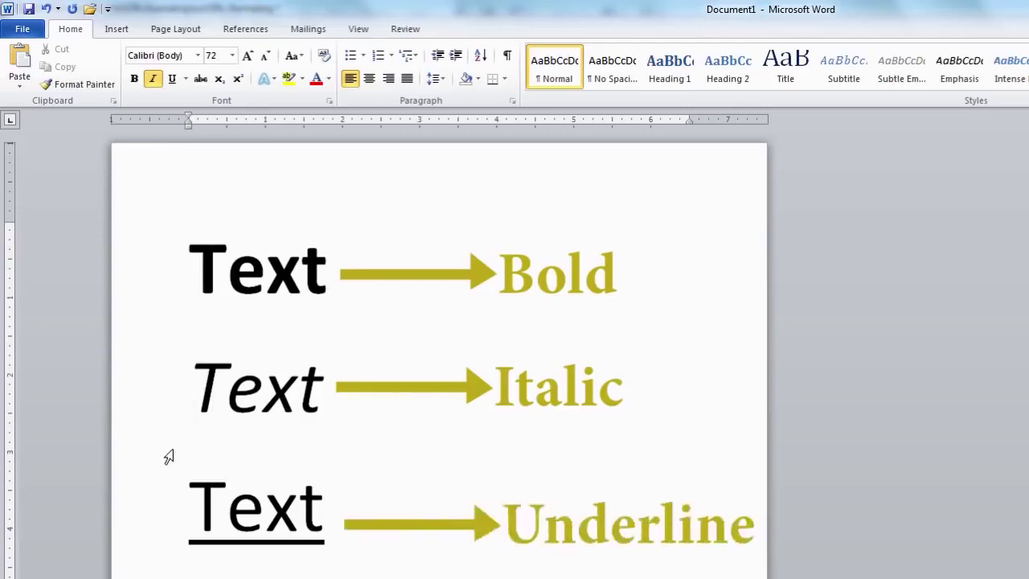
{"action": "left_click", "coordinate": [180, 515]}
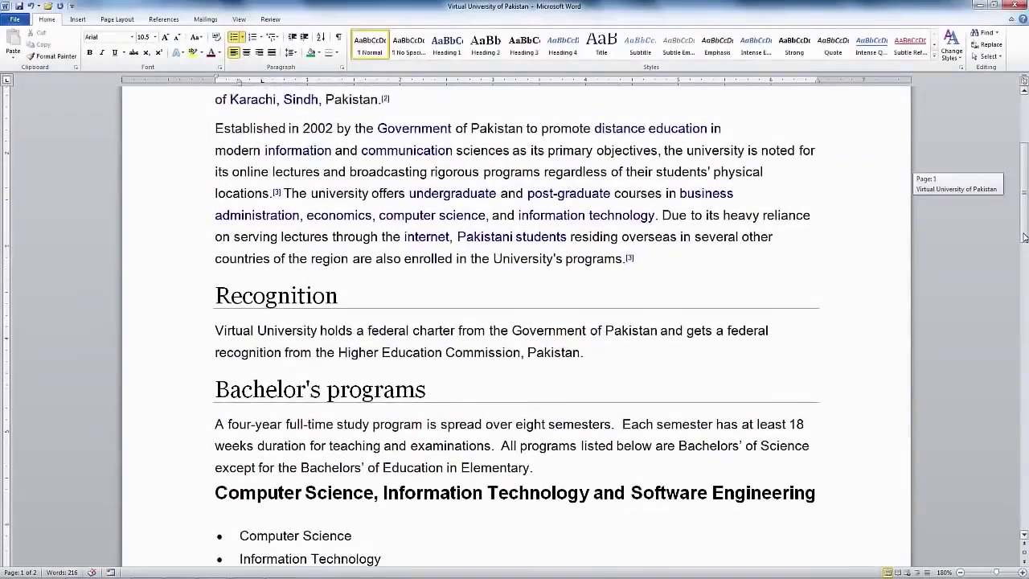
{"action": "left_click_drag", "start_coordinate": [1024, 238], "coordinate": [1024, 283]}
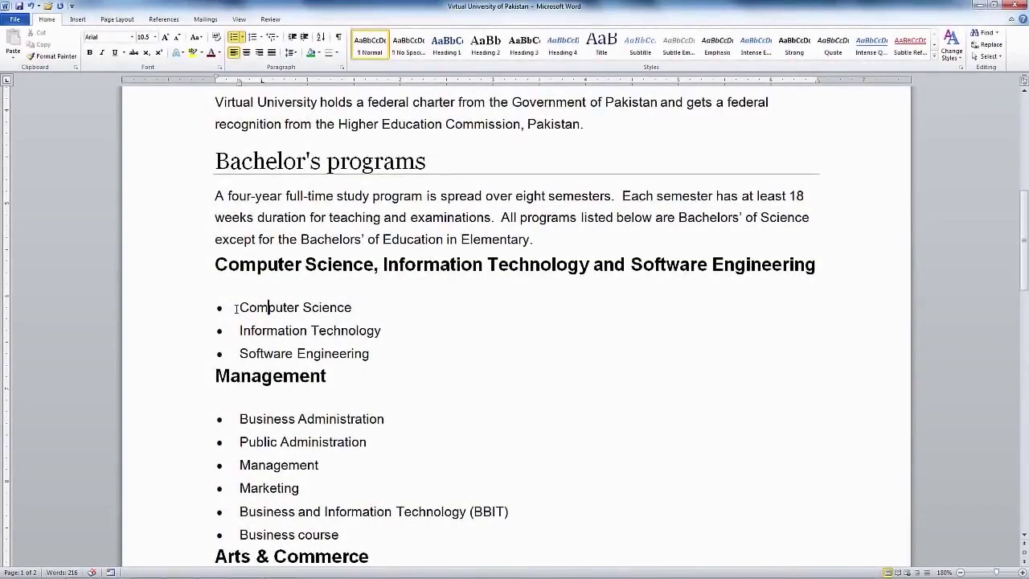
Apply bold and underline to the three programme bullet items, then deselect them
{"action": "left_click_drag", "start_coordinate": [240, 307], "coordinate": [374, 348]}
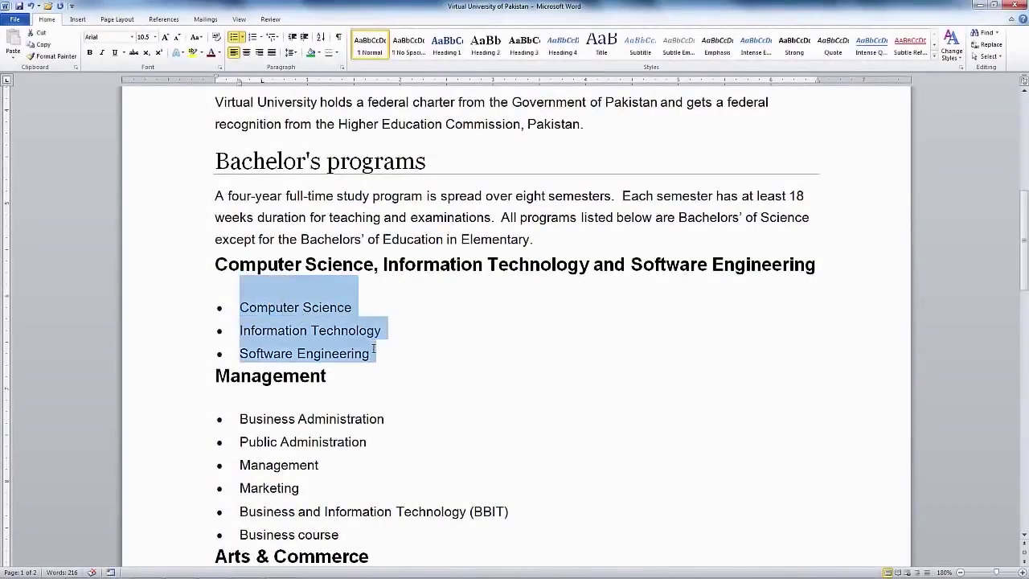
{"action": "left_click", "coordinate": [90, 53]}
{"action": "left_click", "coordinate": [115, 53]}
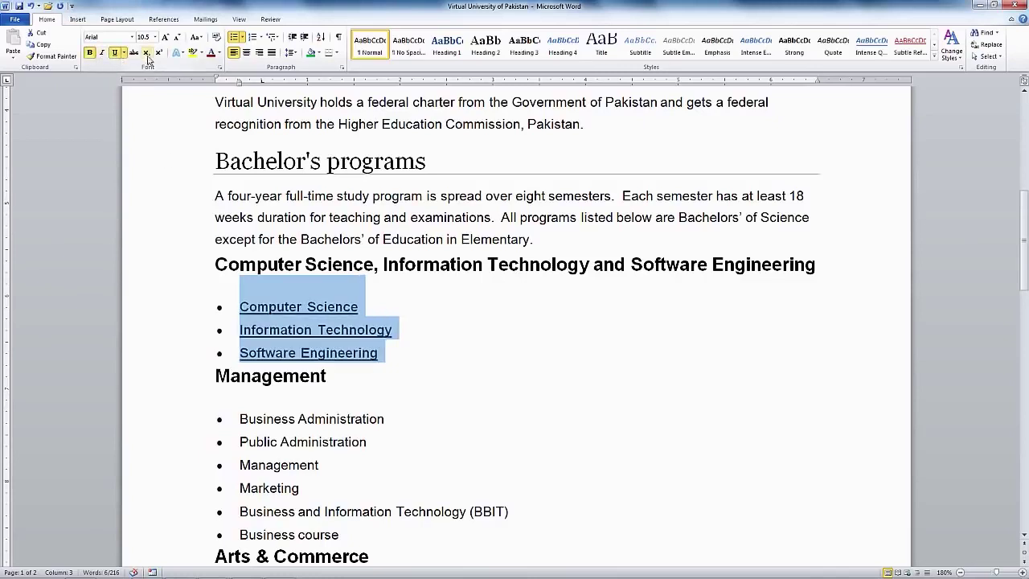
{"action": "left_click", "coordinate": [237, 353]}
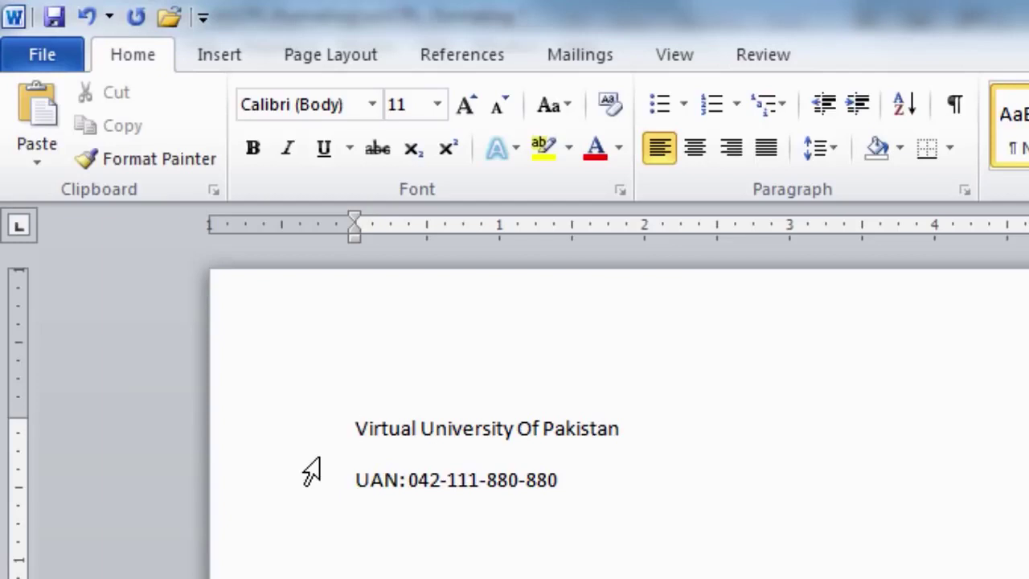
Bold the 'Virtual University Of Pakistan' heading line
{"action": "left_click_drag", "start_coordinate": [361, 423], "coordinate": [623, 445]}
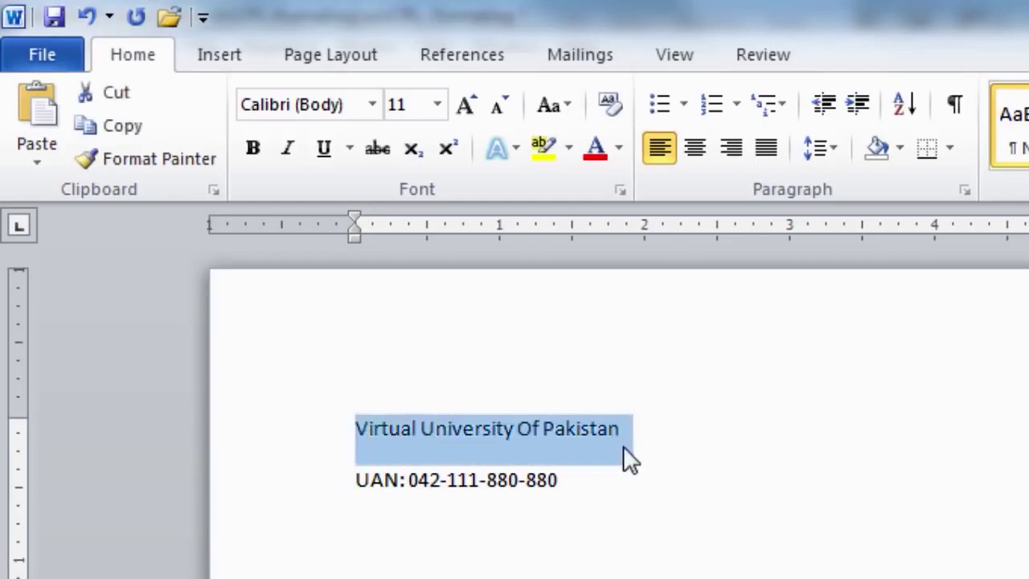
{"action": "left_click", "coordinate": [263, 156]}
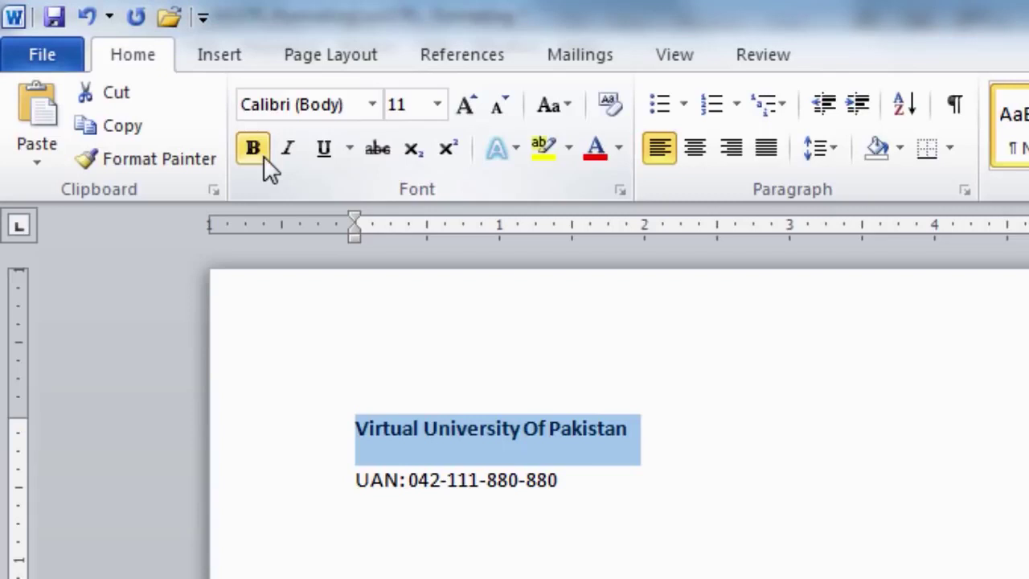
{"action": "left_click", "coordinate": [359, 479]}
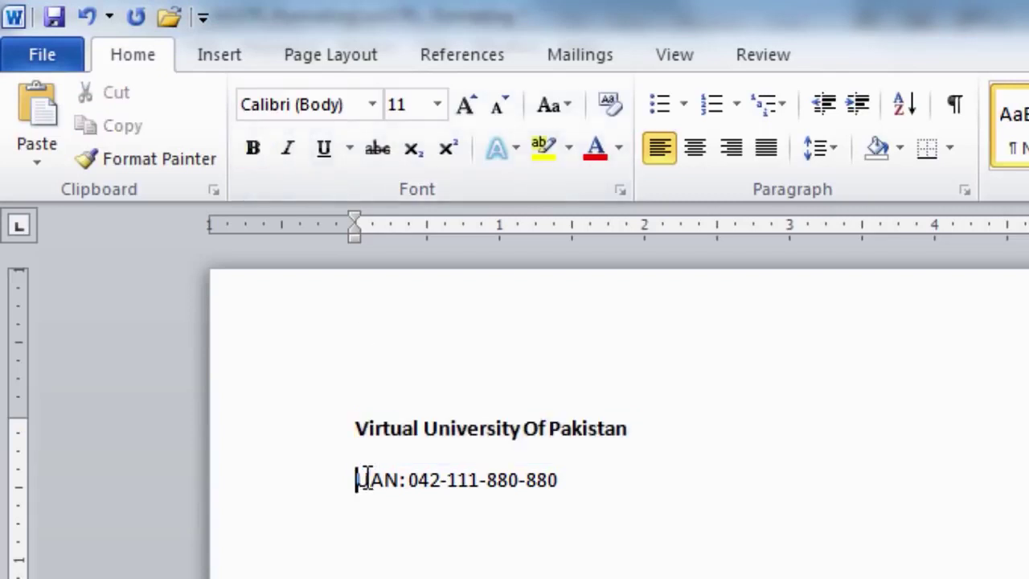
Insert the Lahore campus address as a new bold line above the UAN line
{"action": "key", "text": "Return"}
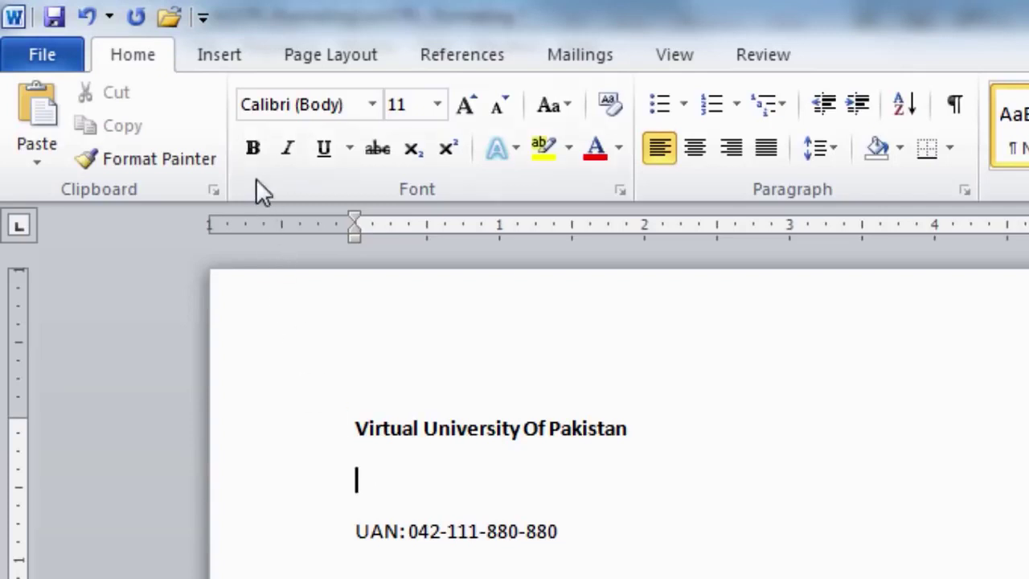
{"action": "left_click", "coordinate": [252, 148]}
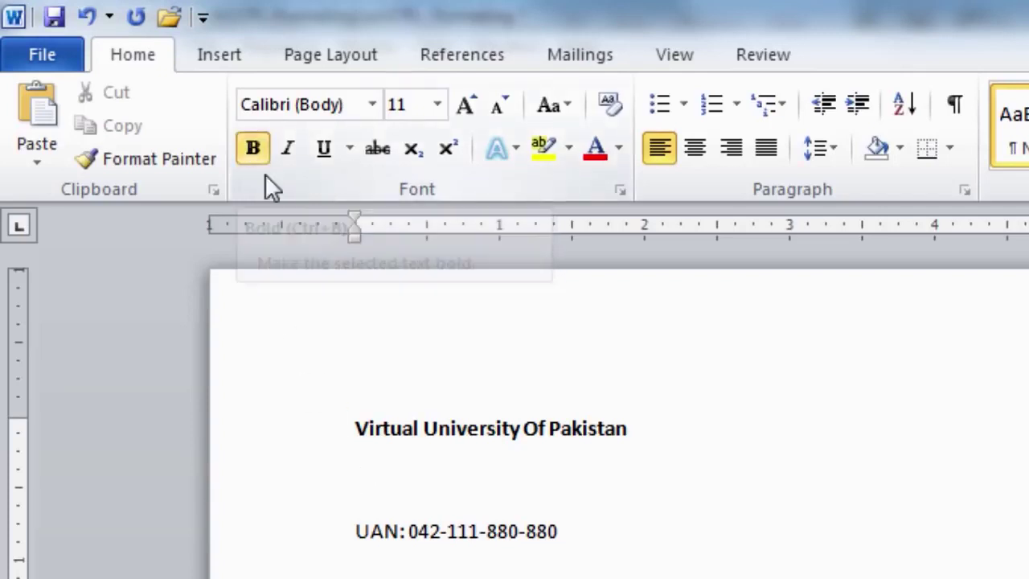
{"action": "type", "text": "M.A Jin"}
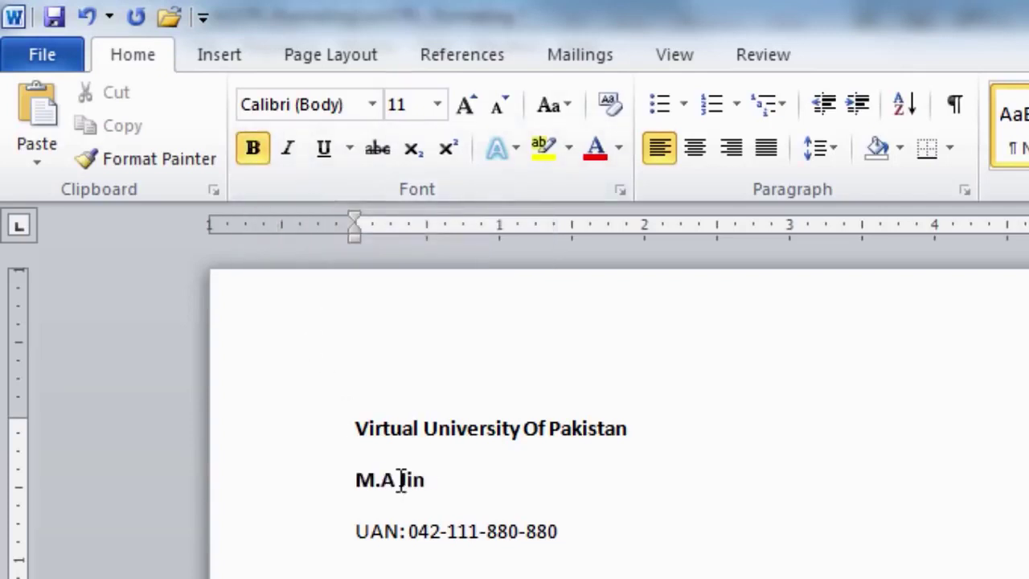
{"action": "type", "text": "nah Campus,"}
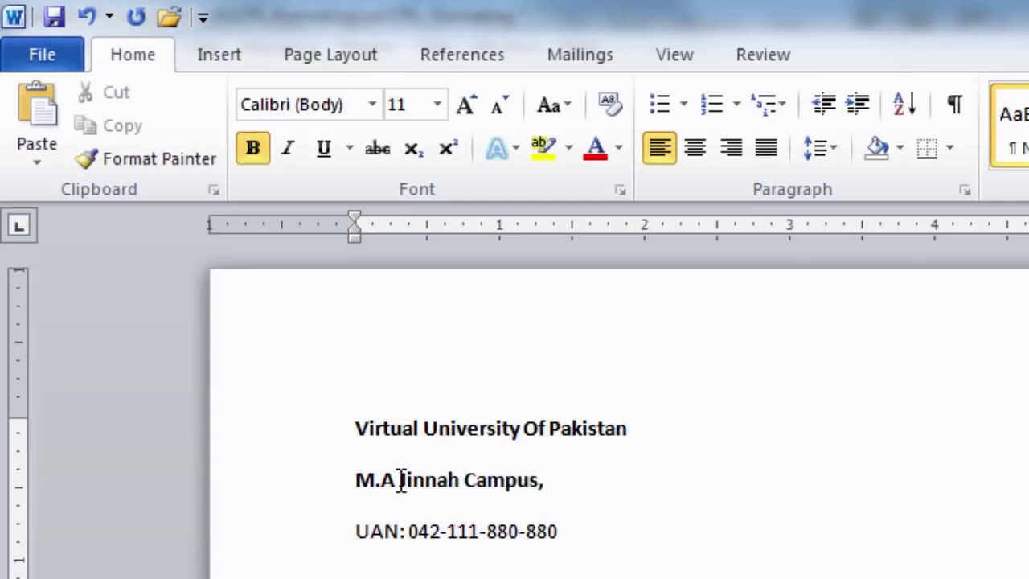
{"action": "type", "text": " Defence Road, Off Raiwind Roa"}
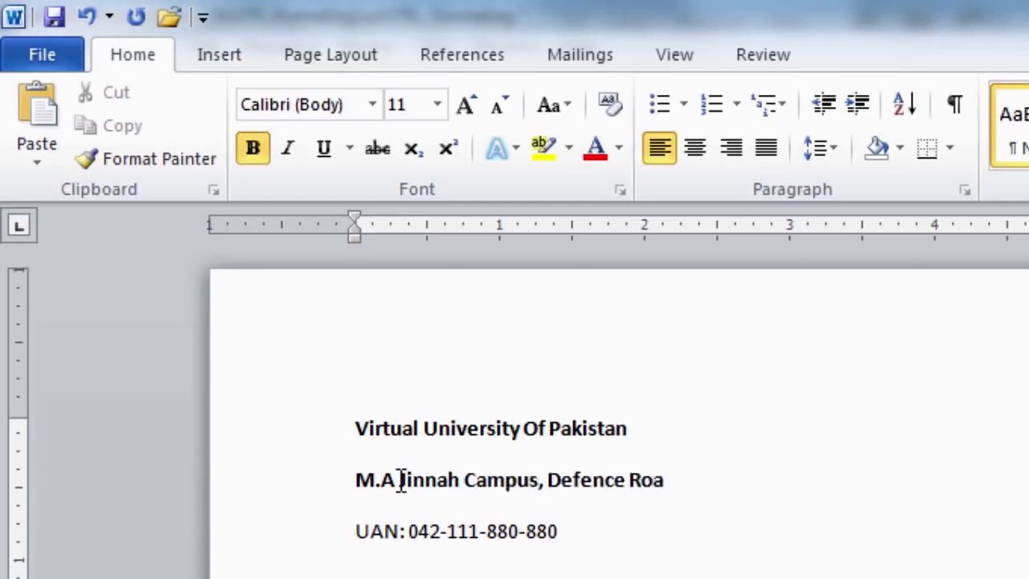
{"action": "type", "text": "d, Lahore"}
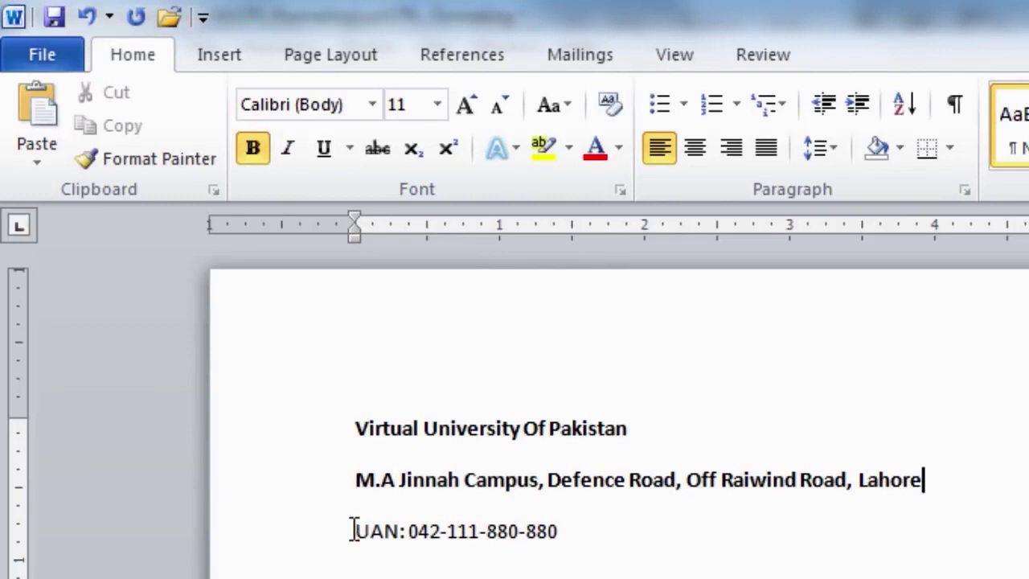
{"action": "left_click", "coordinate": [353, 530]}
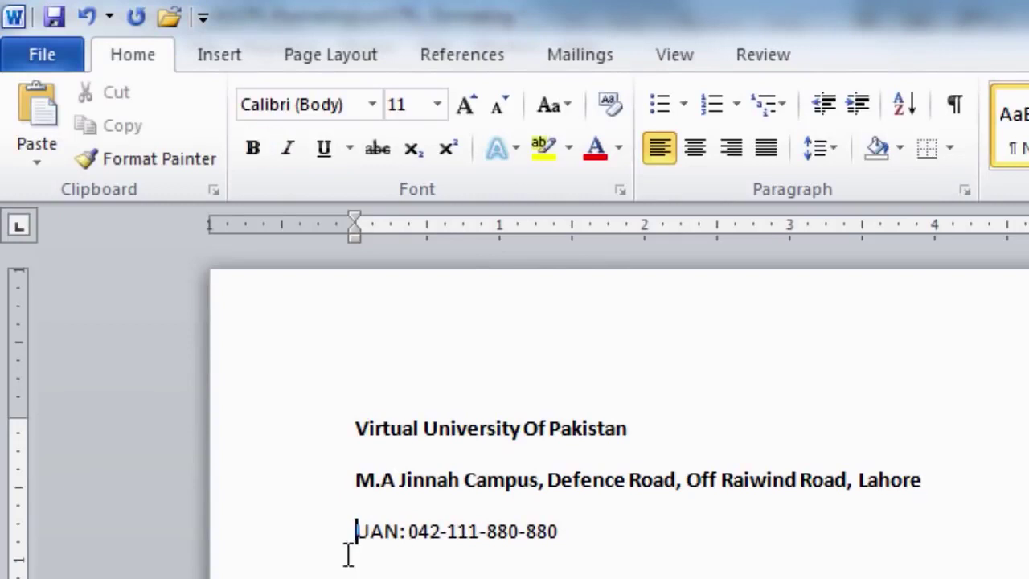
Bold the UAN line using the Bold font style in the Font dialog
{"action": "left_click_drag", "start_coordinate": [356, 535], "coordinate": [555, 546]}
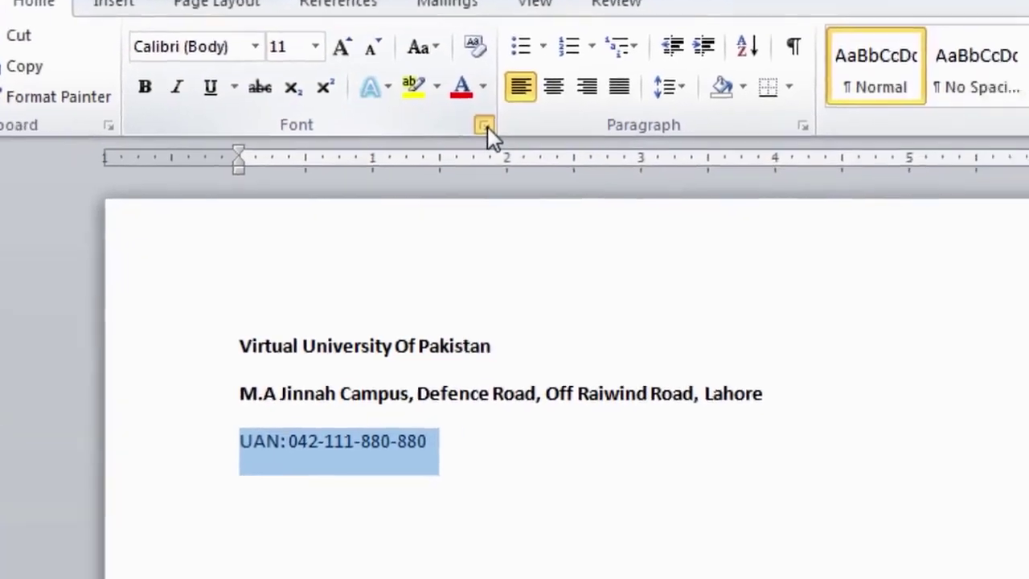
{"action": "left_click", "coordinate": [484, 126]}
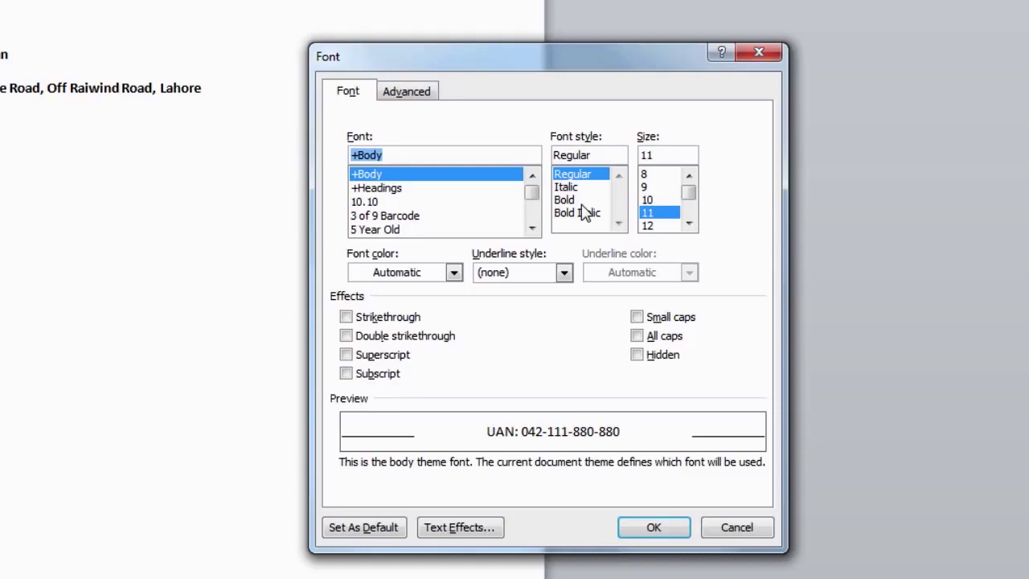
{"action": "left_click", "coordinate": [570, 200]}
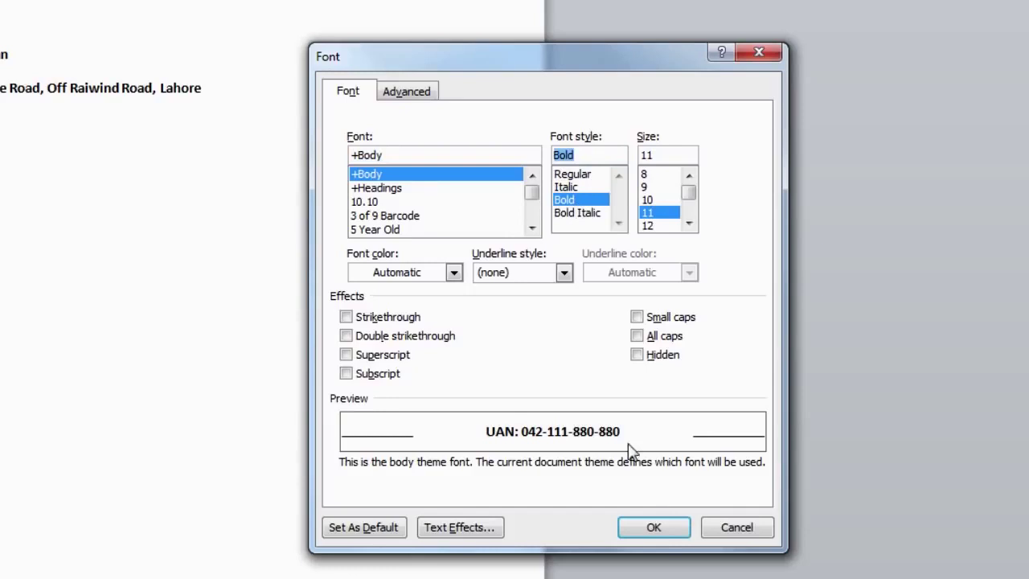
{"action": "left_click", "coordinate": [651, 526]}
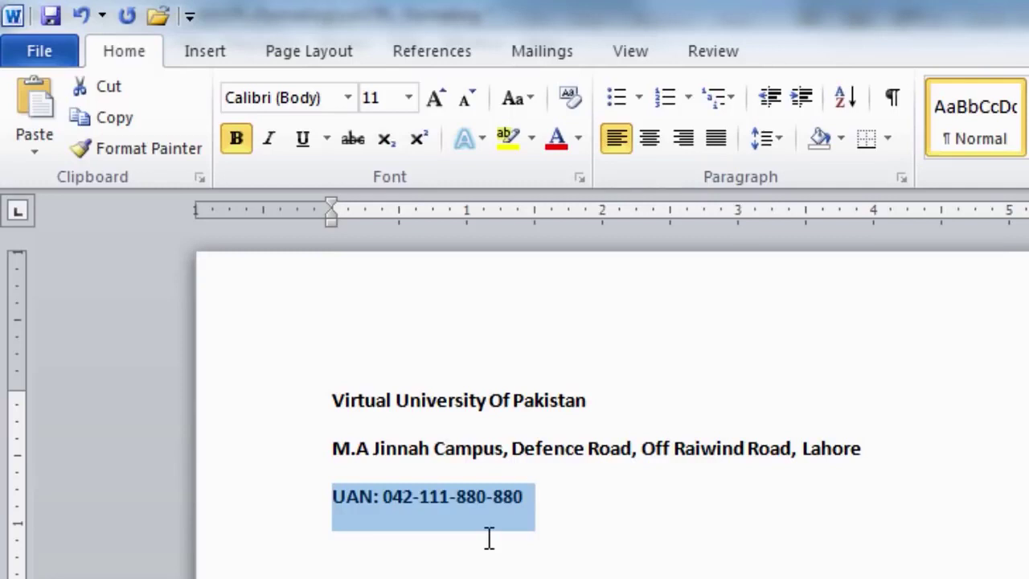
Make the UAN line italic and give it a thick underline style
{"action": "left_click", "coordinate": [270, 153]}
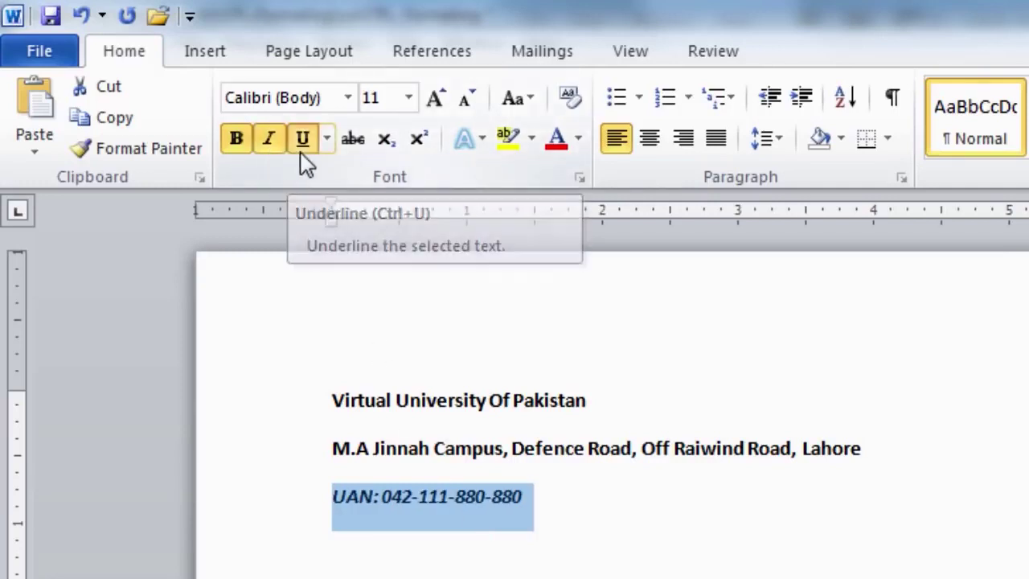
{"action": "left_click", "coordinate": [306, 164]}
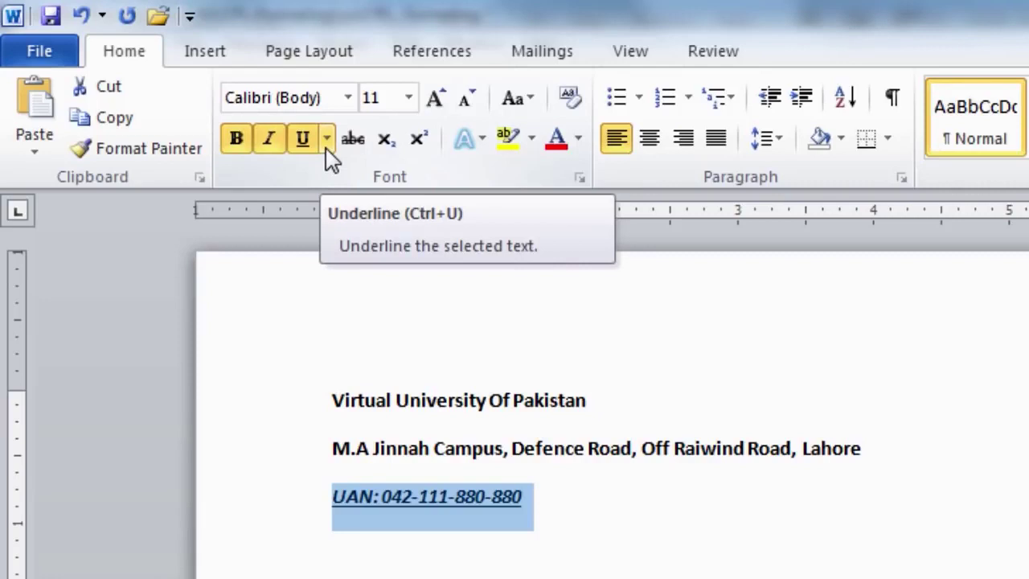
{"action": "left_click", "coordinate": [327, 139]}
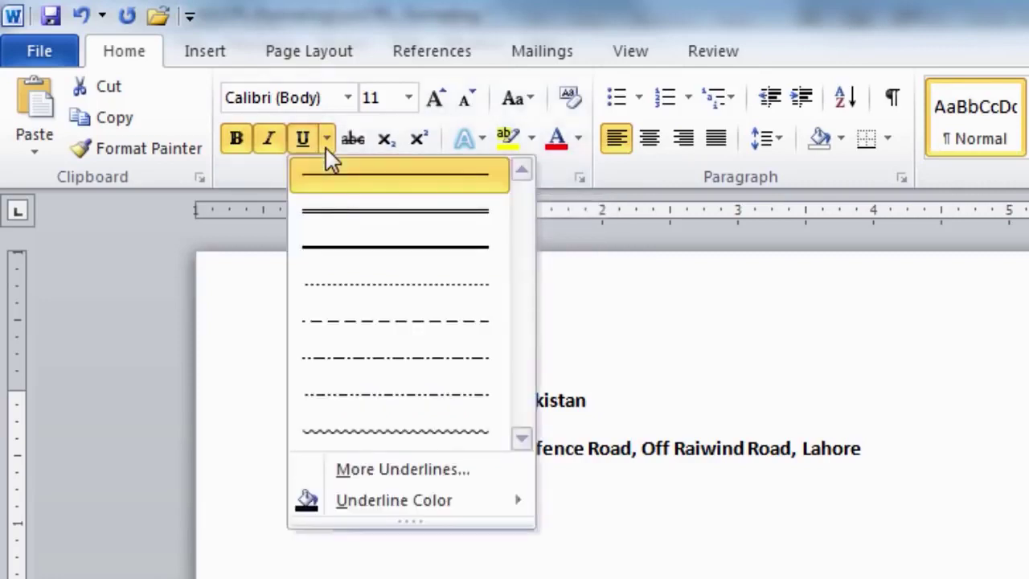
{"action": "left_click", "coordinate": [370, 254]}
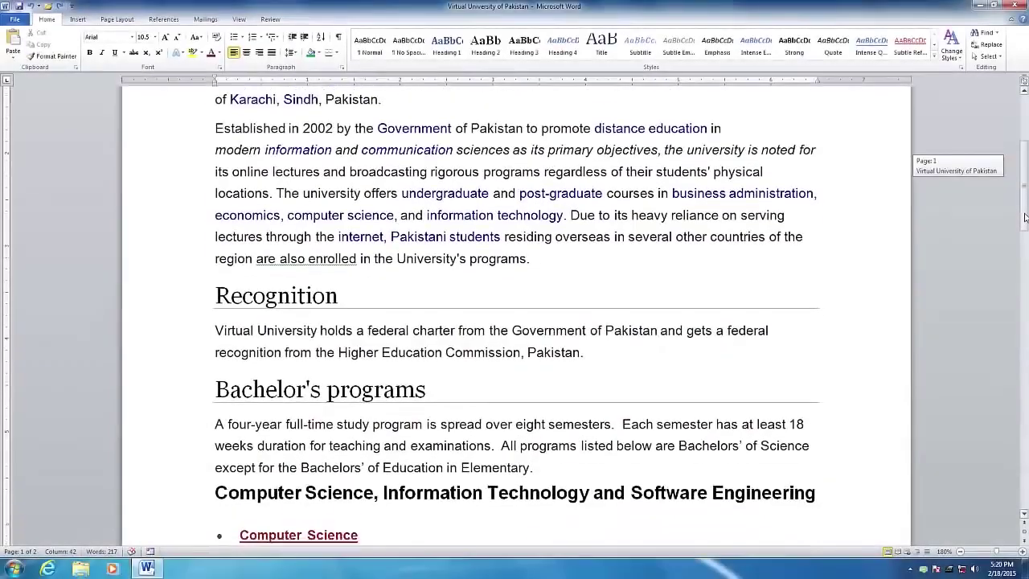
Scroll to the top of page 1 of the Virtual University of Pakistan article
{"action": "left_click_drag", "start_coordinate": [1024, 237], "coordinate": [1018, 176]}
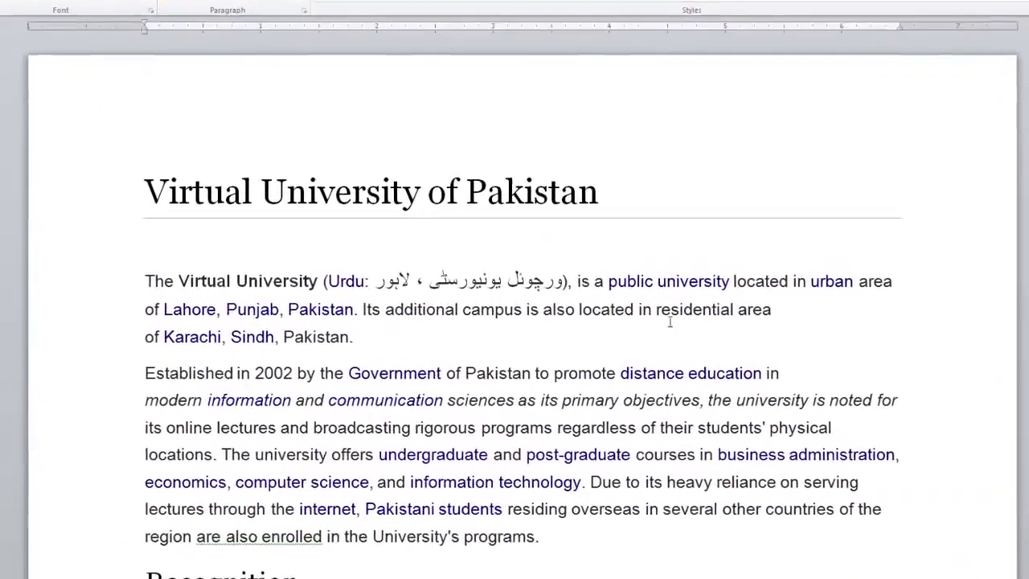
Tab-indent the first line of the 'Established in 2002' paragraph, then select that paragraph
{"action": "key", "text": "ctrl+Up"}
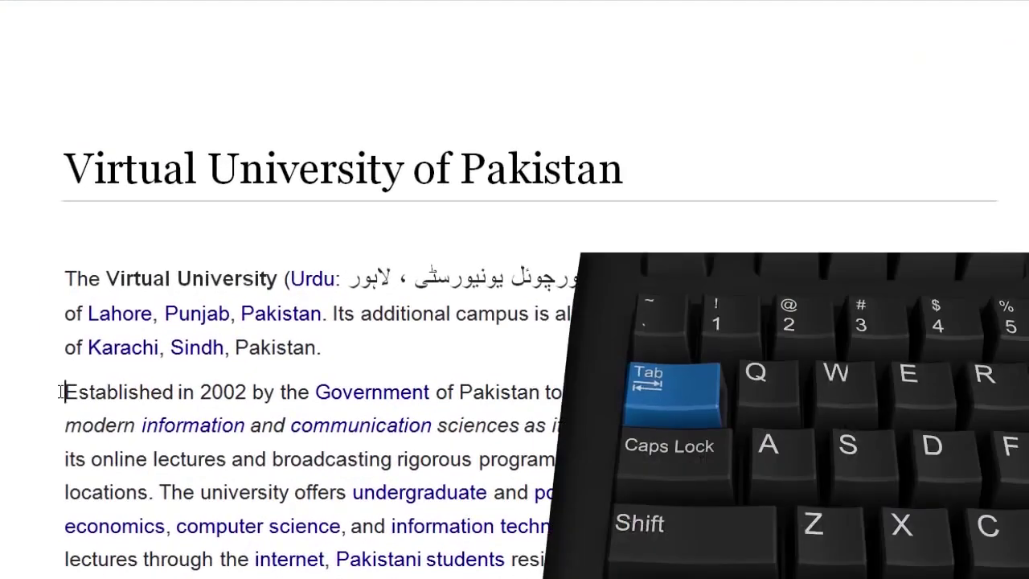
{"action": "key", "text": "Tab"}
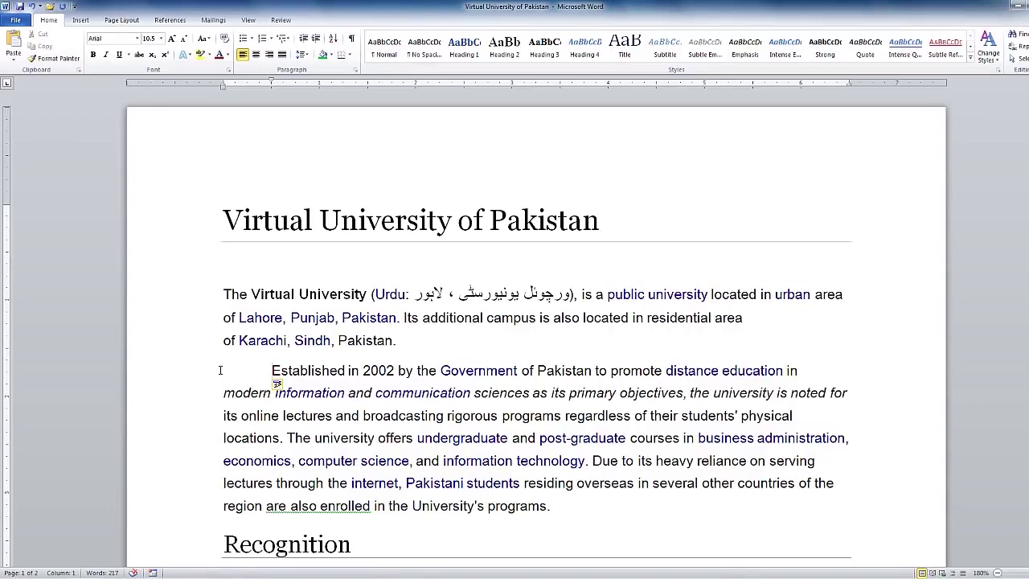
{"action": "left_click_drag", "start_coordinate": [274, 369], "coordinate": [554, 505]}
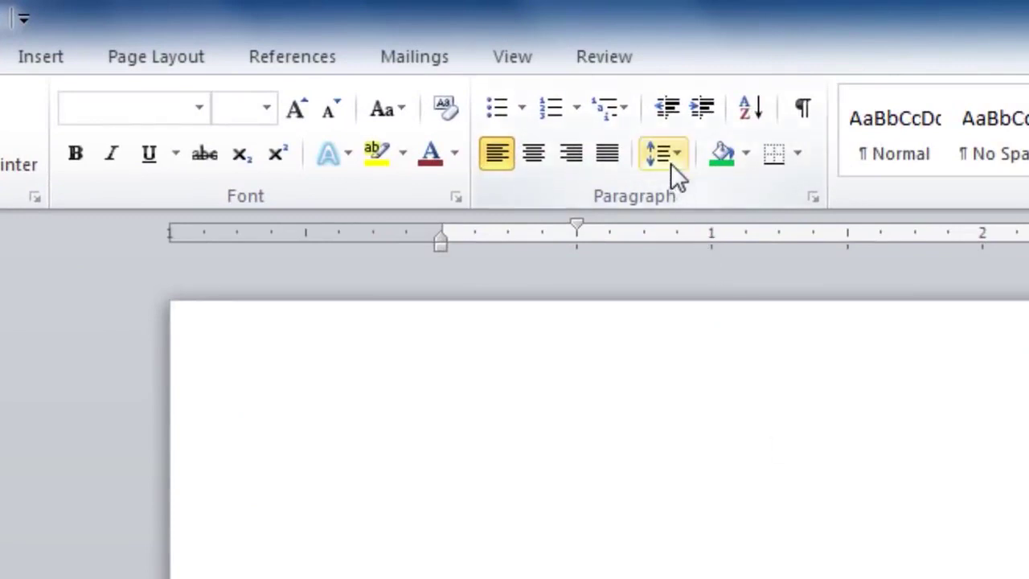
Apply 2.5 line spacing to the selected paragraph, then deselect it
{"action": "left_click", "coordinate": [667, 160]}
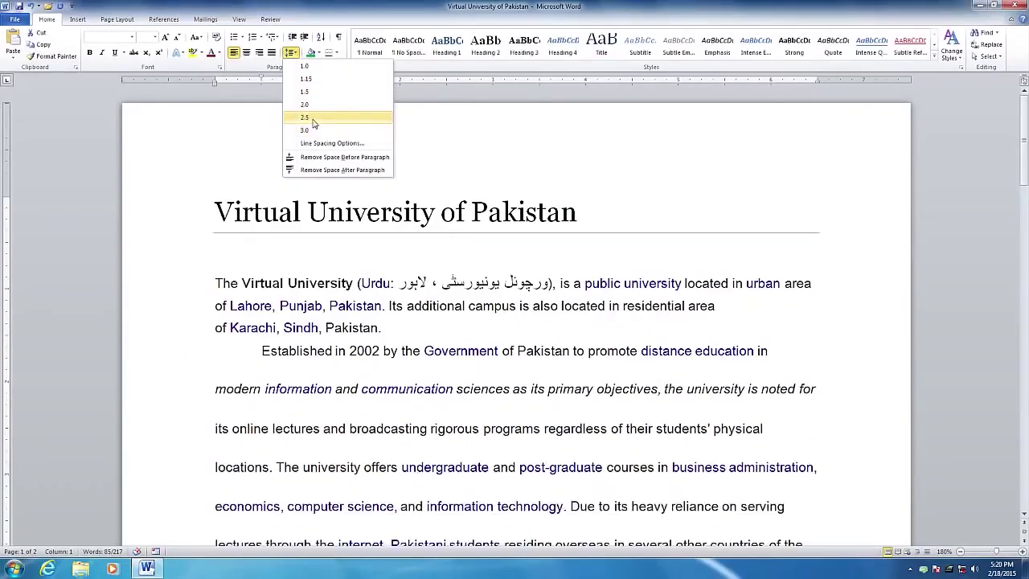
{"action": "left_click", "coordinate": [705, 308]}
{"action": "left_click_drag", "start_coordinate": [1017, 186], "coordinate": [1023, 207]}
{"action": "left_click", "coordinate": [263, 215]}
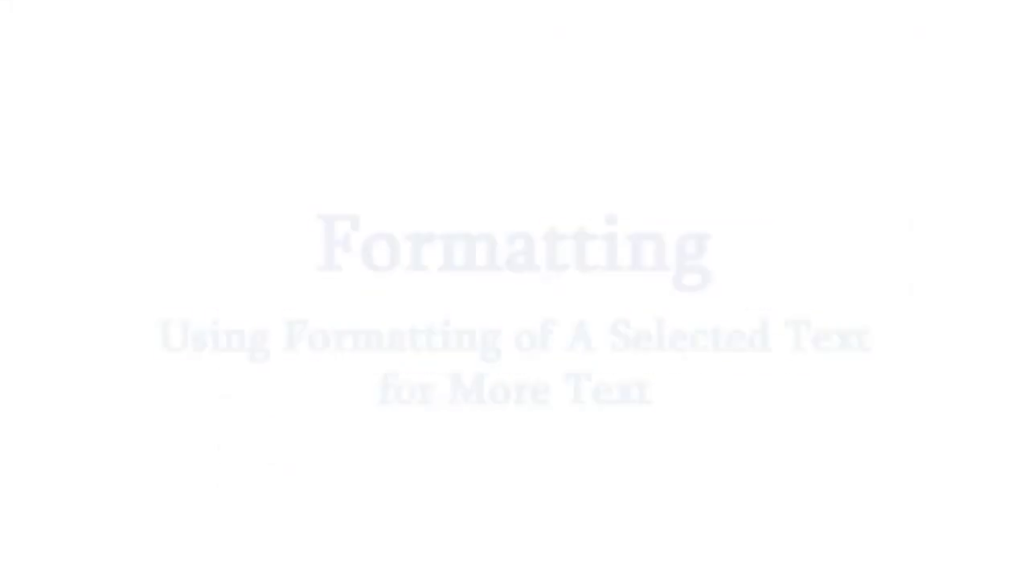
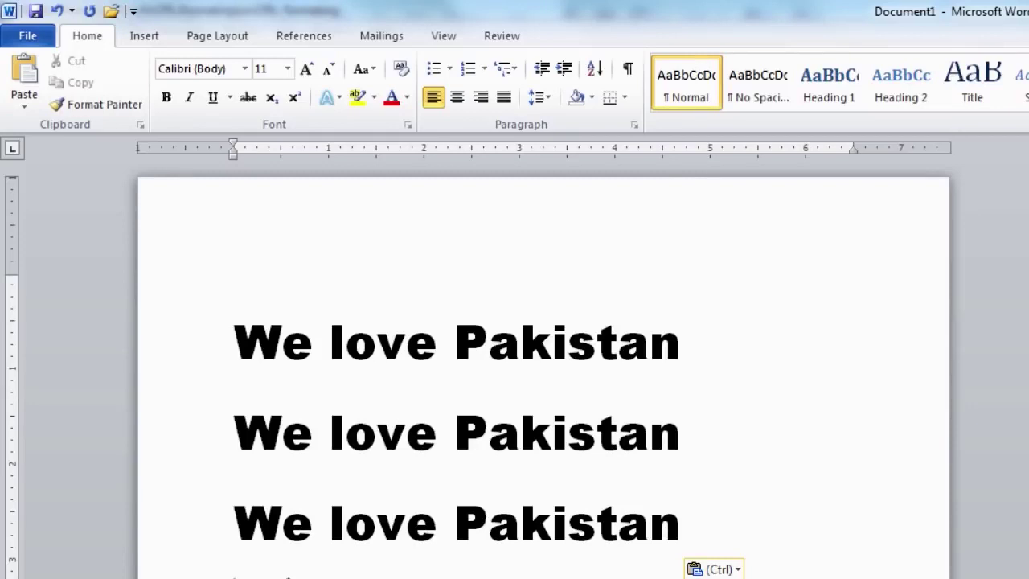
Delete 'We' and 'love' from the third line, leaving 'Pakistan' selected
{"action": "key", "text": "Up"}
{"action": "key", "text": "Delete"}
{"action": "key", "text": "Delete"}
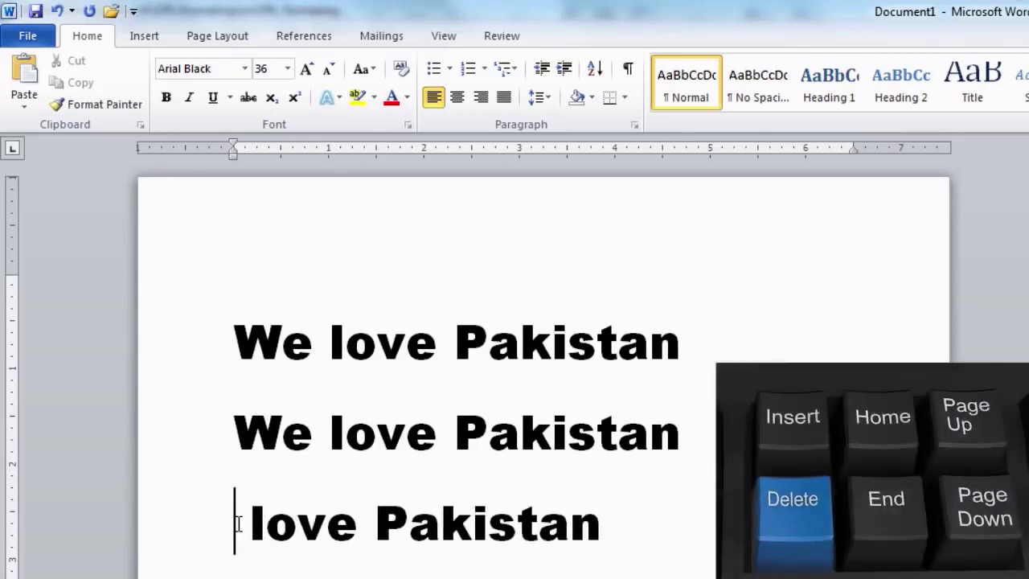
{"action": "left_click", "coordinate": [359, 530]}
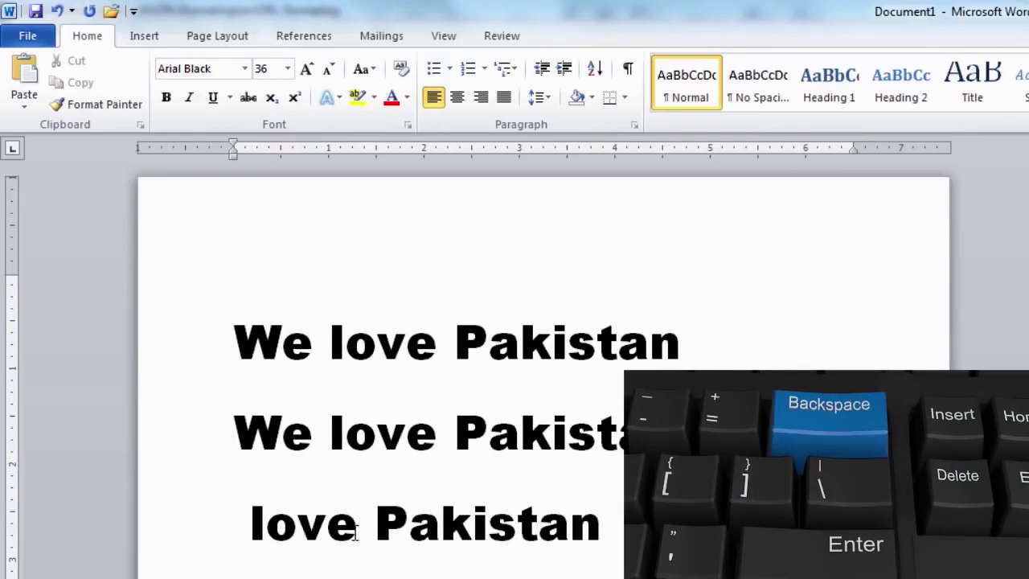
{"action": "key", "text": "BackSpace"}
{"action": "key", "text": "BackSpace"}
{"action": "key", "text": "BackSpace"}
{"action": "key", "text": "BackSpace"}
{"action": "key", "text": "BackSpace"}
{"action": "left_click_drag", "start_coordinate": [244, 515], "coordinate": [395, 530]}
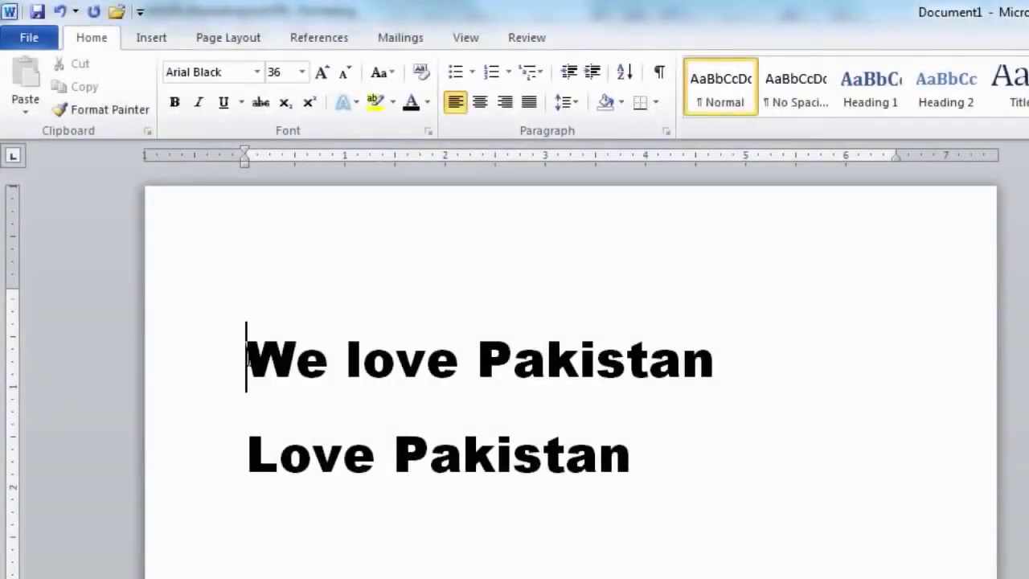
Colour the 'We love Pakistan' line Olive Green, Accent 3, Darker 25%, and check the result
{"action": "left_click_drag", "start_coordinate": [246, 357], "coordinate": [748, 362]}
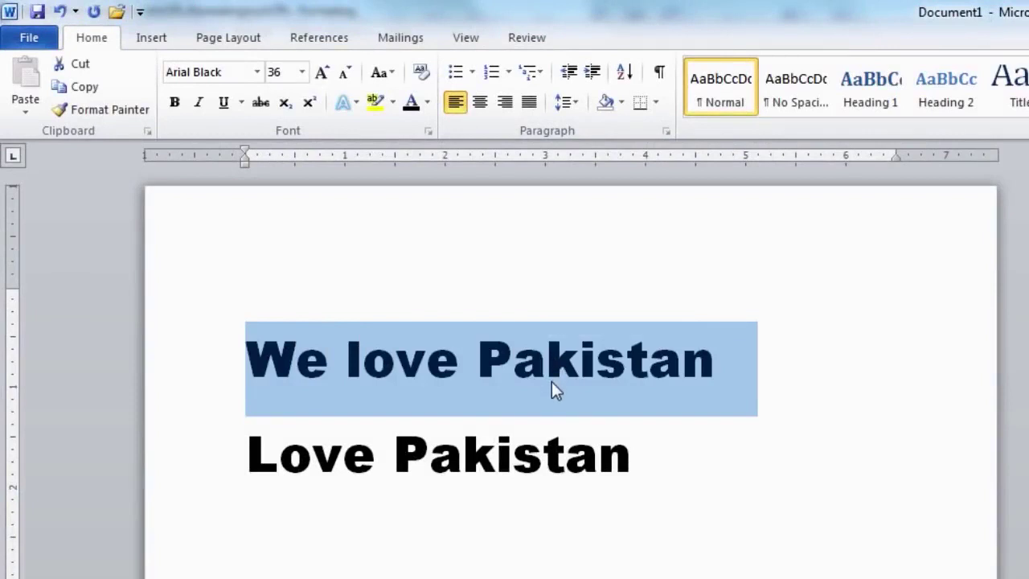
{"action": "left_click", "coordinate": [429, 103]}
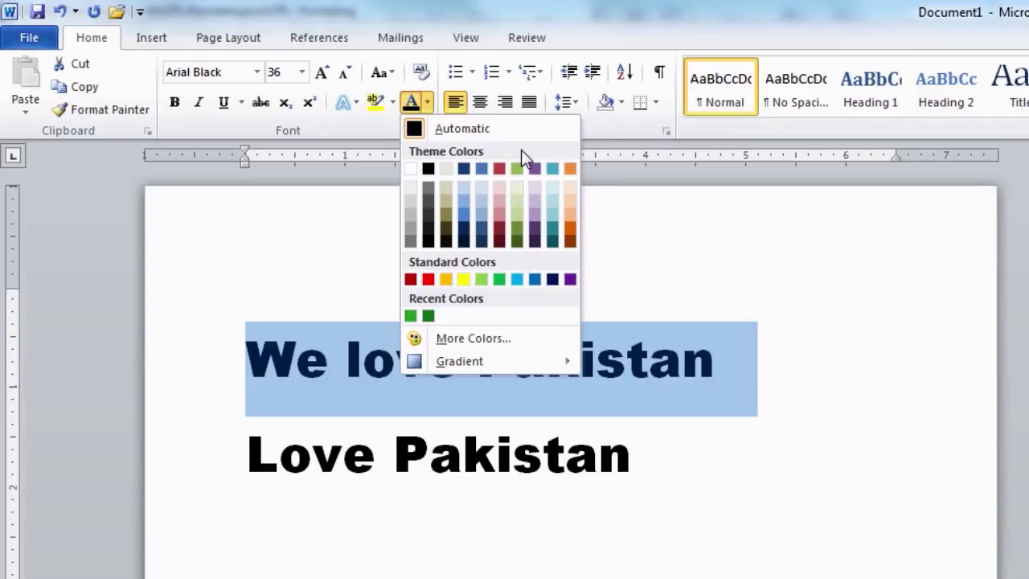
{"action": "left_click", "coordinate": [516, 229]}
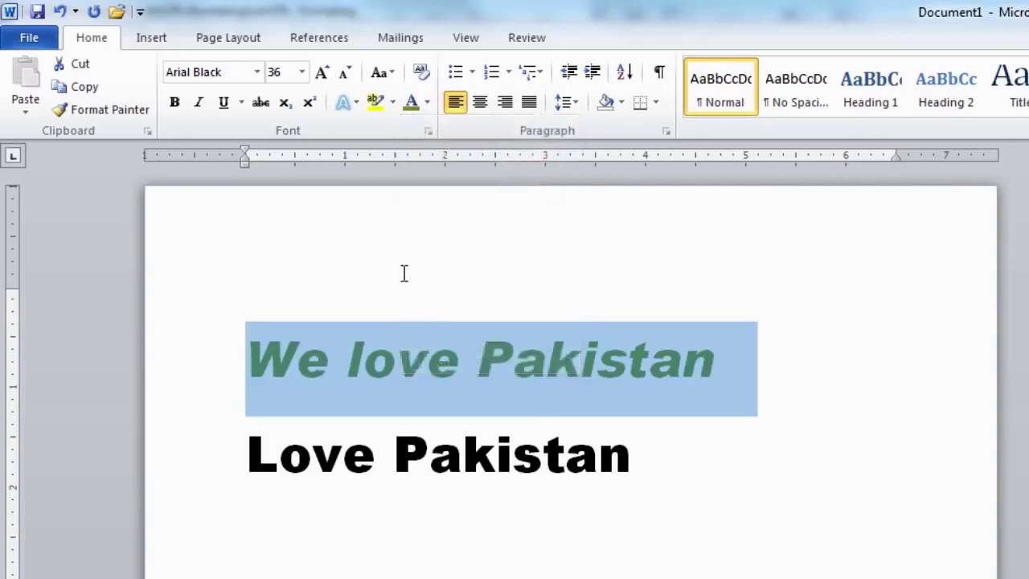
{"action": "left_click", "coordinate": [239, 359]}
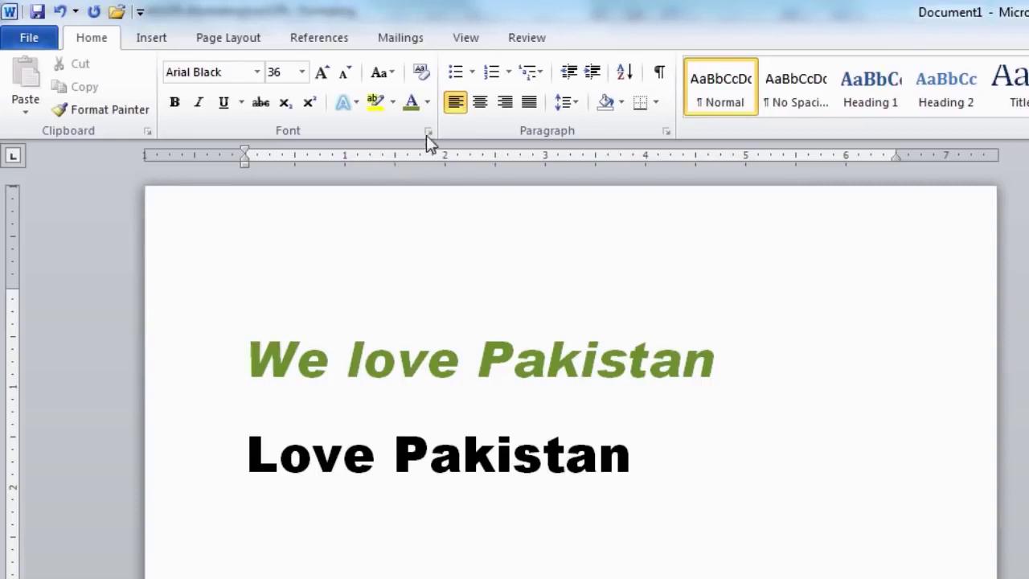
{"action": "left_click", "coordinate": [428, 103]}
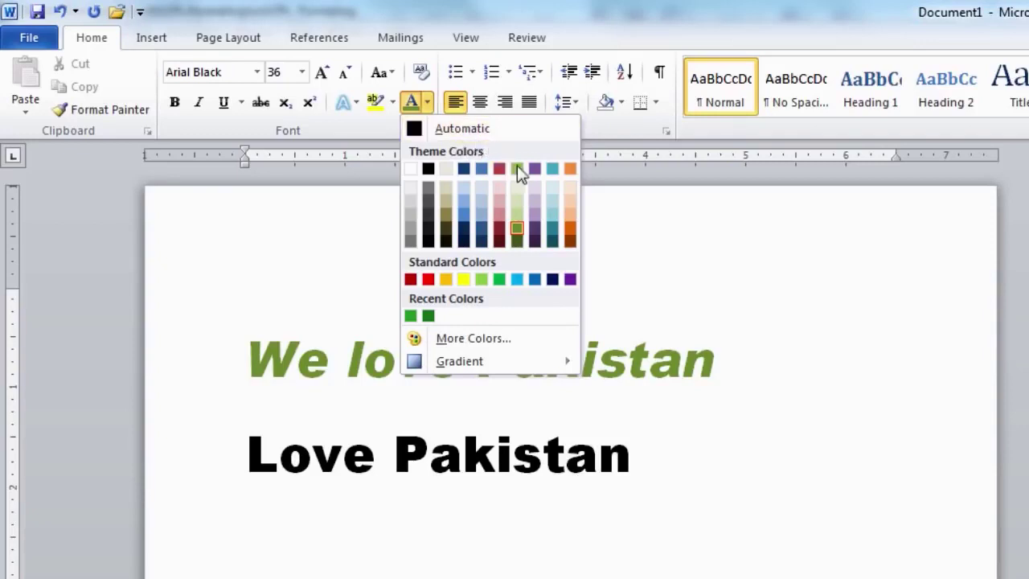
{"action": "left_click", "coordinate": [624, 248]}
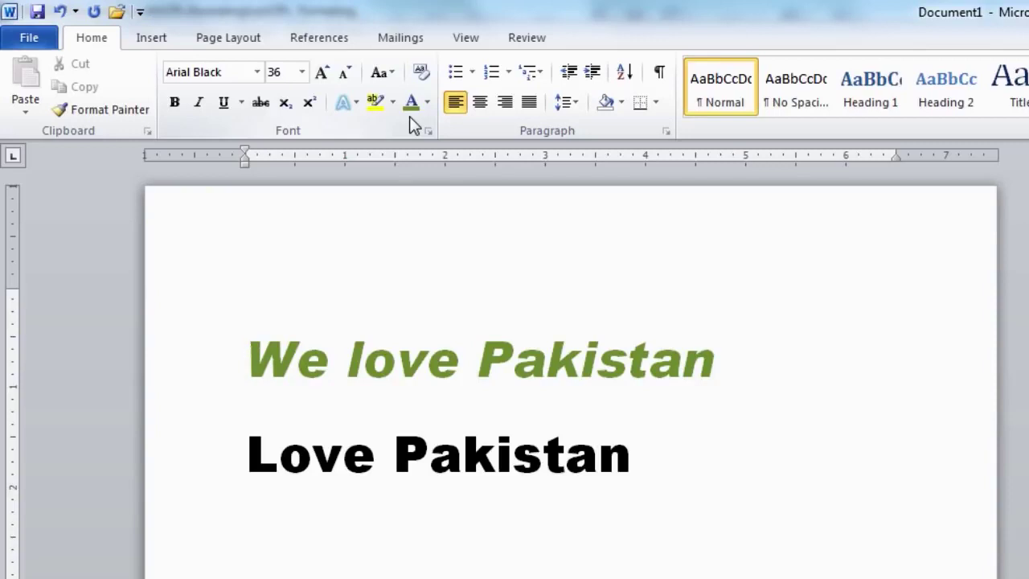
Recolour 'We love Pakistan' with a custom green of RGB 50, 160, 44
{"action": "left_click_drag", "start_coordinate": [246, 452], "coordinate": [552, 464]}
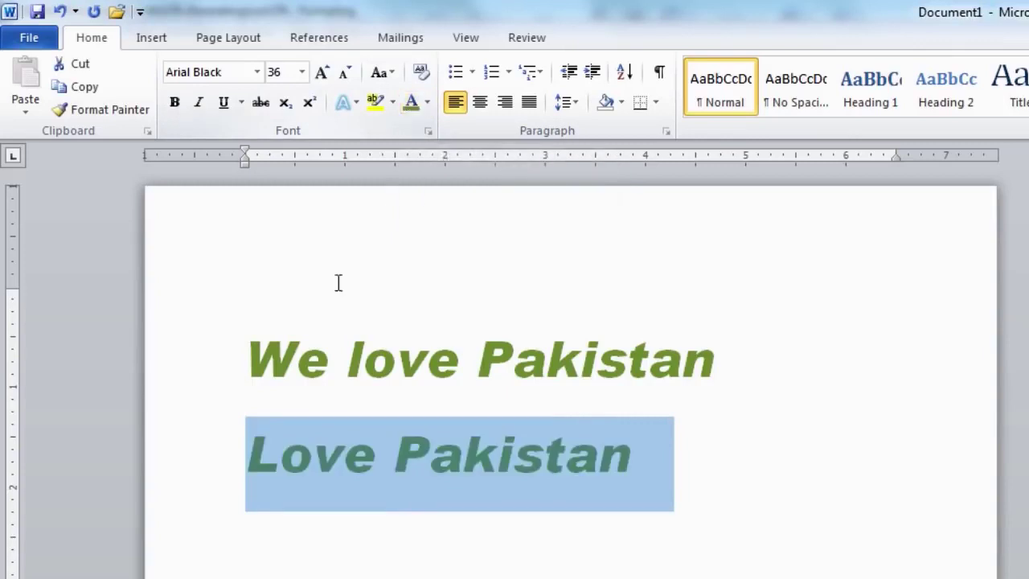
{"action": "left_click", "coordinate": [246, 361]}
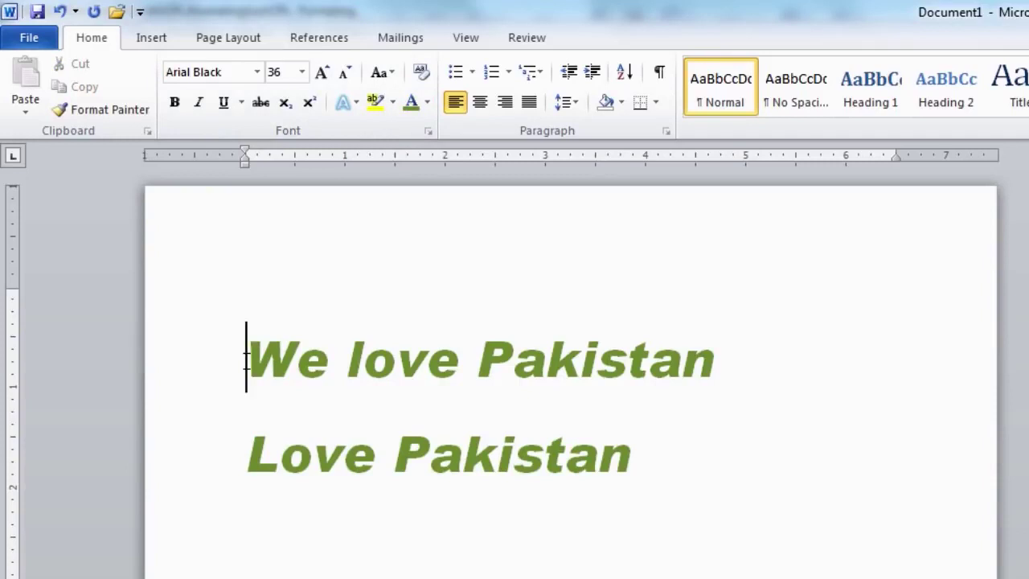
{"action": "left_click_drag", "start_coordinate": [246, 360], "coordinate": [591, 366]}
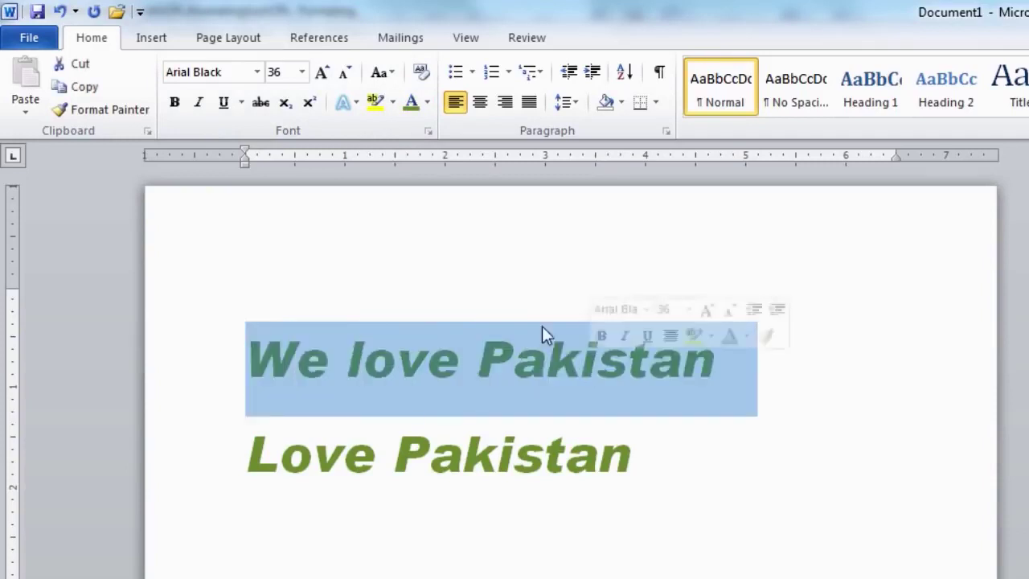
{"action": "left_click", "coordinate": [426, 103]}
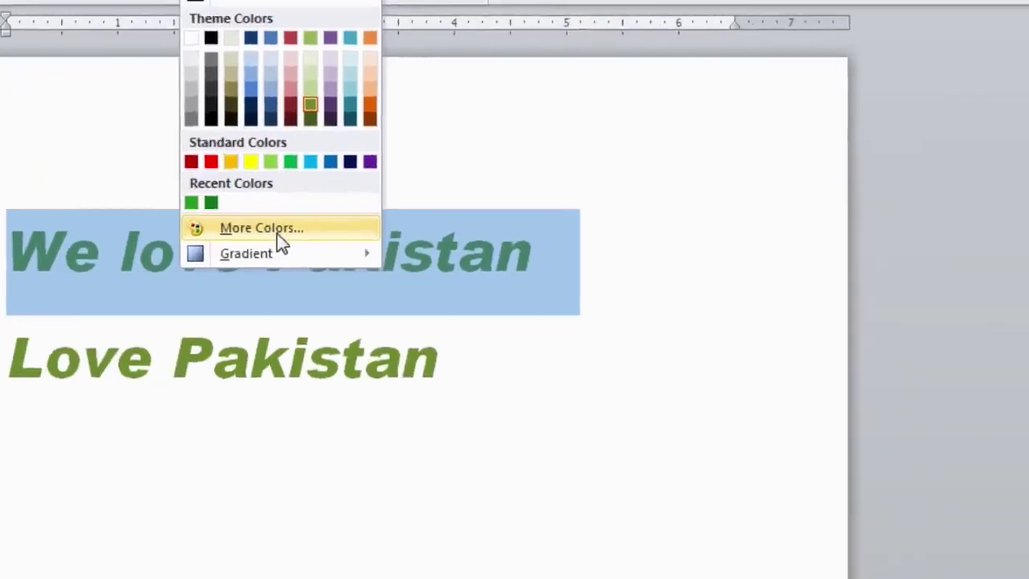
{"action": "left_click", "coordinate": [490, 352]}
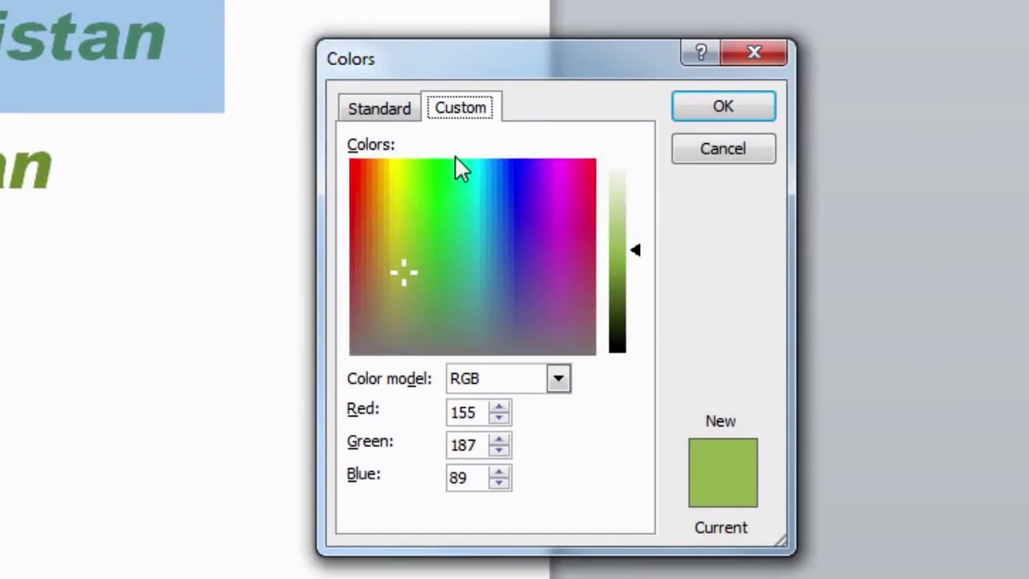
{"action": "left_click_drag", "start_coordinate": [409, 275], "coordinate": [428, 241]}
{"action": "left_click_drag", "start_coordinate": [648, 262], "coordinate": [634, 281]}
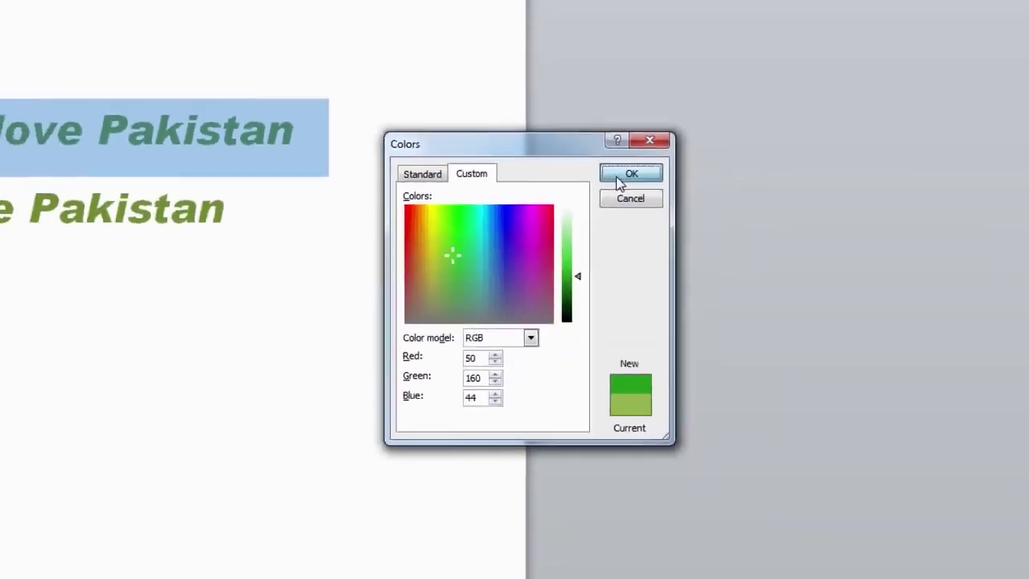
{"action": "left_click", "coordinate": [620, 178]}
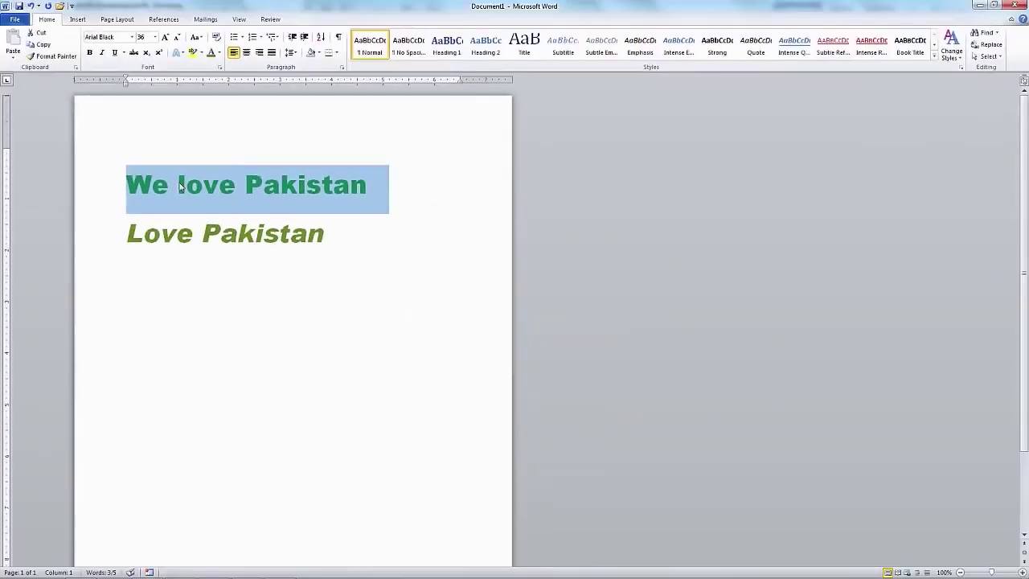
Deselect the line to check its new custom green colour
{"action": "left_click", "coordinate": [126, 185]}
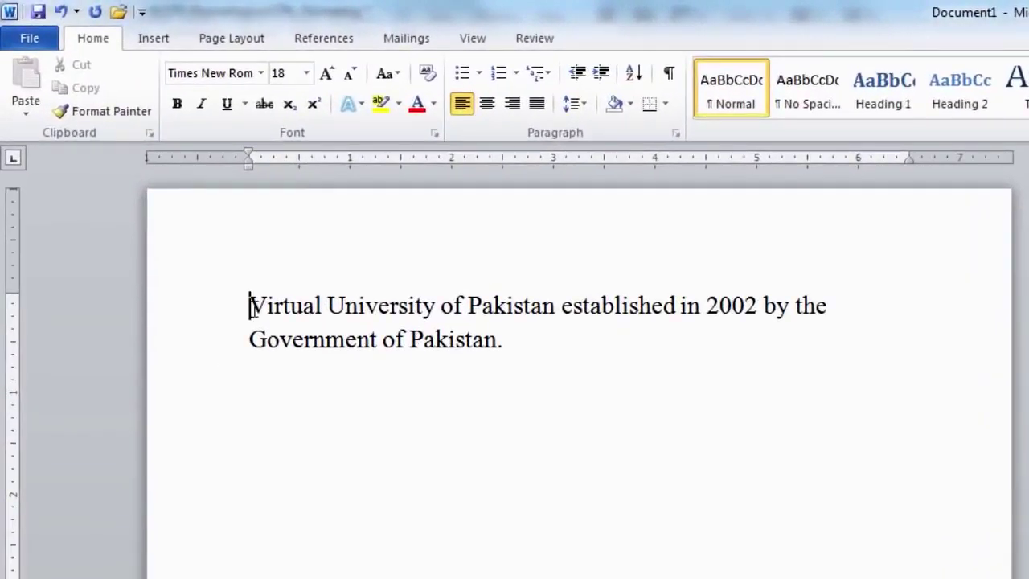
Try right, center, left and justified alignment on the Virtual University paragraph
{"action": "left_click_drag", "start_coordinate": [249, 305], "coordinate": [504, 376]}
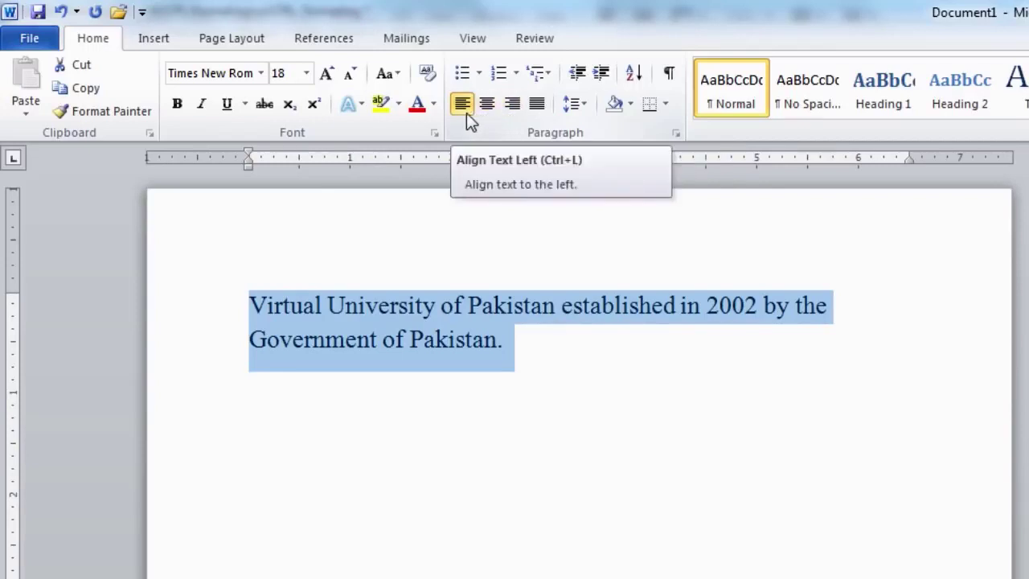
{"action": "left_click", "coordinate": [514, 114]}
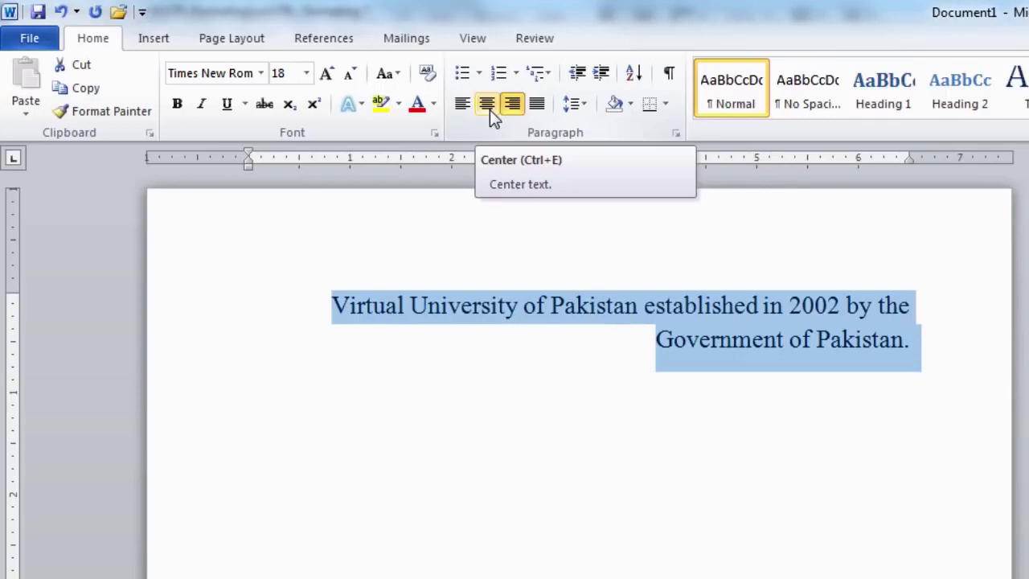
{"action": "left_click", "coordinate": [487, 105]}
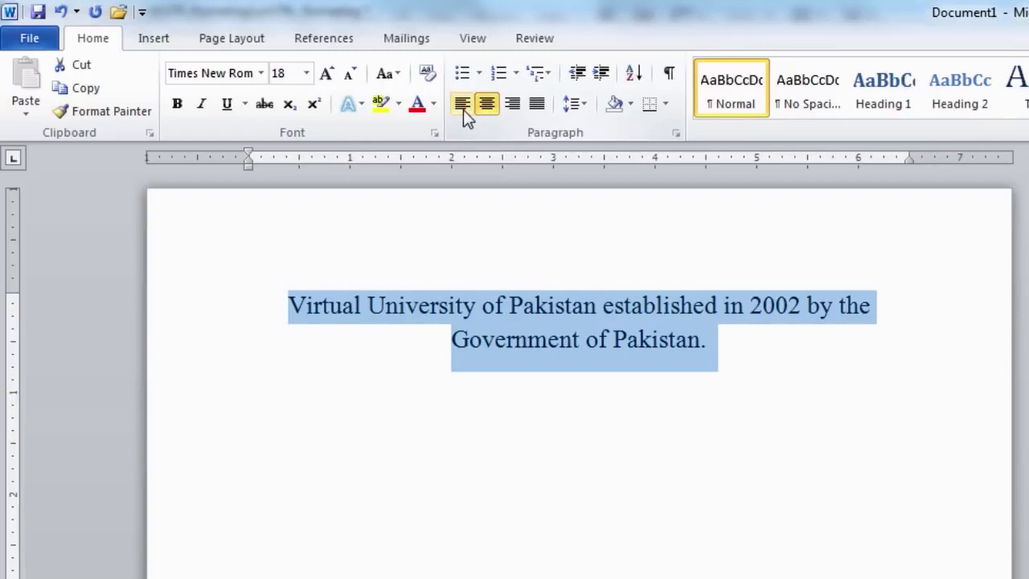
{"action": "left_click", "coordinate": [463, 109]}
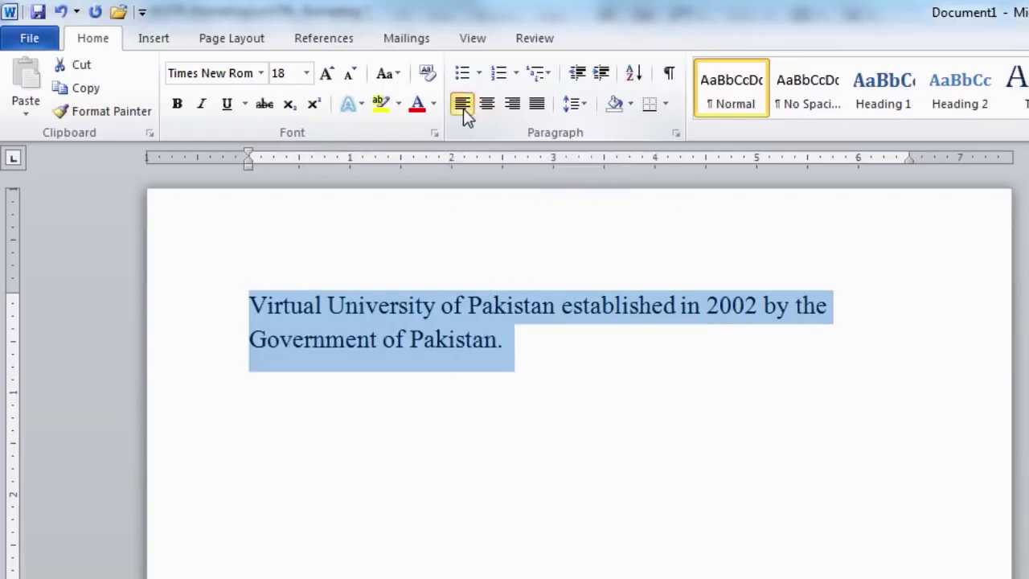
{"action": "left_click", "coordinate": [537, 106]}
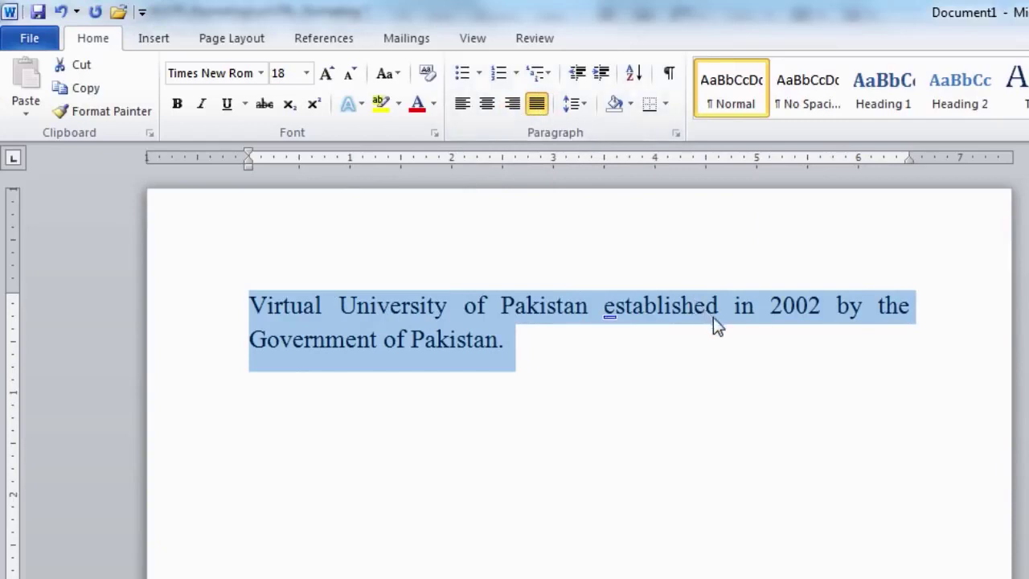
{"action": "left_click", "coordinate": [767, 334]}
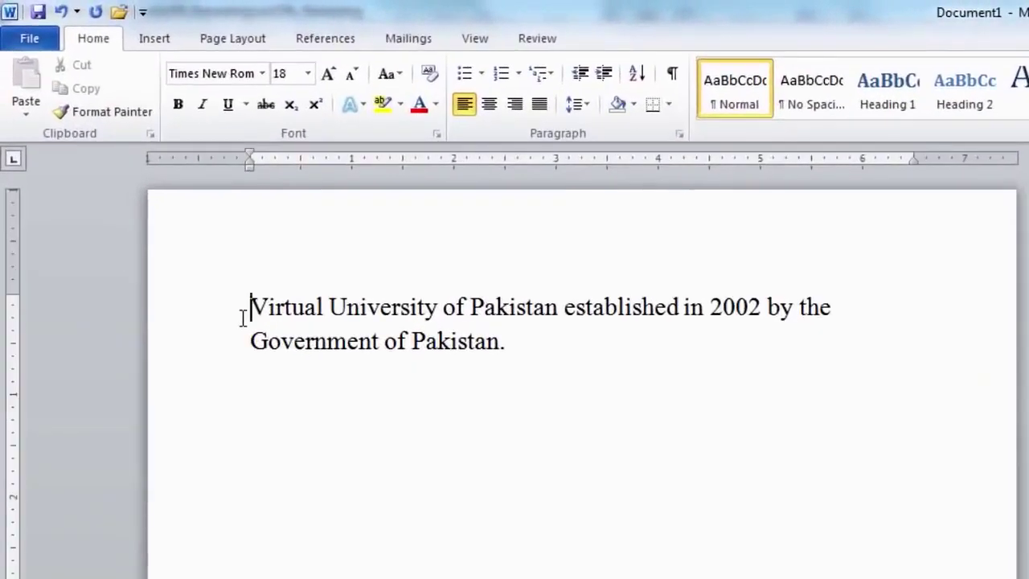
{"action": "left_click_drag", "start_coordinate": [248, 307], "coordinate": [411, 306]}
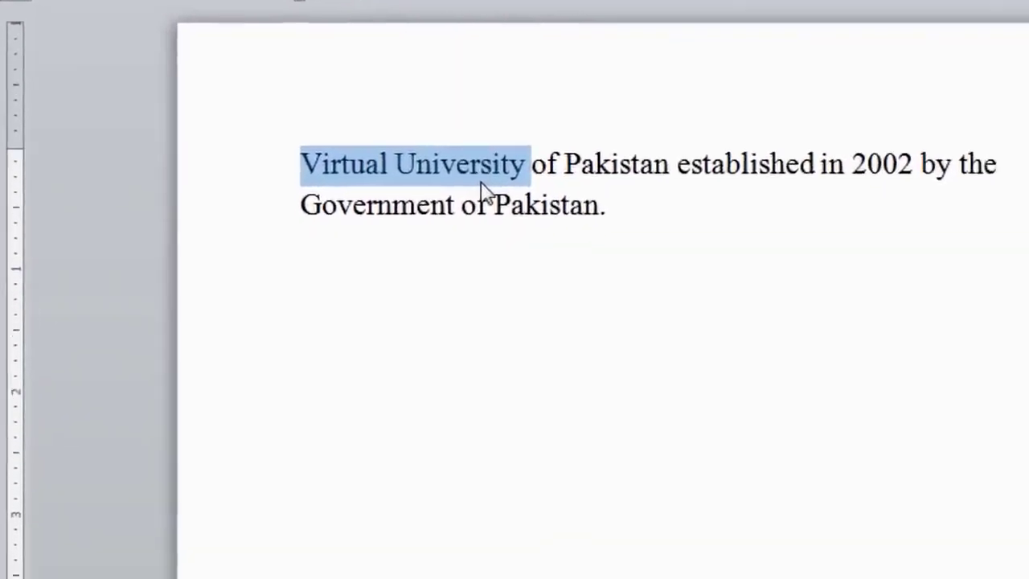
{"action": "right_click", "coordinate": [404, 326]}
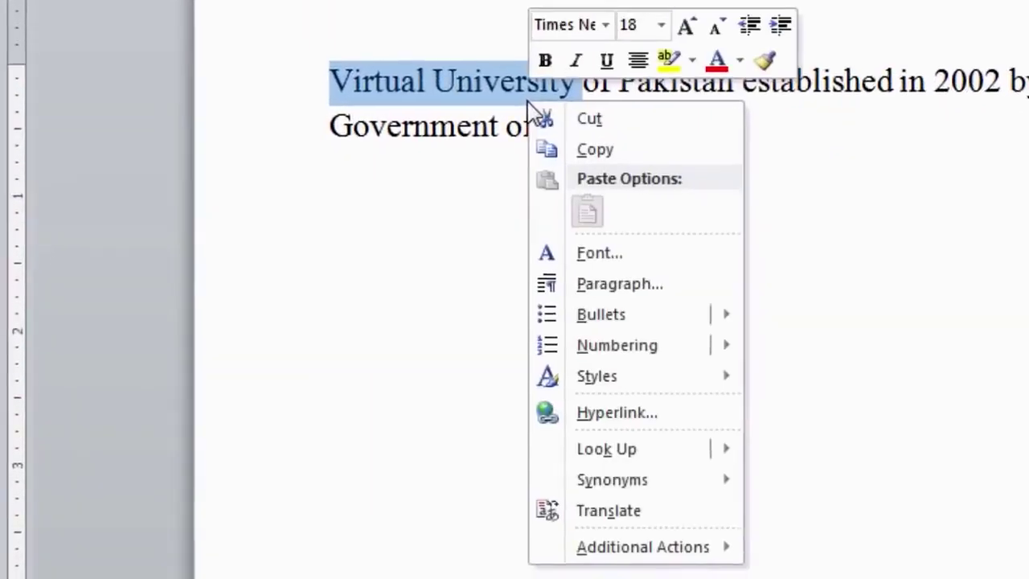
{"action": "left_click", "coordinate": [612, 416]}
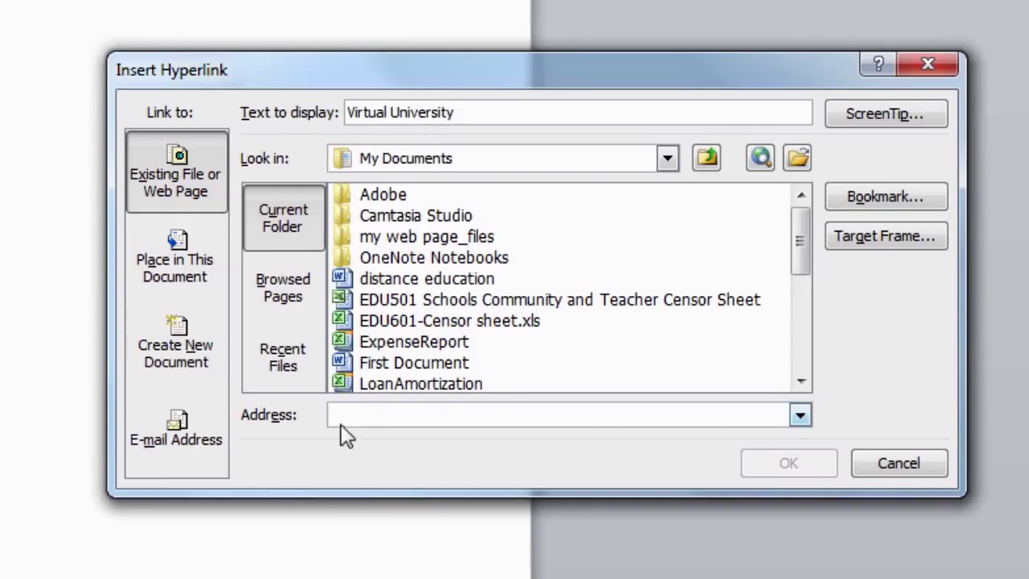
{"action": "type", "text": "www.vu"}
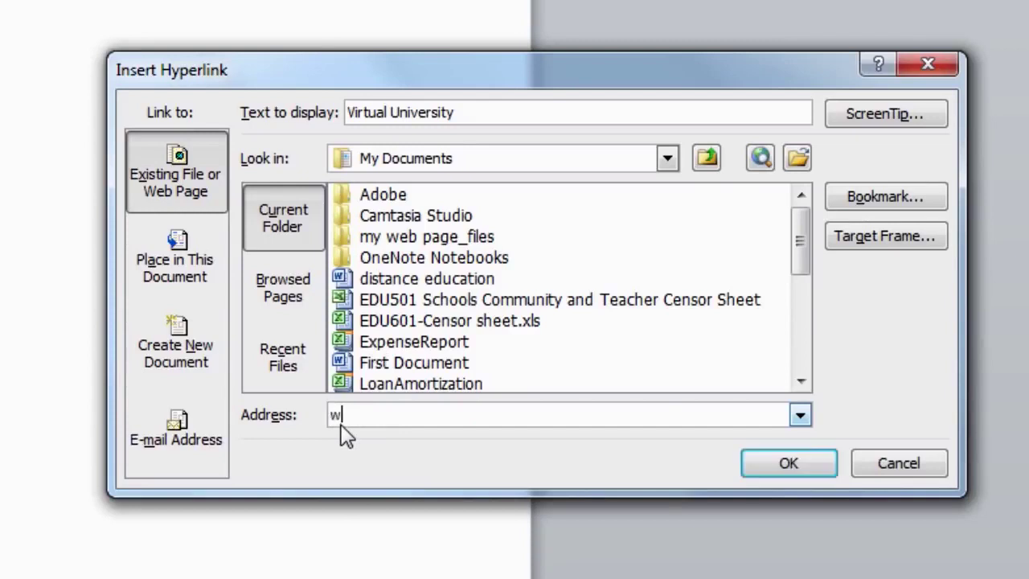
{"action": "type", "text": ".edu.pk"}
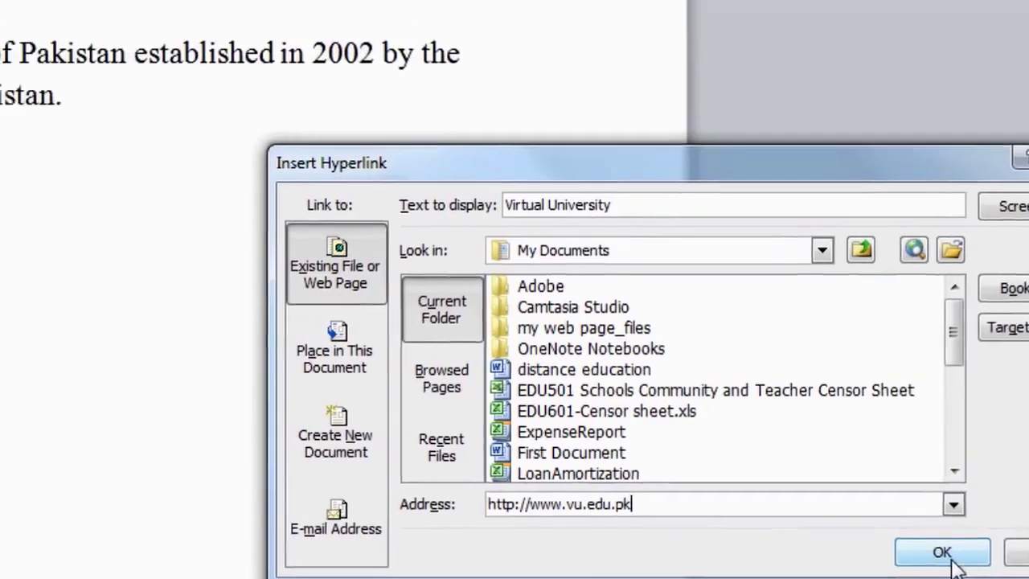
{"action": "left_click", "coordinate": [952, 563]}
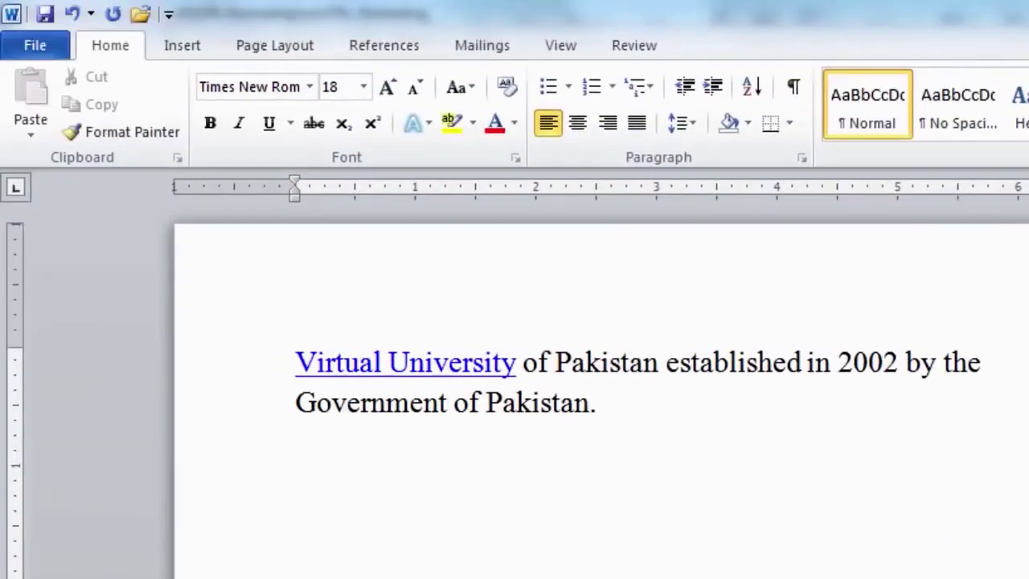
{"action": "mouse_move", "coordinate": [417, 384]}
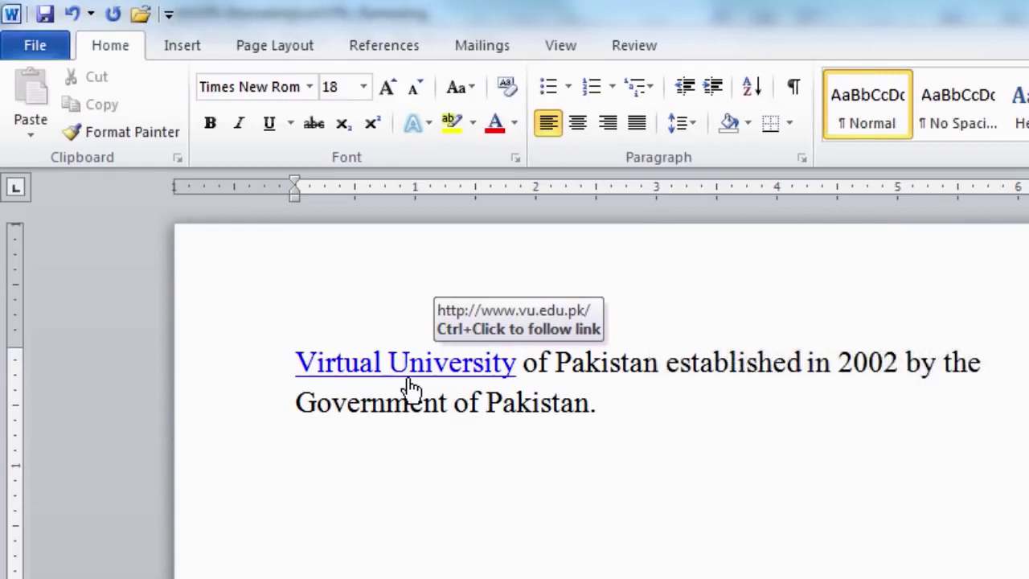
{"action": "left_click", "coordinate": [409, 382], "text": "ctrl"}
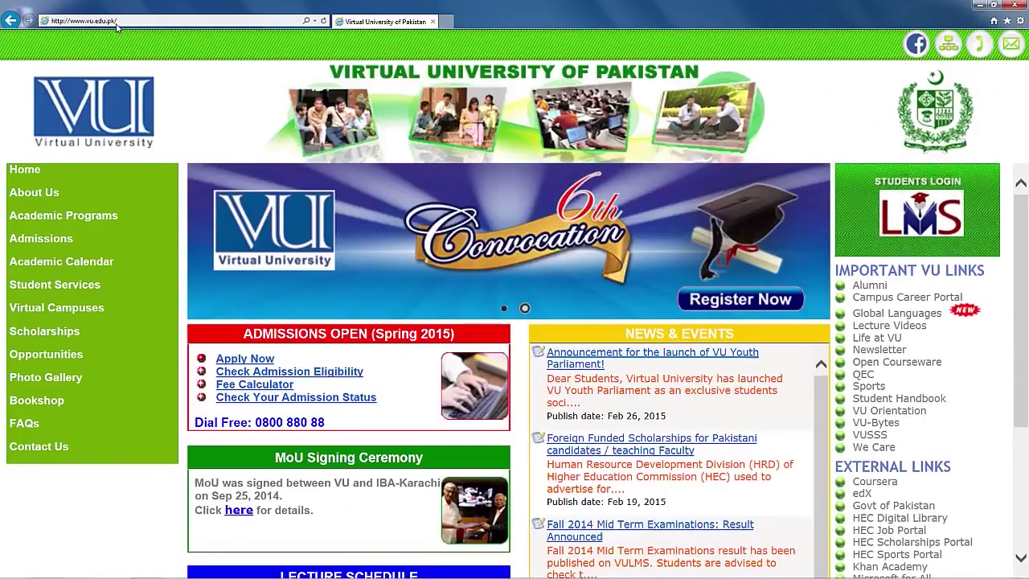
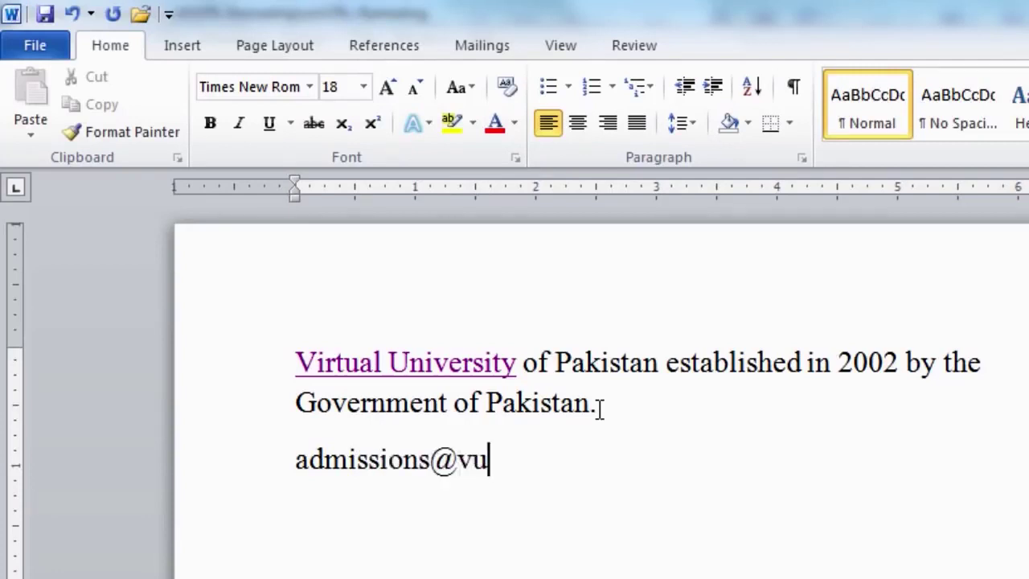
Type the university admissions e-mail address on a new line so Word auto-links it
{"action": "key", "text": "Return"}
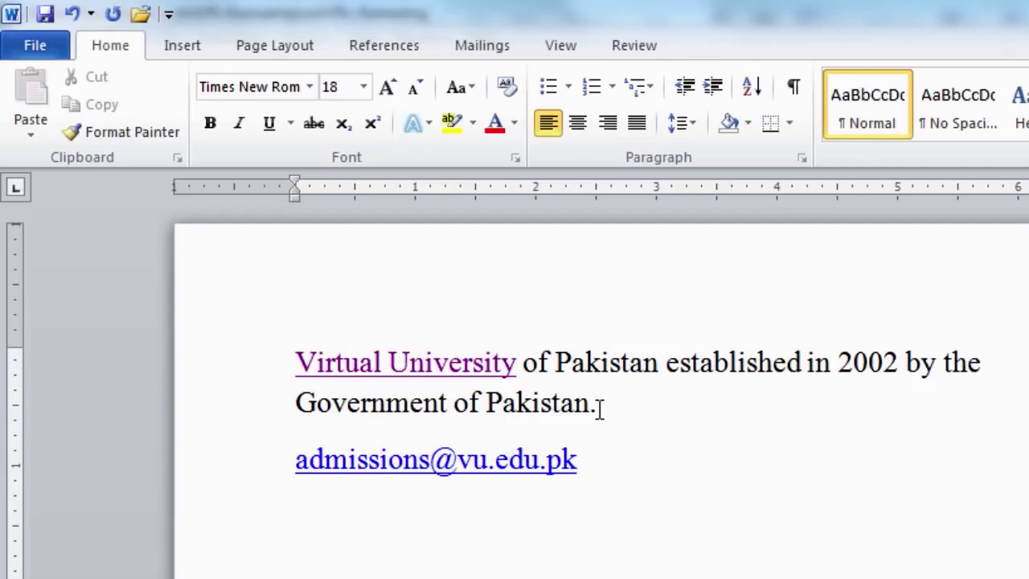
Open the Edit Hyperlink settings for the Virtual University link
{"action": "mouse_move", "coordinate": [435, 367]}
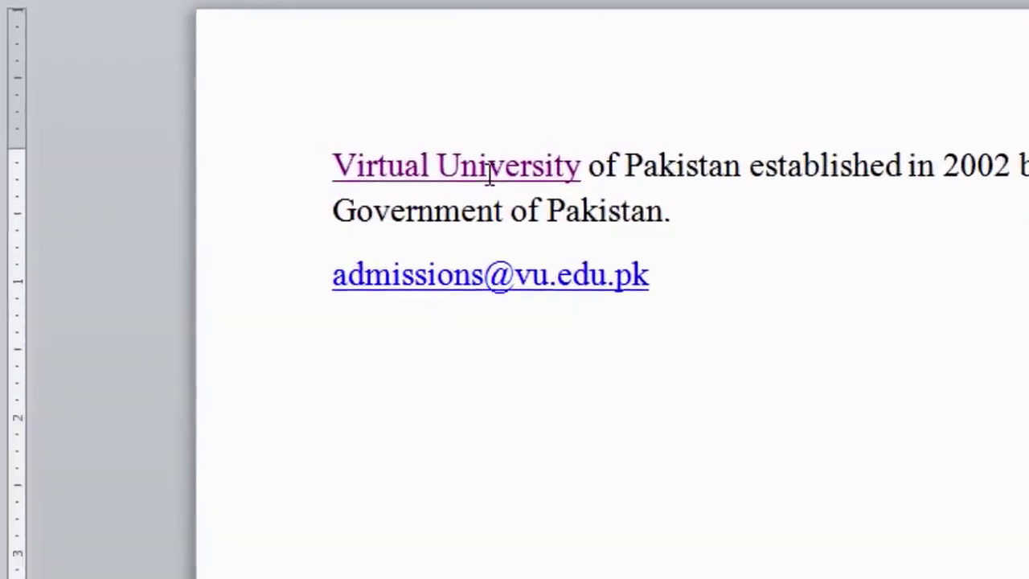
{"action": "right_click", "coordinate": [441, 341]}
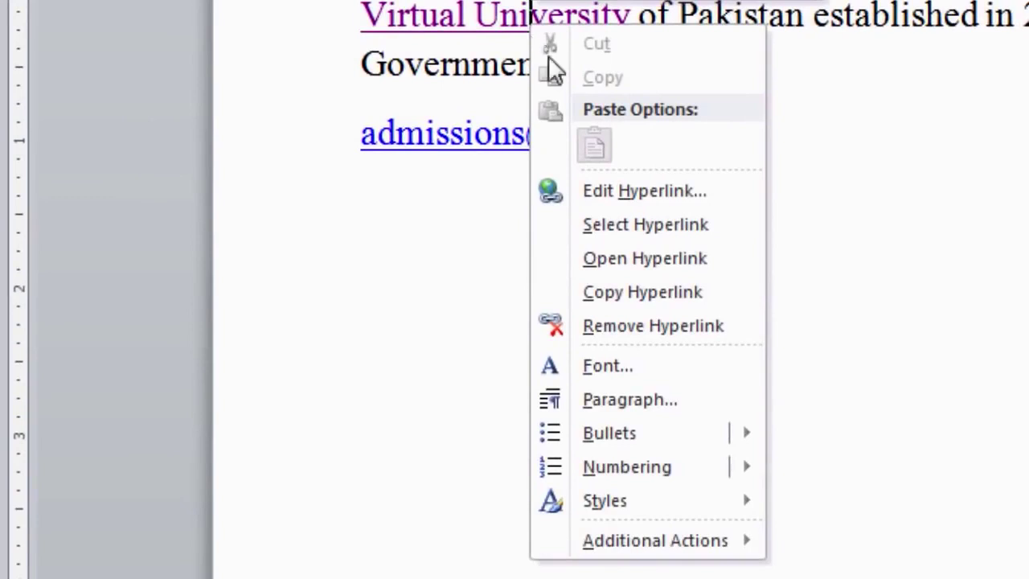
{"action": "left_click", "coordinate": [624, 196]}
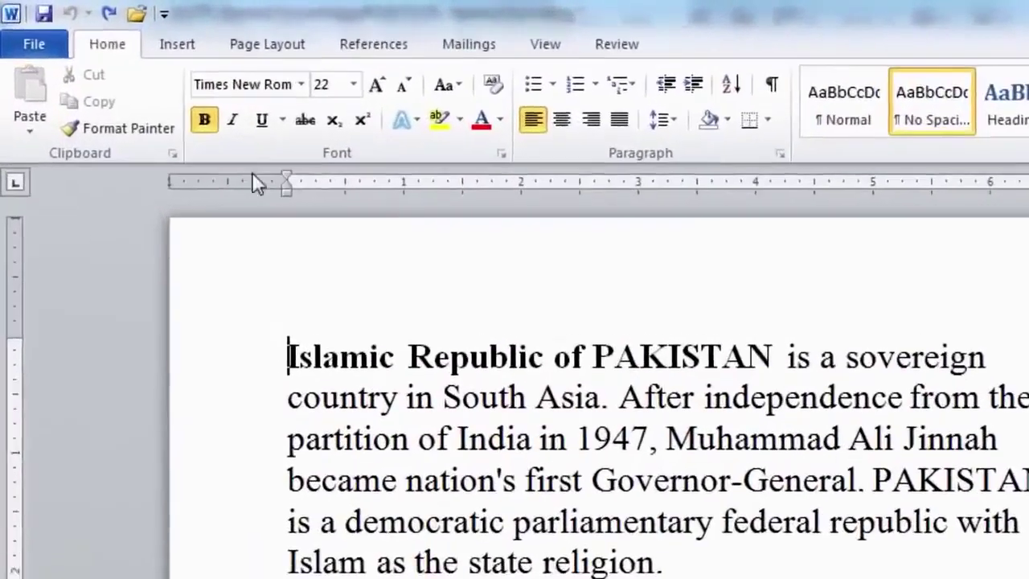
Open Borders and Shading through Page Borders on the Page Layout tab
{"action": "left_click", "coordinate": [262, 53]}
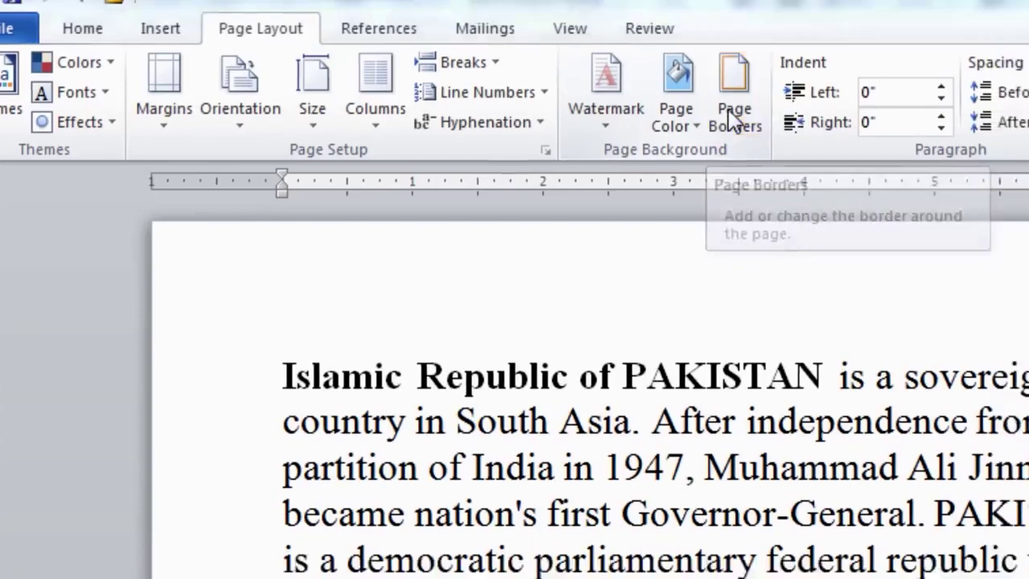
{"action": "left_click", "coordinate": [769, 137]}
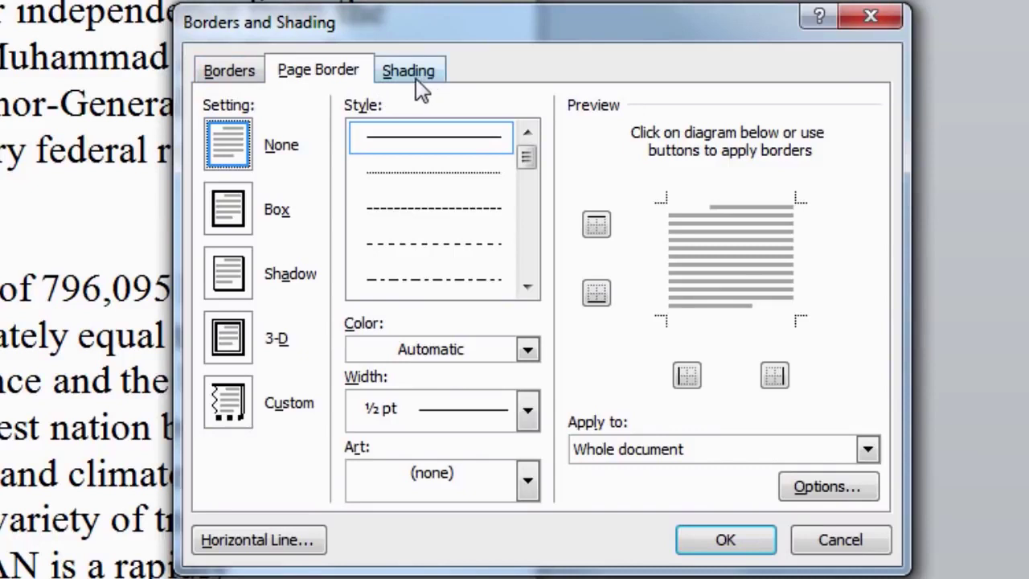
Browse the Borders, Page Border and Shading tabs, ending on the paragraph Borders options
{"action": "left_click", "coordinate": [233, 73]}
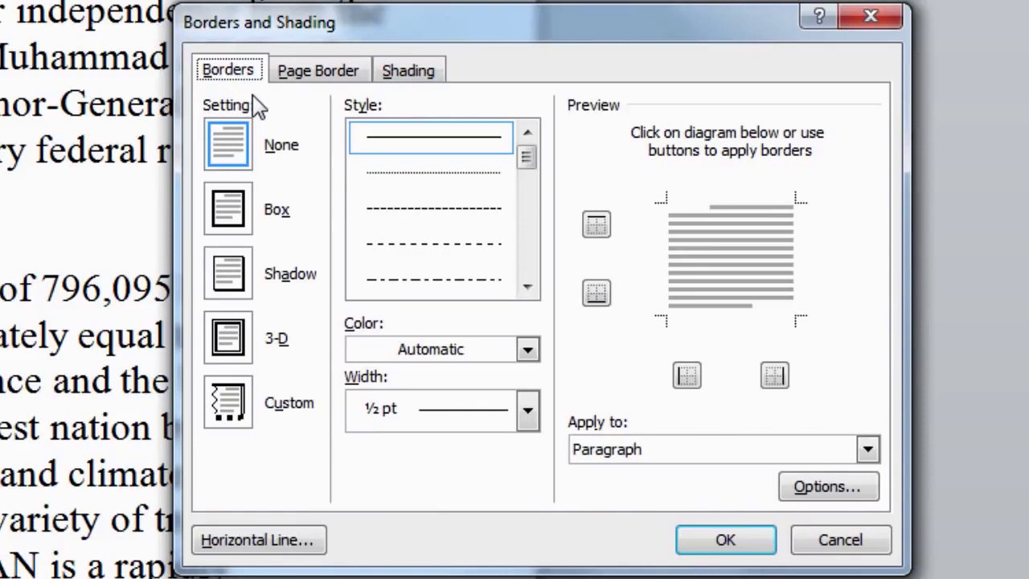
{"action": "left_click", "coordinate": [308, 81]}
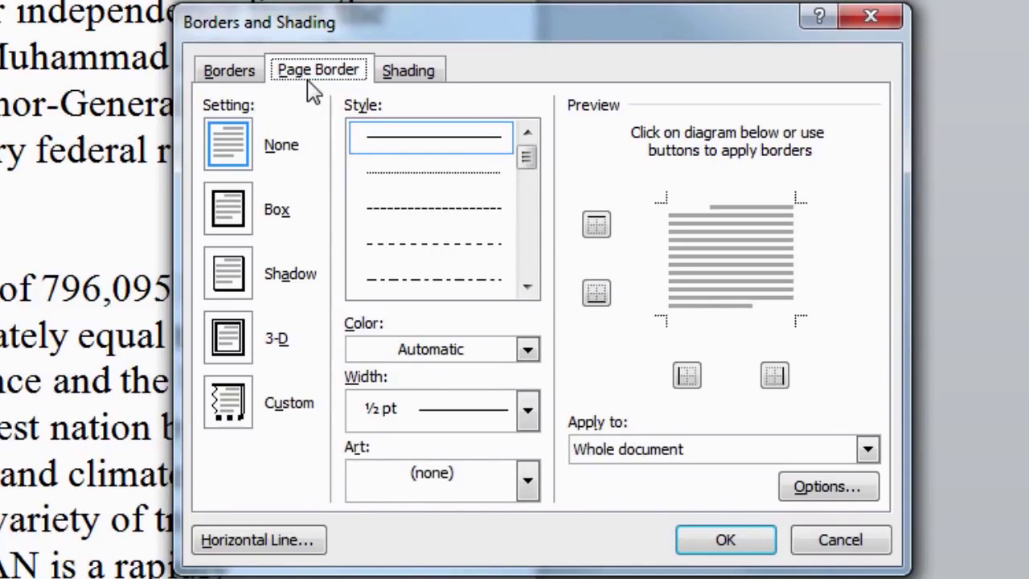
{"action": "left_click", "coordinate": [406, 88]}
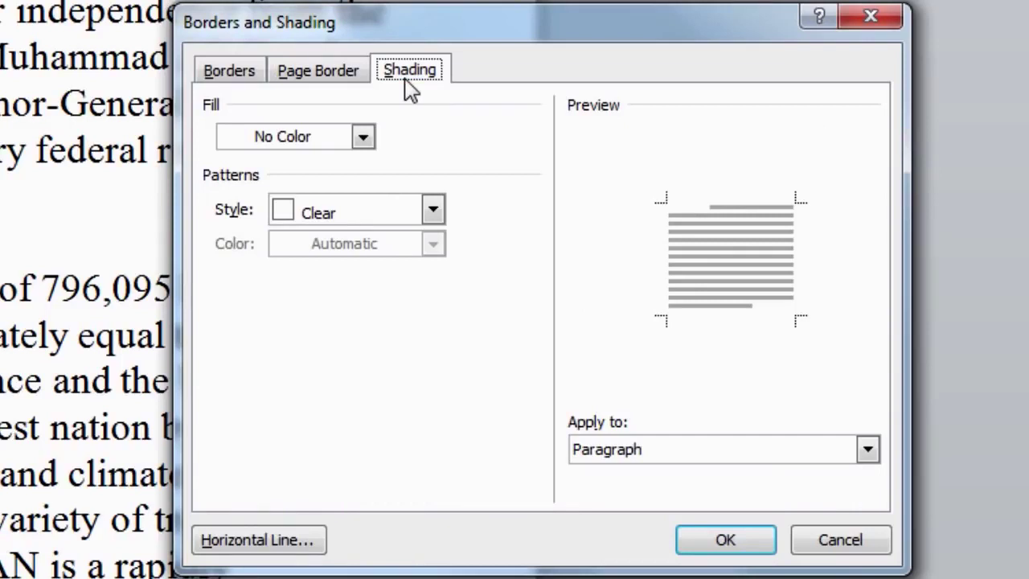
{"action": "left_click", "coordinate": [251, 81]}
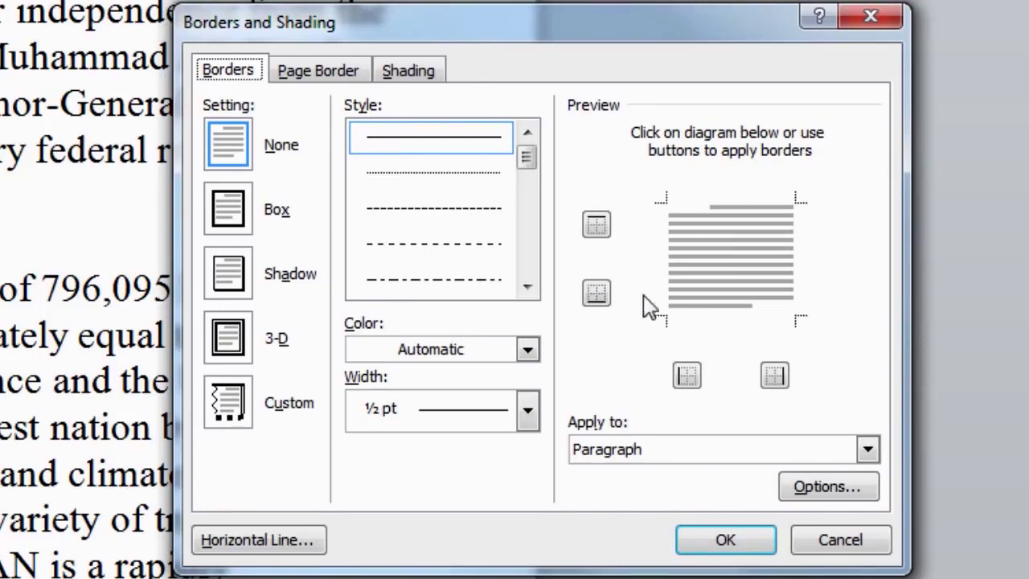
Compare the Box, Shadow, 3-D and Custom border settings and settle on Shadow
{"action": "left_click", "coordinate": [239, 219]}
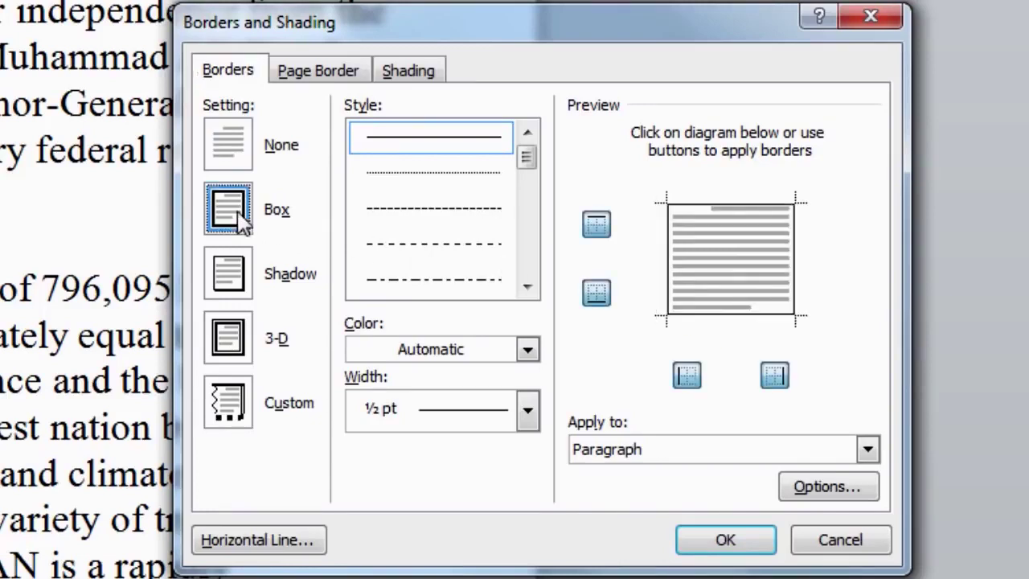
{"action": "left_click", "coordinate": [242, 294]}
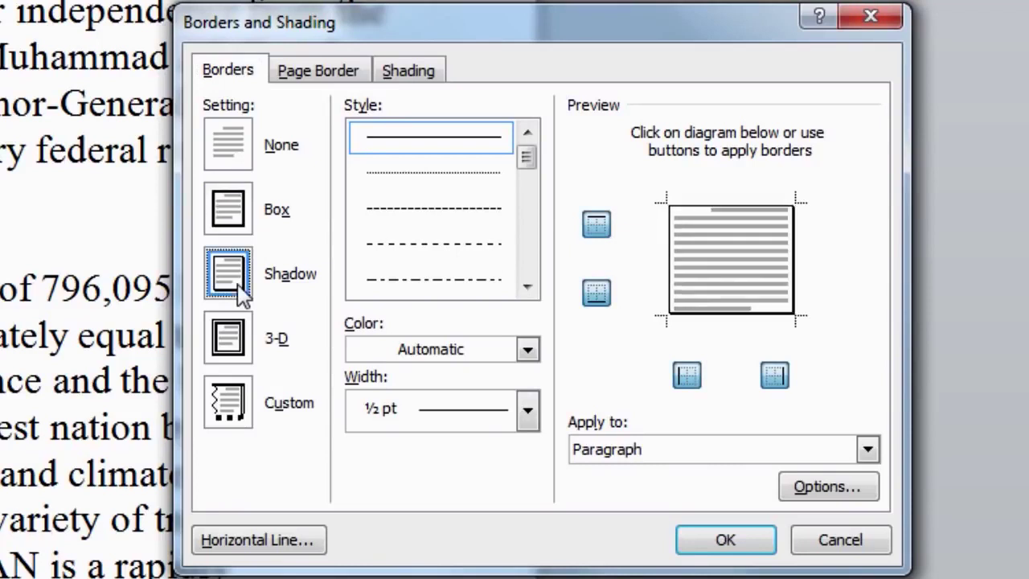
{"action": "left_click", "coordinate": [241, 347]}
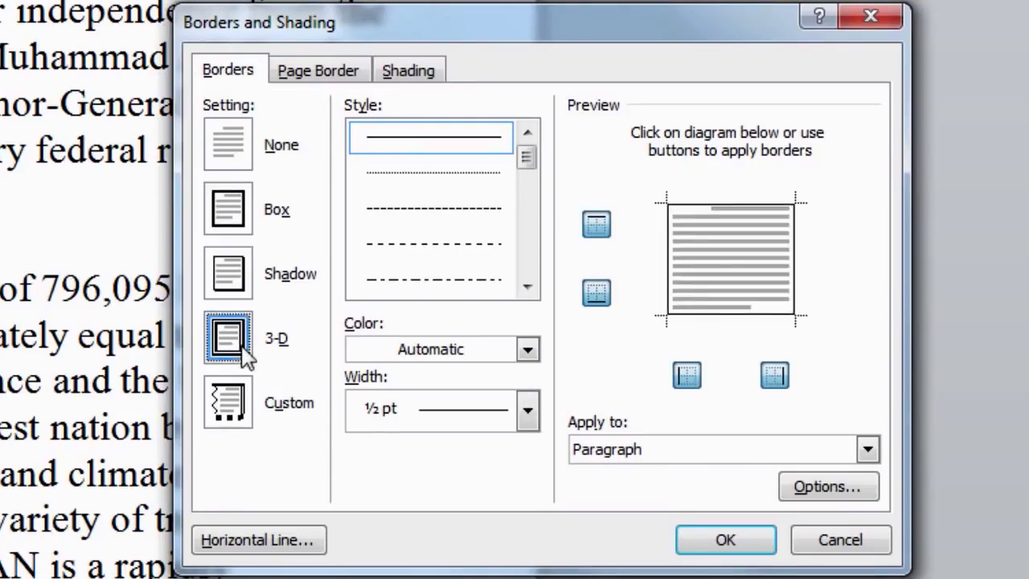
{"action": "left_click", "coordinate": [233, 401]}
{"action": "left_click", "coordinate": [237, 347]}
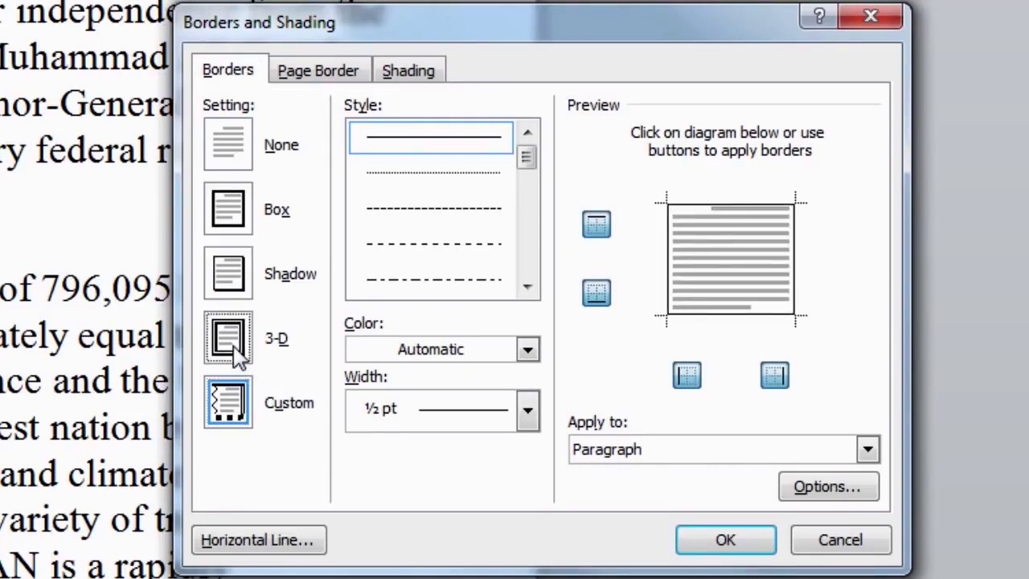
{"action": "left_click", "coordinate": [233, 291]}
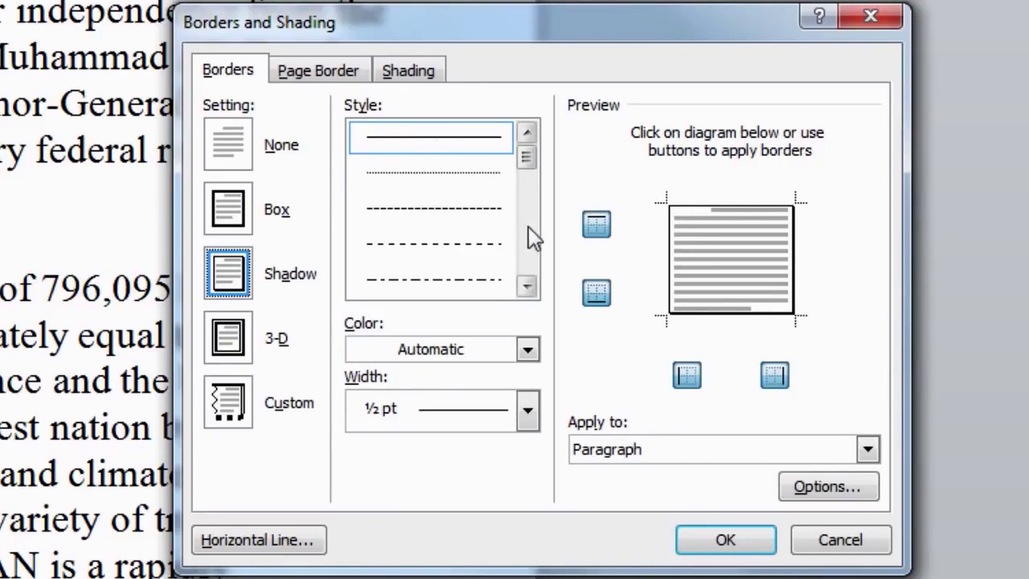
{"action": "left_click", "coordinate": [526, 286]}
{"action": "scroll", "coordinate": [528, 296], "scroll_direction": "down", "scroll_amount": 7}
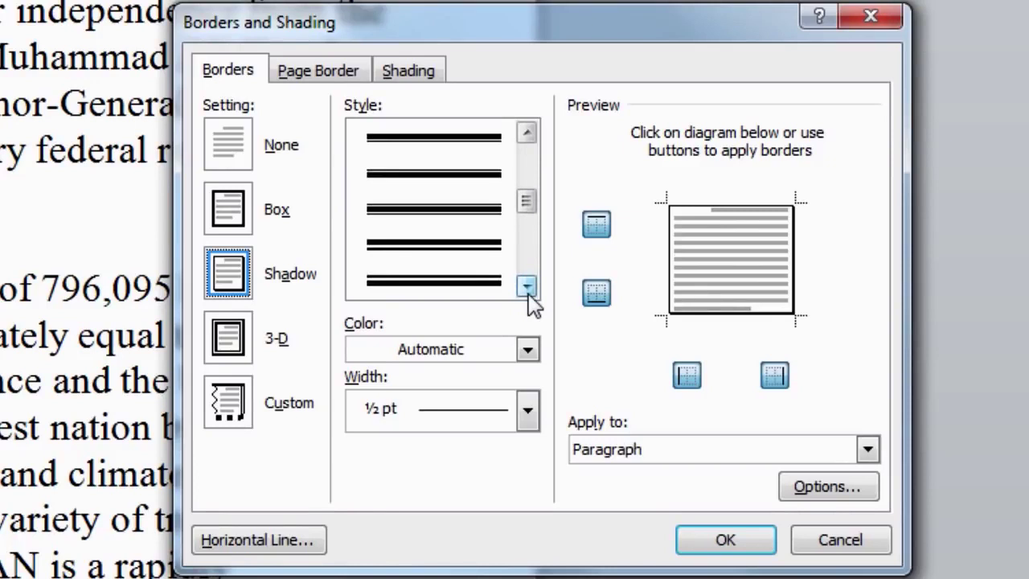
{"action": "left_click_drag", "start_coordinate": [526, 204], "coordinate": [535, 170]}
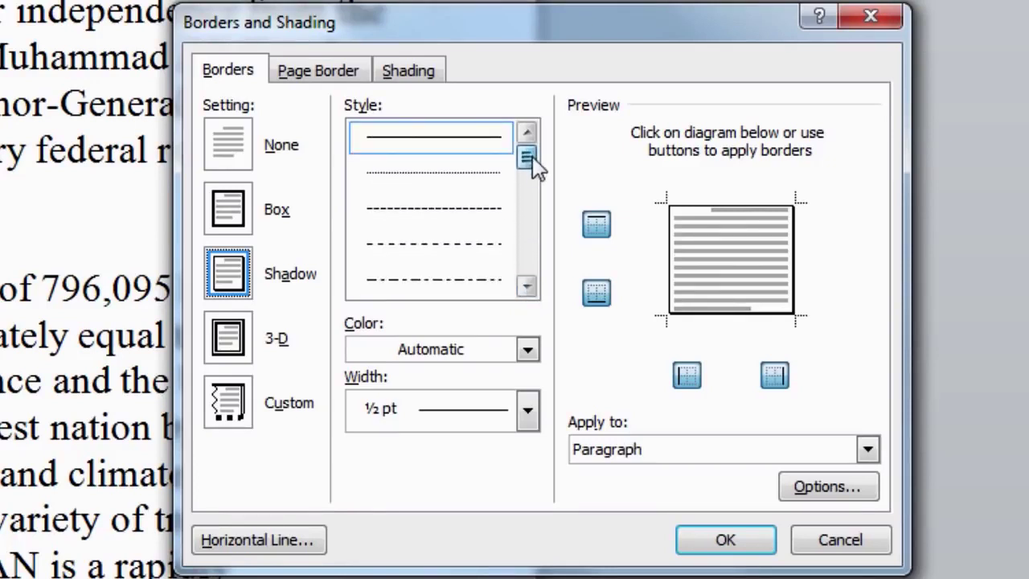
{"action": "left_click", "coordinate": [480, 244]}
{"action": "left_click", "coordinate": [468, 143]}
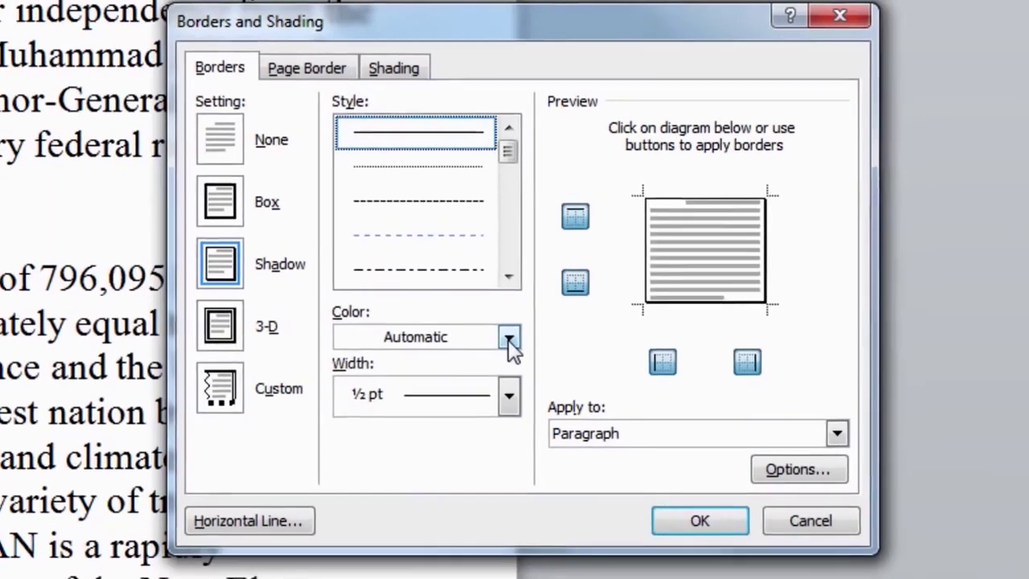
Make the shadow border blue and 3 pt wide, then apply it to the paragraph
{"action": "left_click", "coordinate": [525, 351]}
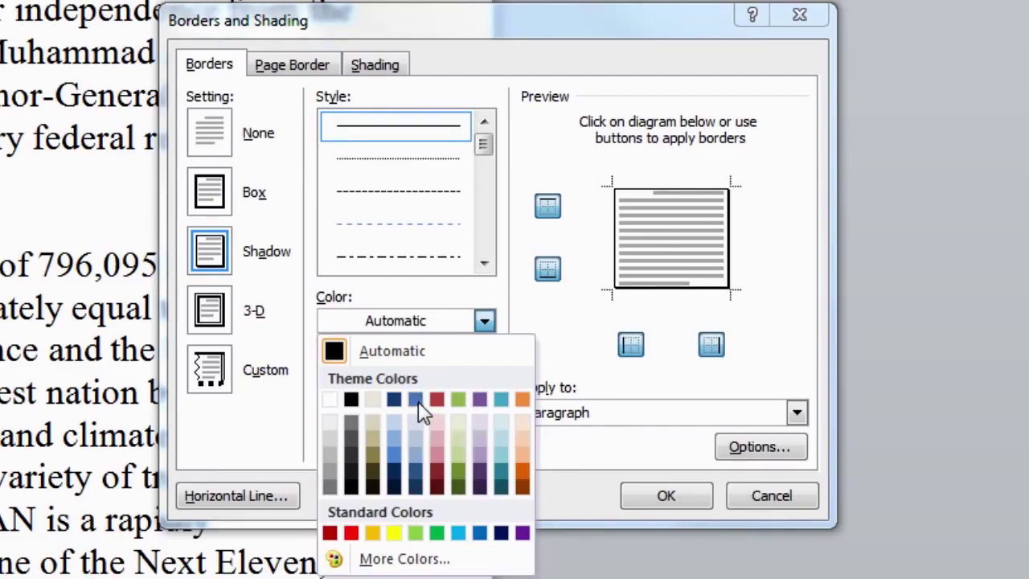
{"action": "left_click", "coordinate": [402, 466]}
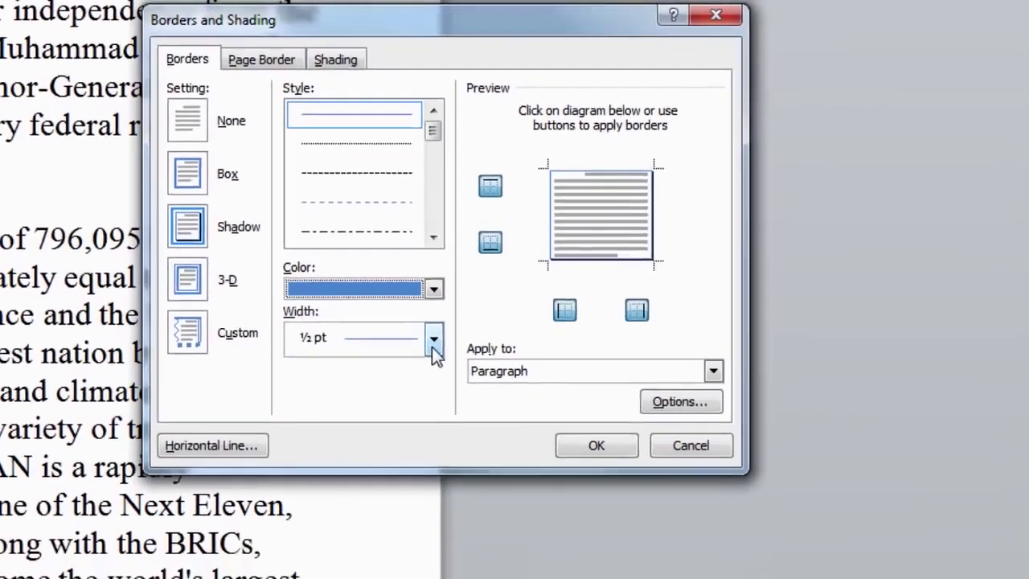
{"action": "left_click", "coordinate": [484, 377]}
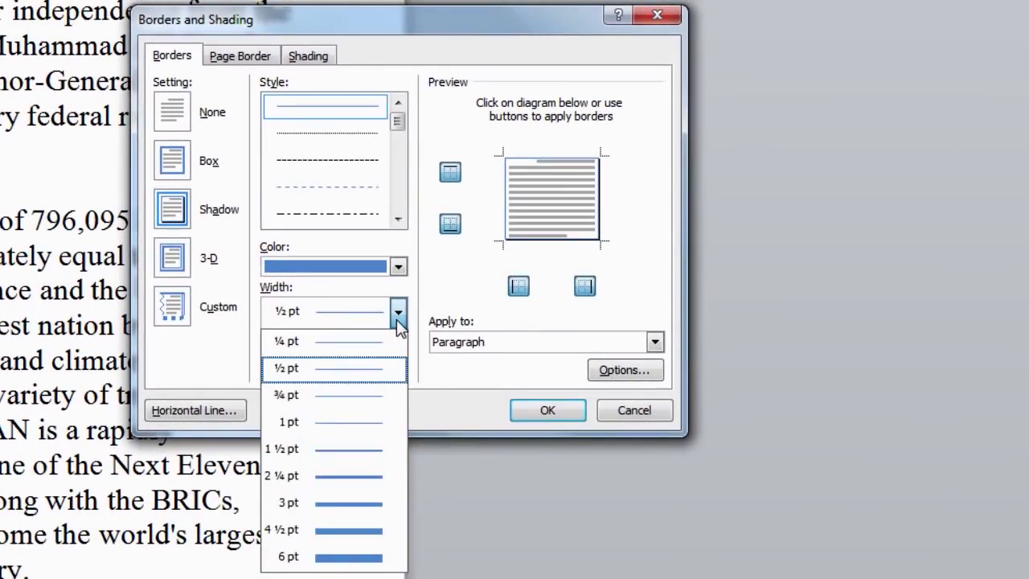
{"action": "key", "text": "Up"}
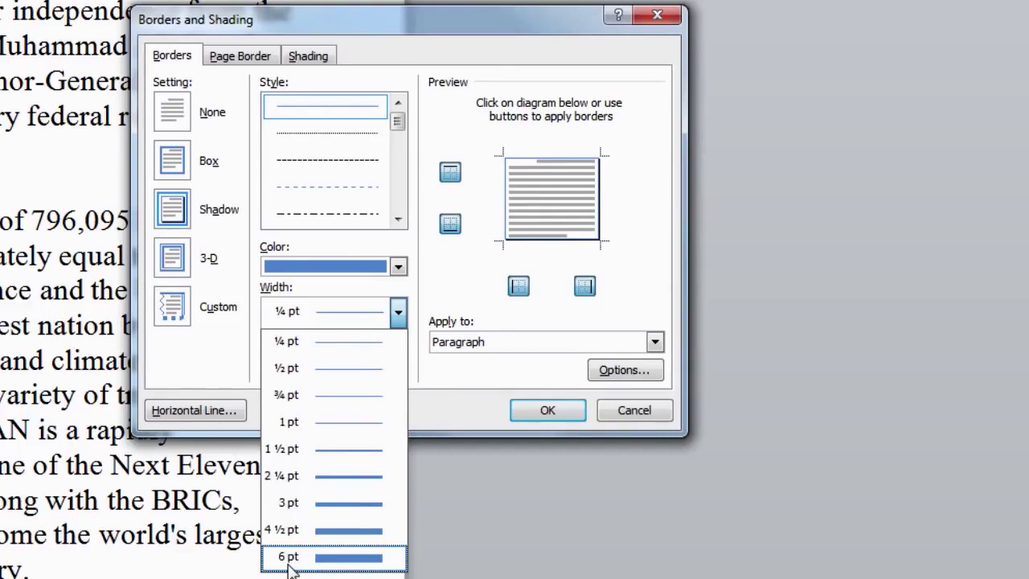
{"action": "left_click", "coordinate": [293, 503]}
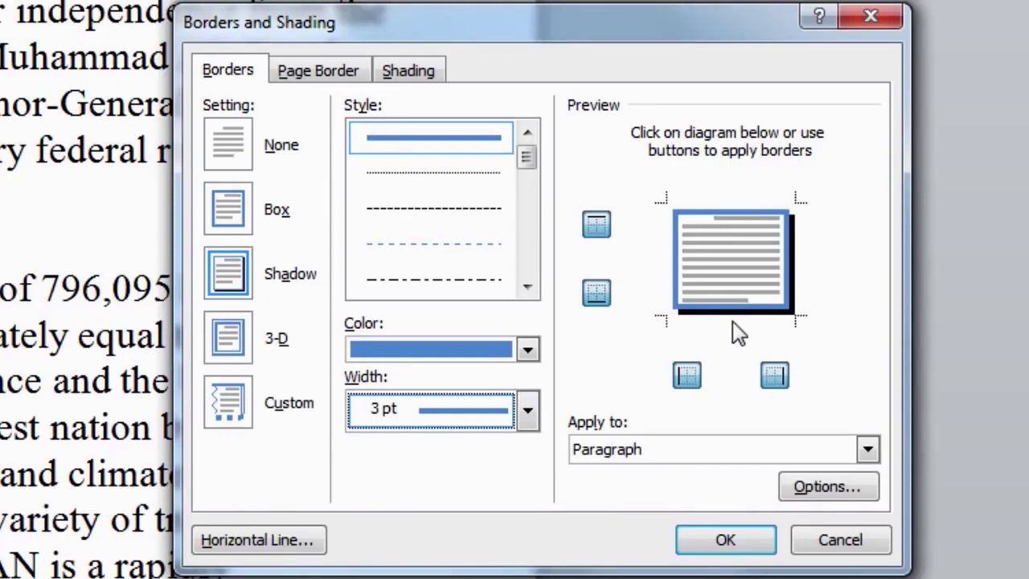
{"action": "left_click", "coordinate": [727, 541]}
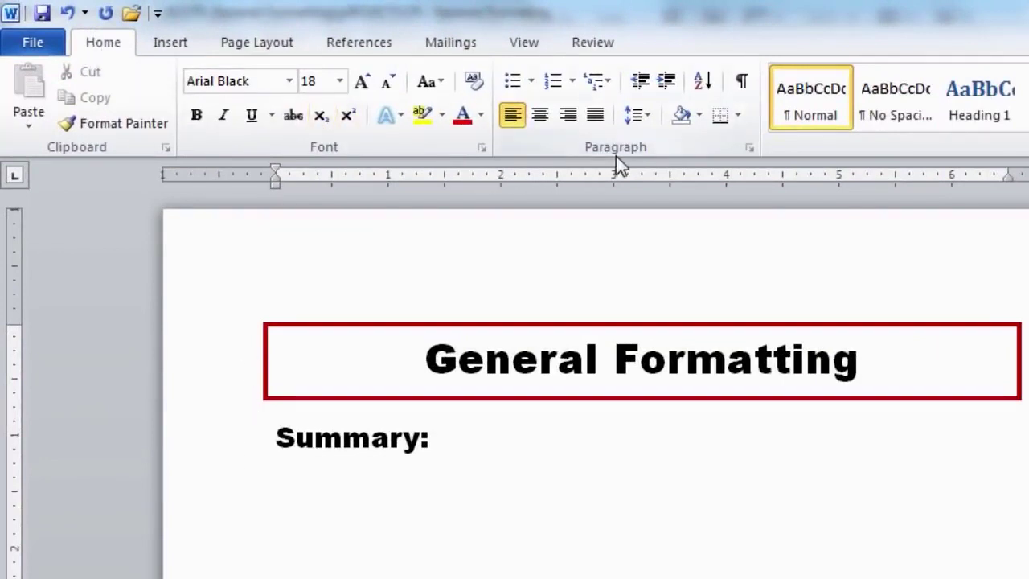
Turn the bold 'Summary:' line into a bulleted list item
{"action": "left_click", "coordinate": [519, 86]}
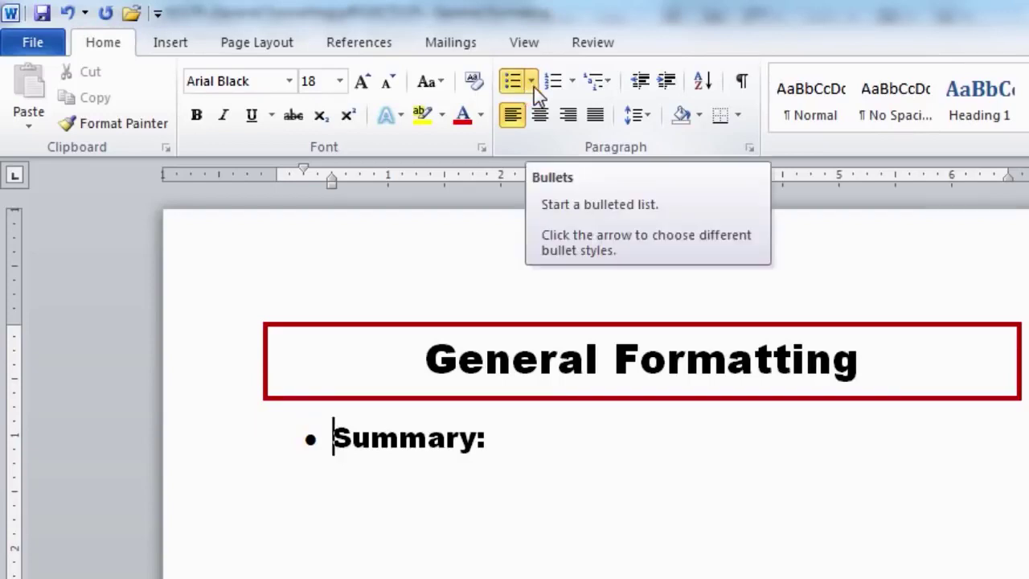
Switch to diamond bullets, extend the item to 'Summary of CPL:', and begin a 'Word Proces' bullet
{"action": "left_click", "coordinate": [532, 81]}
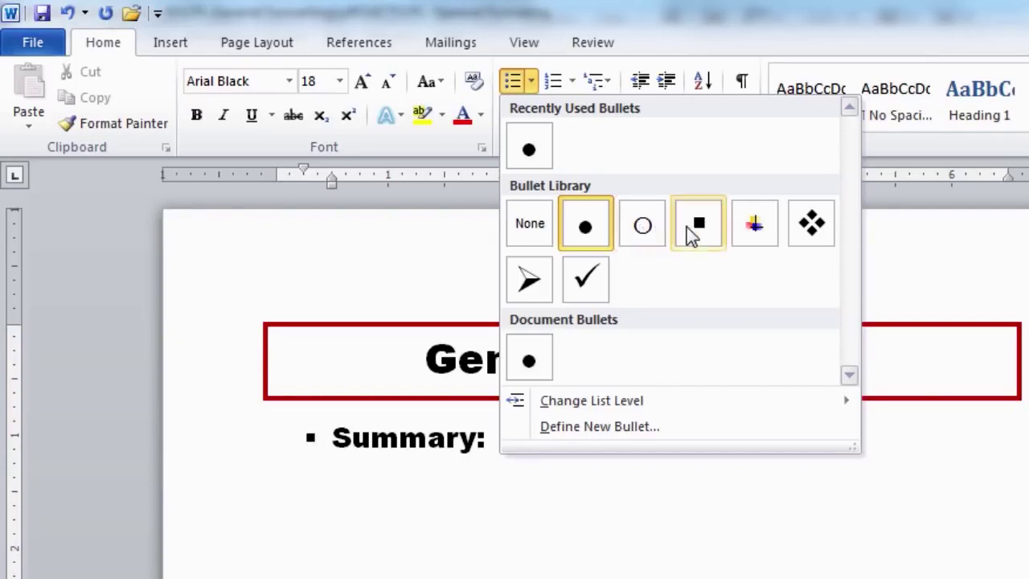
{"action": "left_click", "coordinate": [814, 230]}
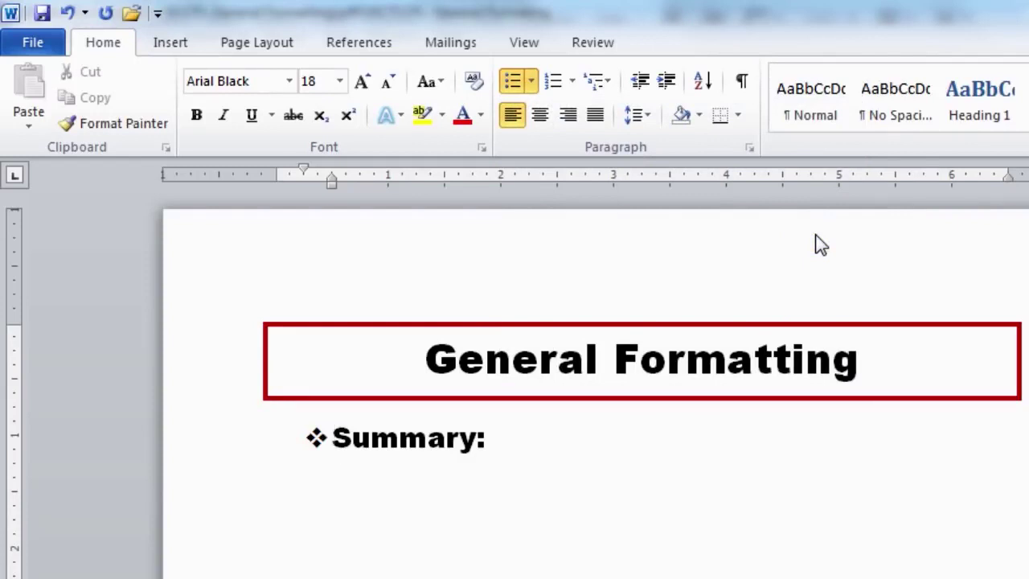
{"action": "type", "text": "of CPL"}
{"action": "key", "text": "End"}
{"action": "key", "text": "Return"}
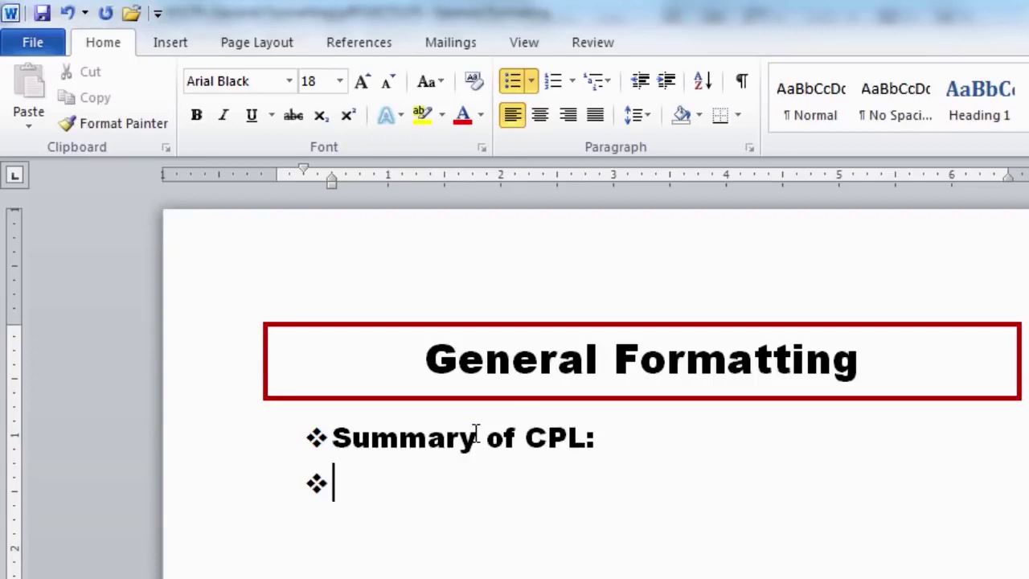
{"action": "type", "text": "W"}
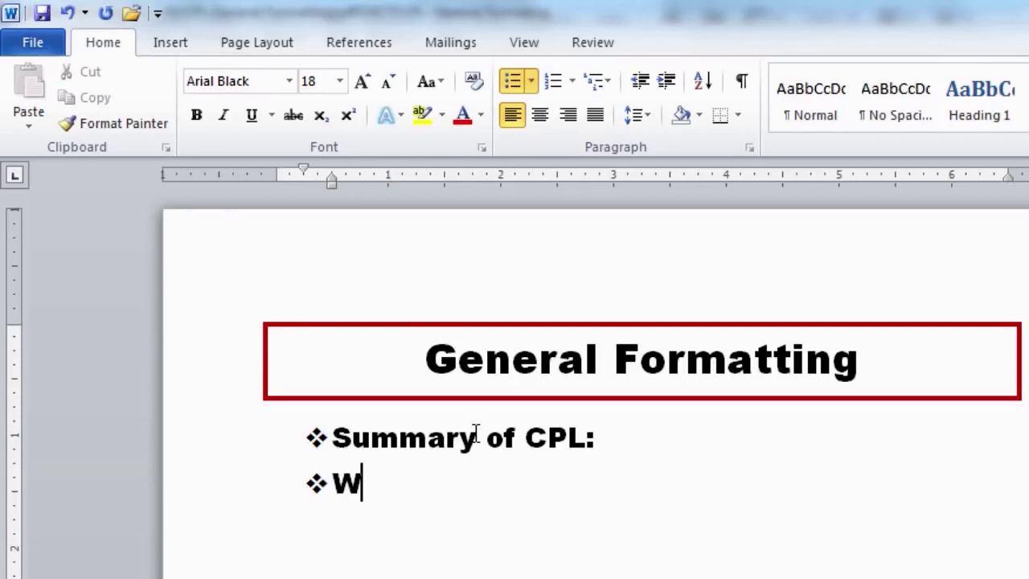
{"action": "type", "text": "ord Proces"}
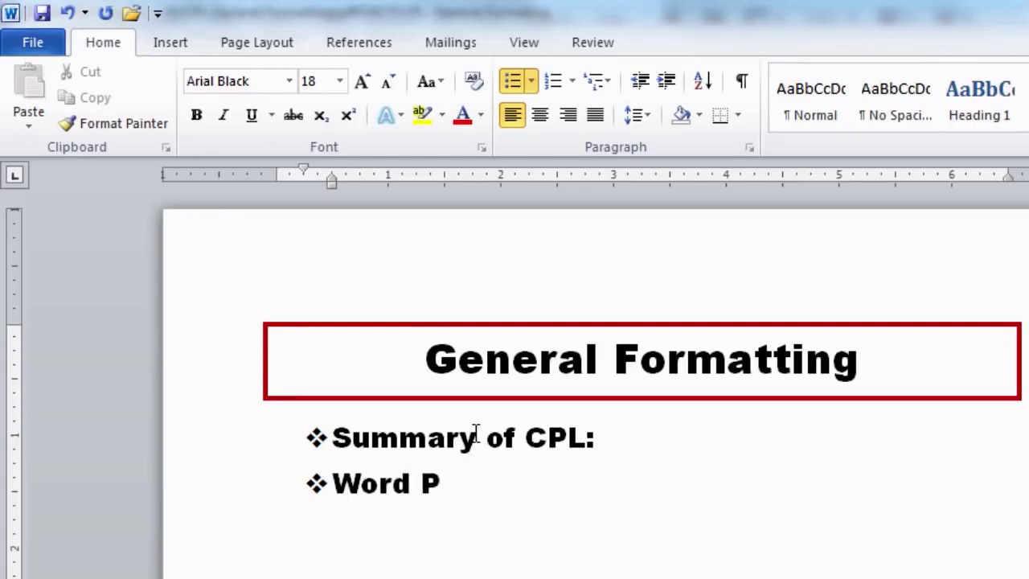
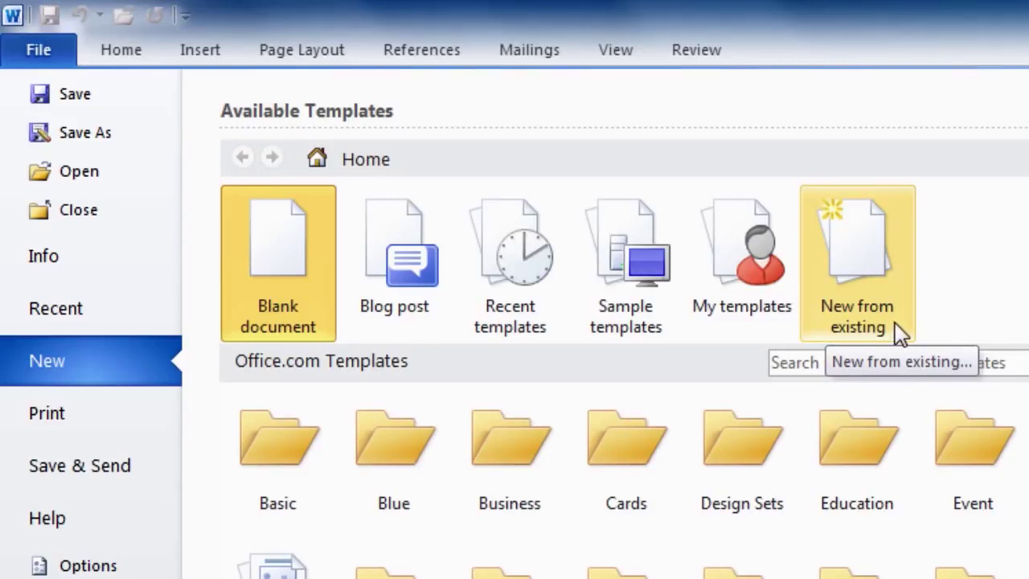
{"action": "left_click", "coordinate": [641, 315]}
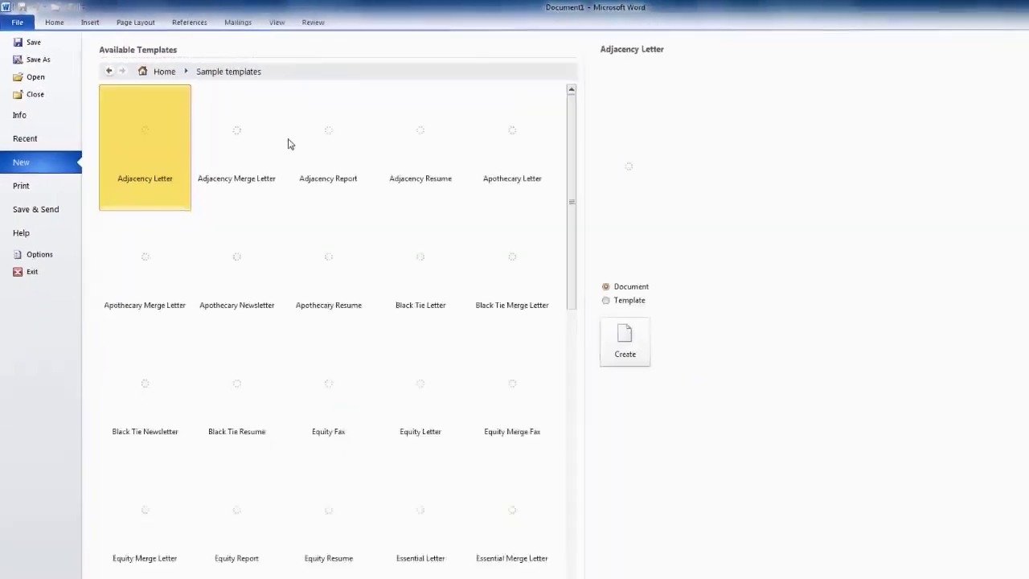
{"action": "scroll", "coordinate": [250, 124], "scroll_direction": "down", "scroll_amount": 3}
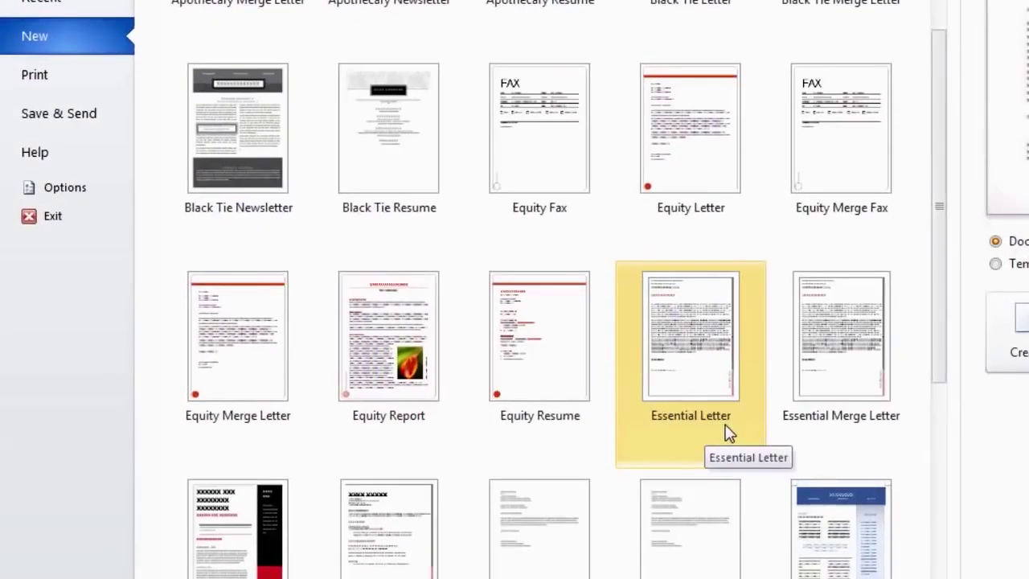
{"action": "scroll", "coordinate": [555, 517], "scroll_direction": "down", "scroll_amount": 3}
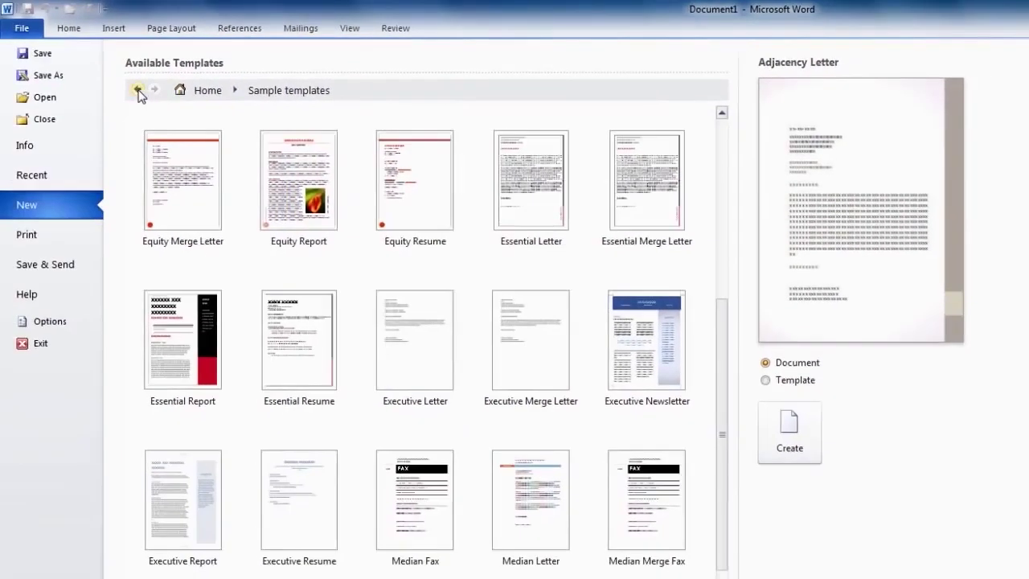
{"action": "left_click", "coordinate": [138, 90]}
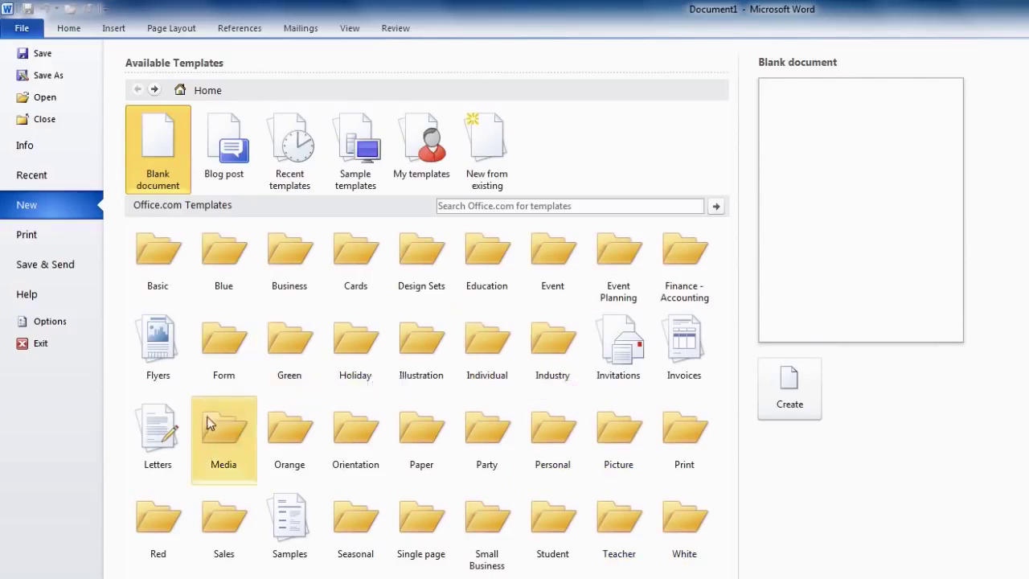
{"action": "left_click", "coordinate": [165, 458]}
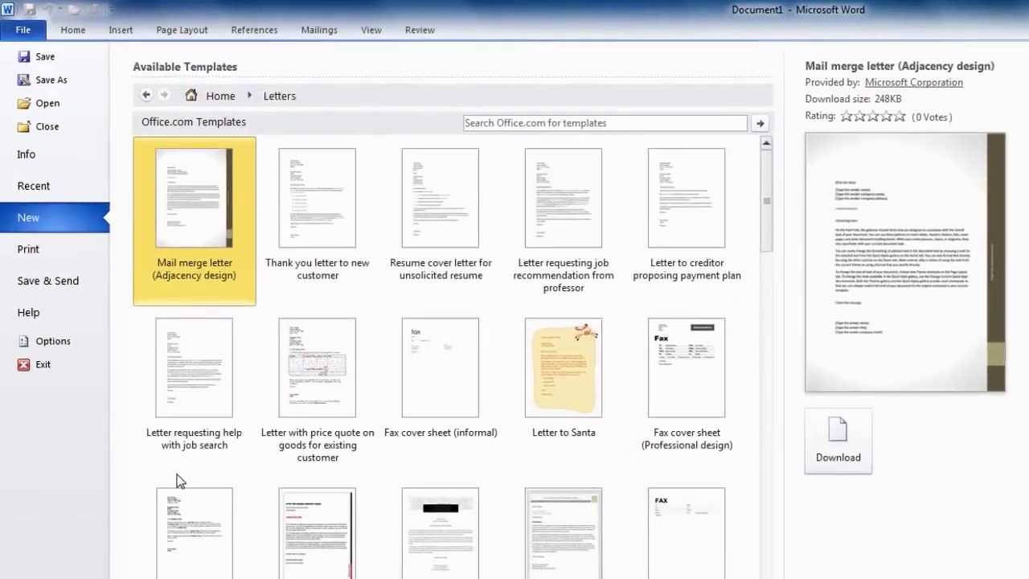
{"action": "left_click_drag", "start_coordinate": [769, 252], "coordinate": [768, 335]}
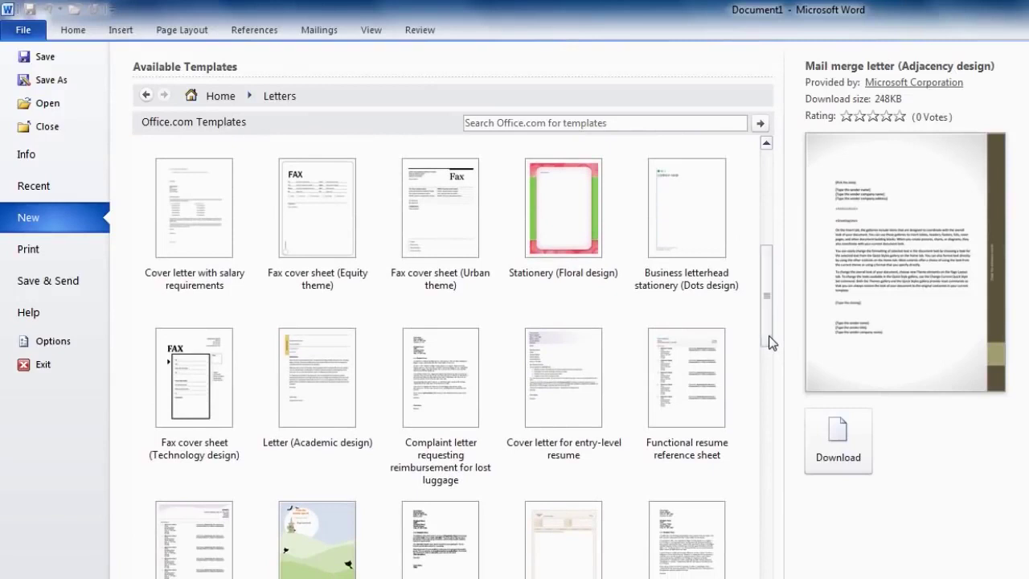
{"action": "left_click", "coordinate": [338, 402]}
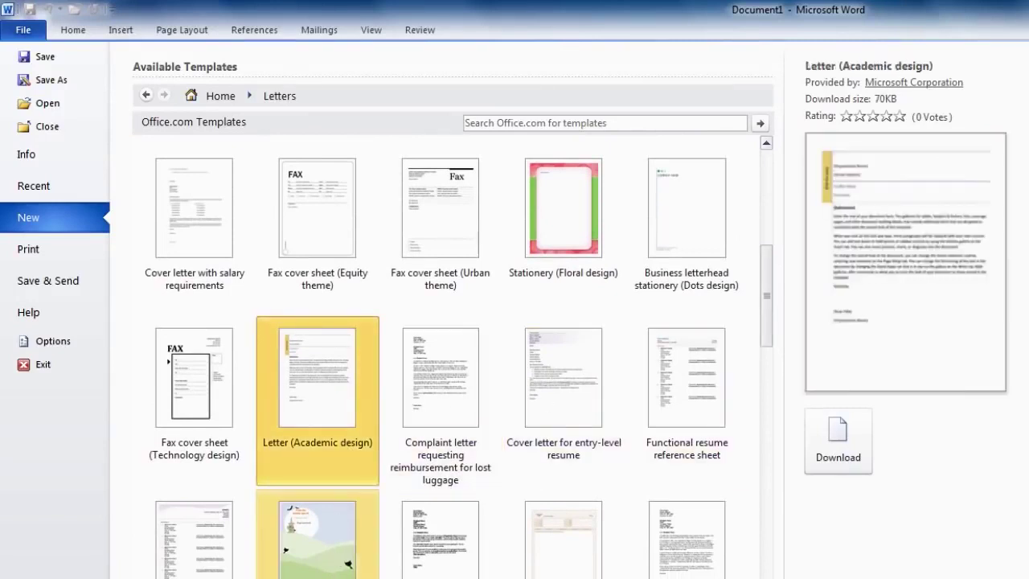
{"action": "scroll", "coordinate": [337, 524], "scroll_direction": "down", "scroll_amount": 5}
{"action": "left_click", "coordinate": [332, 518]}
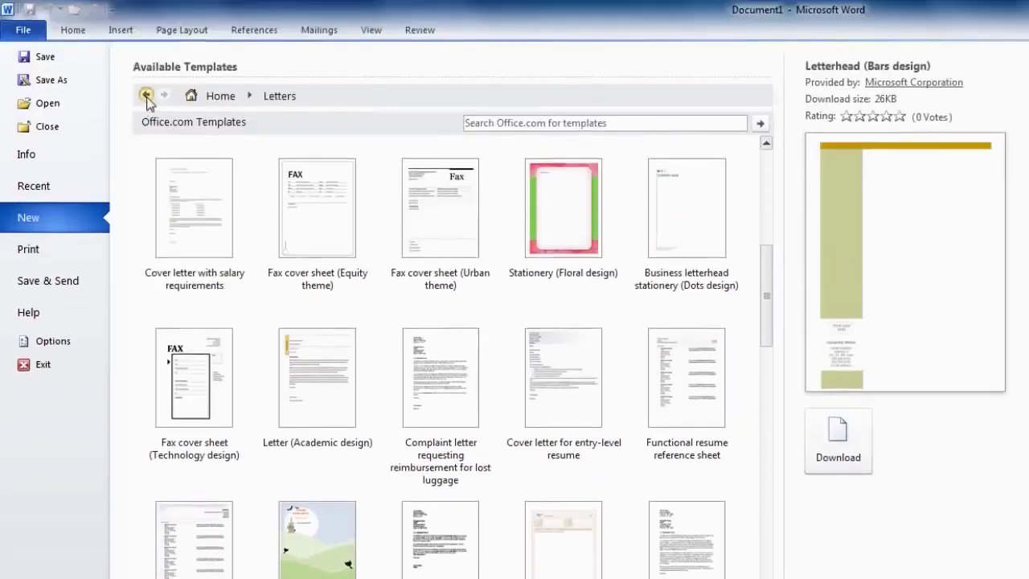
{"action": "left_click", "coordinate": [145, 95]}
{"action": "left_click", "coordinate": [400, 299]}
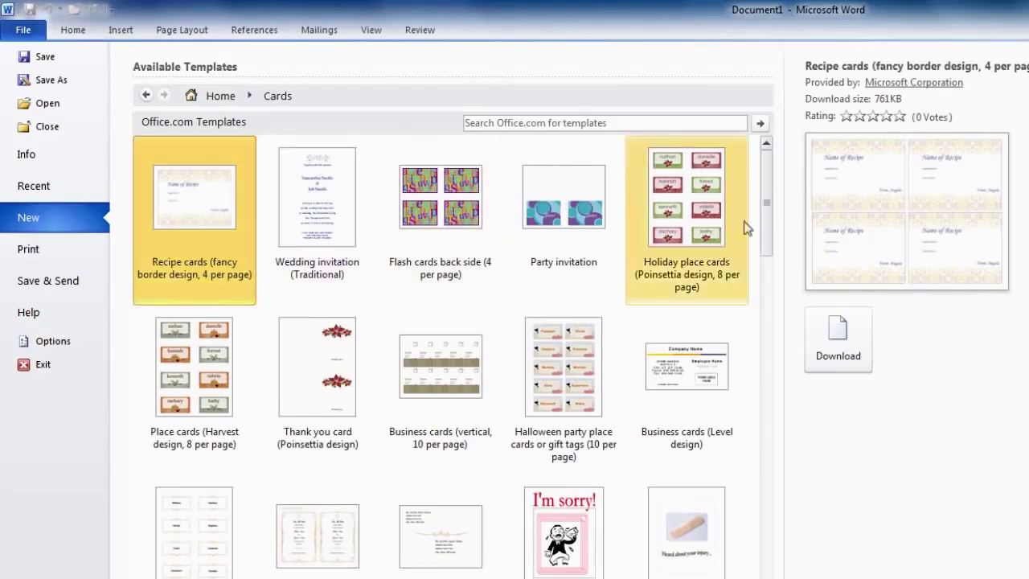
{"action": "left_click_drag", "start_coordinate": [769, 227], "coordinate": [769, 245]}
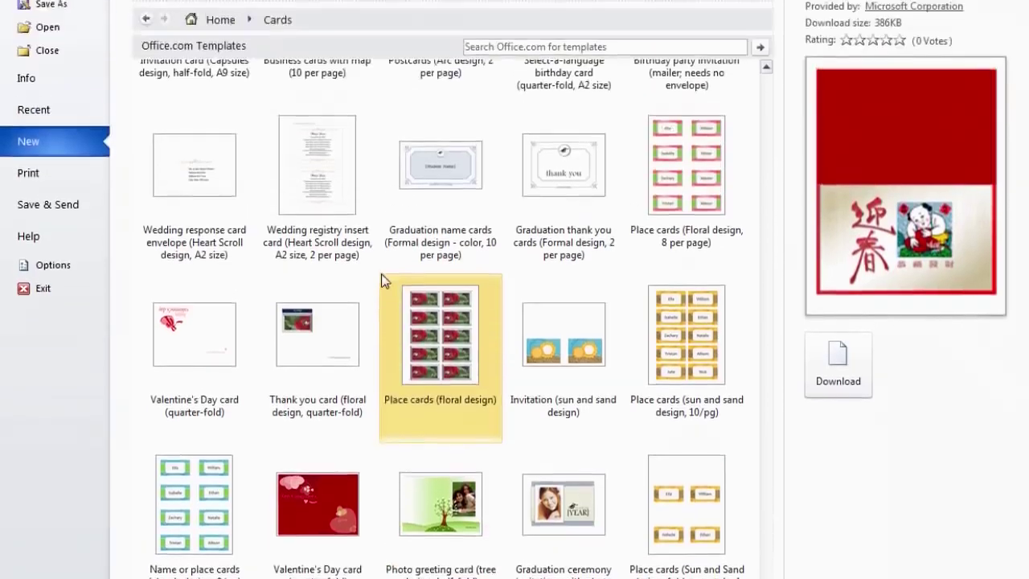
{"action": "left_click", "coordinate": [144, 19]}
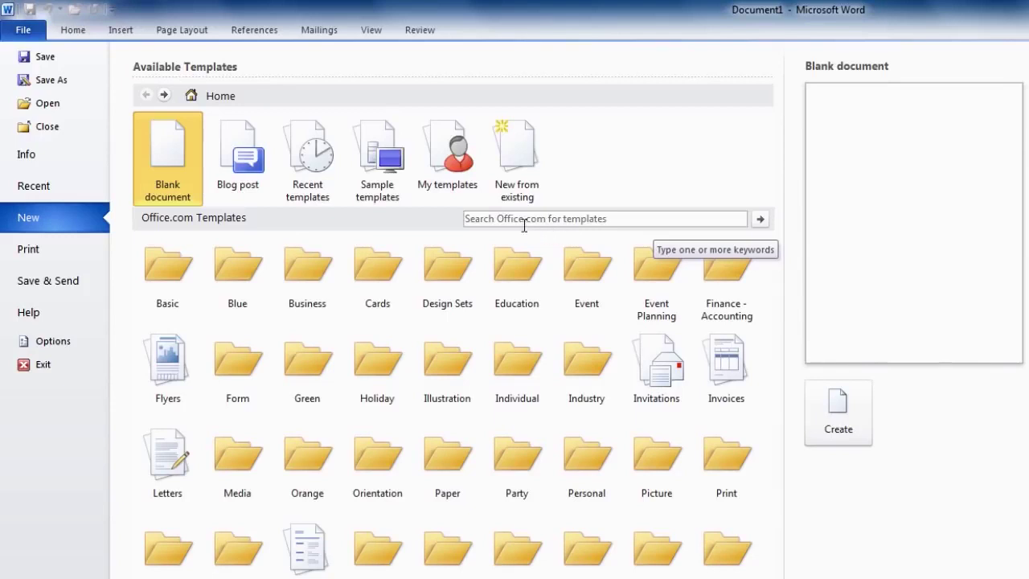
{"action": "left_click", "coordinate": [485, 219]}
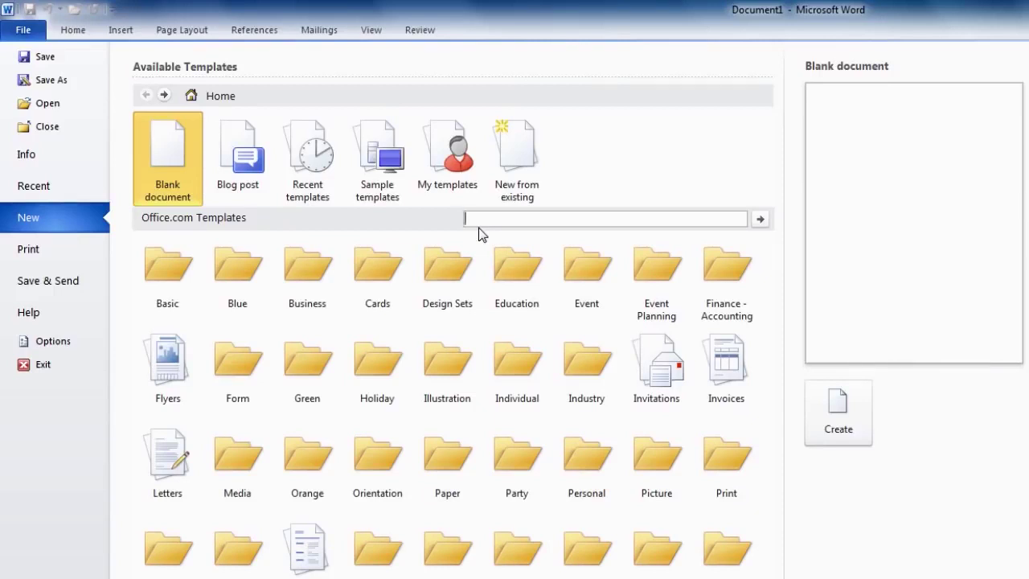
Search Office.com templates for 'memo' and create a document from Memo (Professional design)
{"action": "type", "text": "memo"}
{"action": "left_click", "coordinate": [759, 222]}
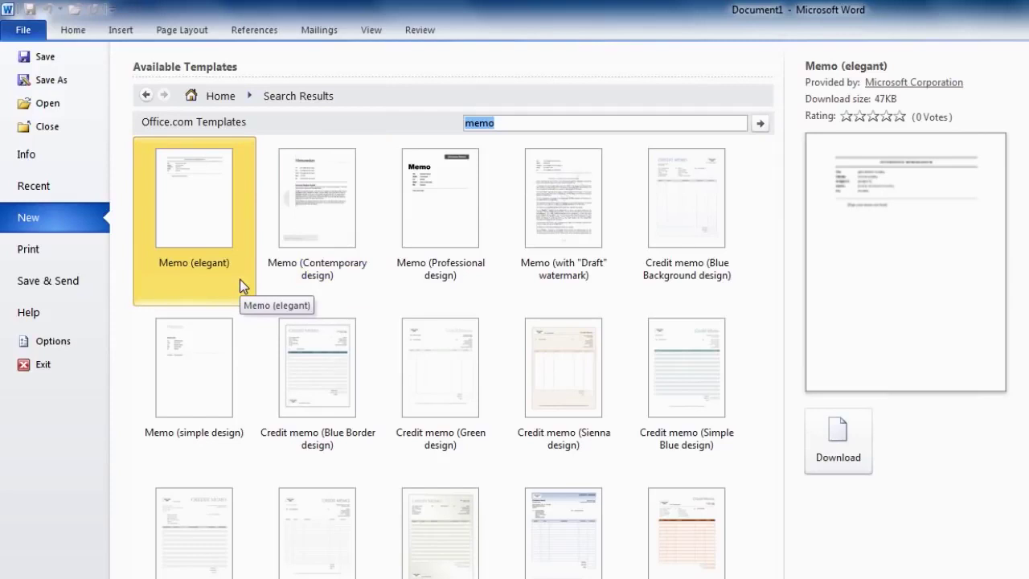
{"action": "left_click", "coordinate": [329, 278]}
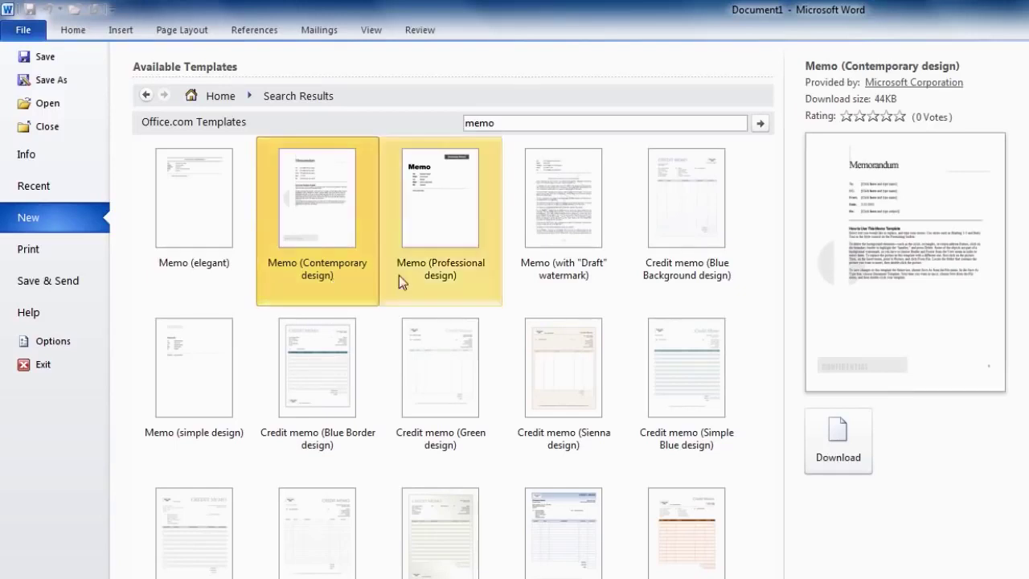
{"action": "double_click", "coordinate": [445, 275]}
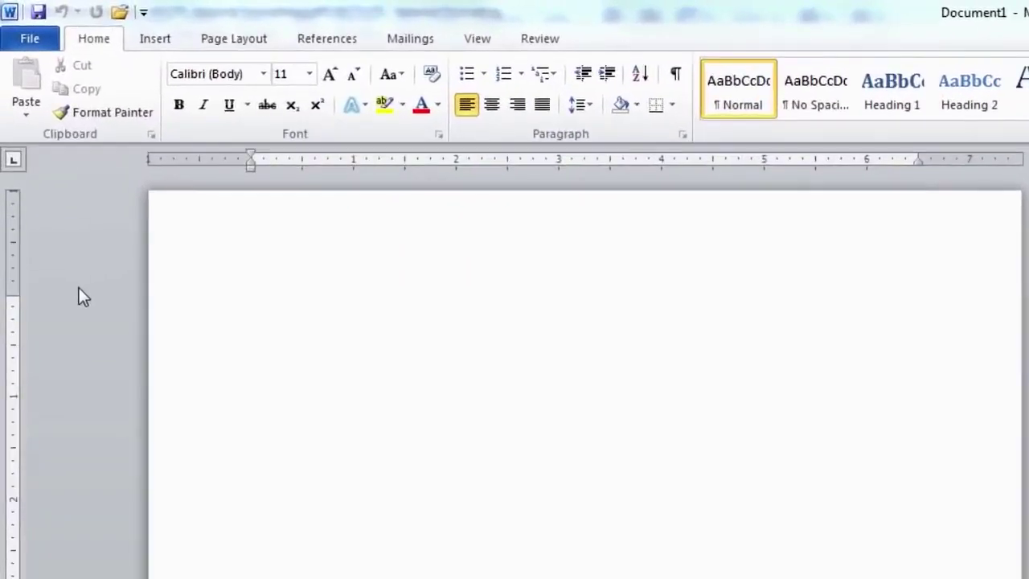
Choose the Executive Letter sample template and set it to create a Template, not a document
{"action": "left_click", "coordinate": [40, 45]}
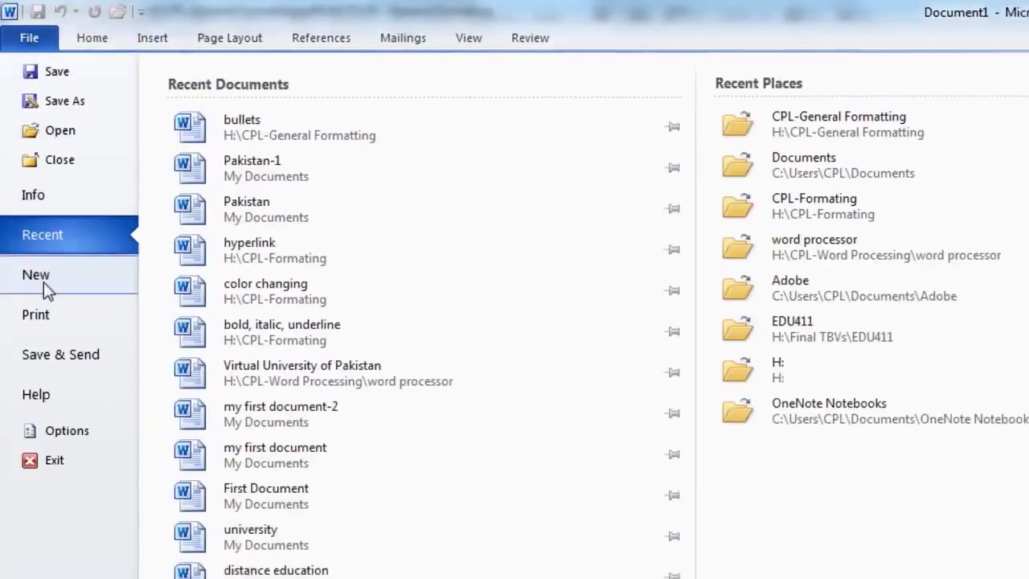
{"action": "left_click", "coordinate": [34, 280]}
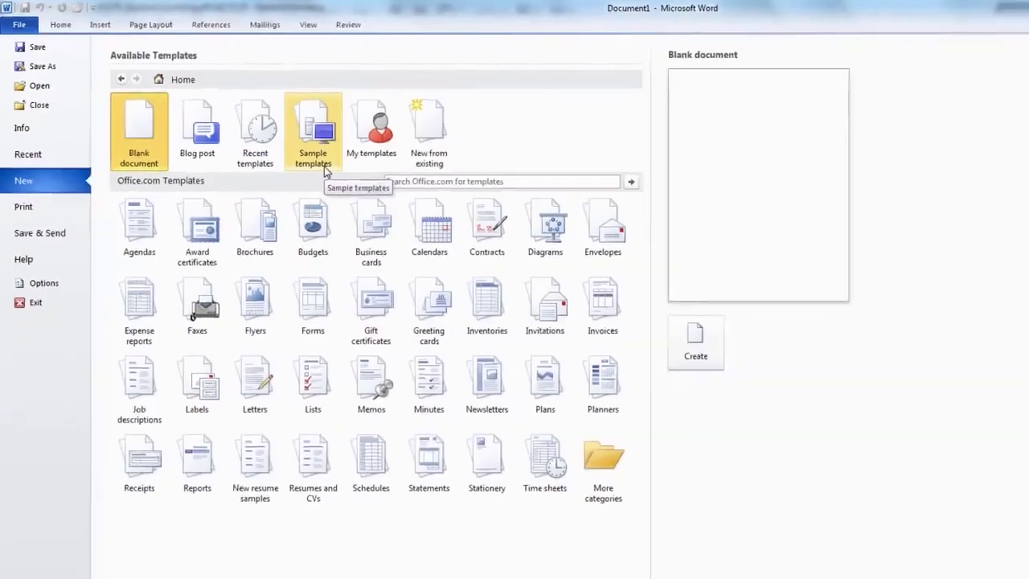
{"action": "left_click", "coordinate": [366, 191]}
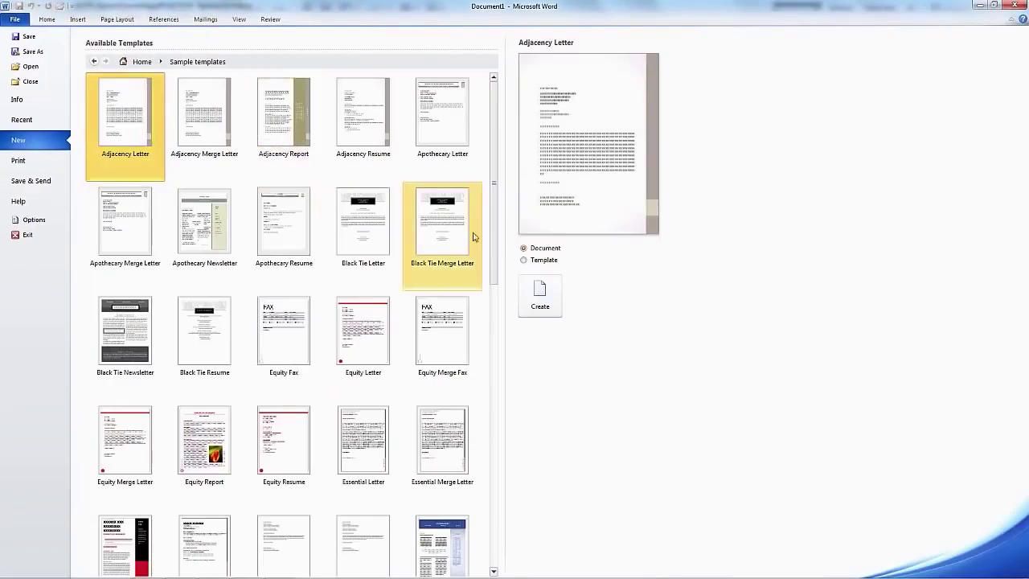
{"action": "left_click_drag", "start_coordinate": [494, 257], "coordinate": [494, 298]}
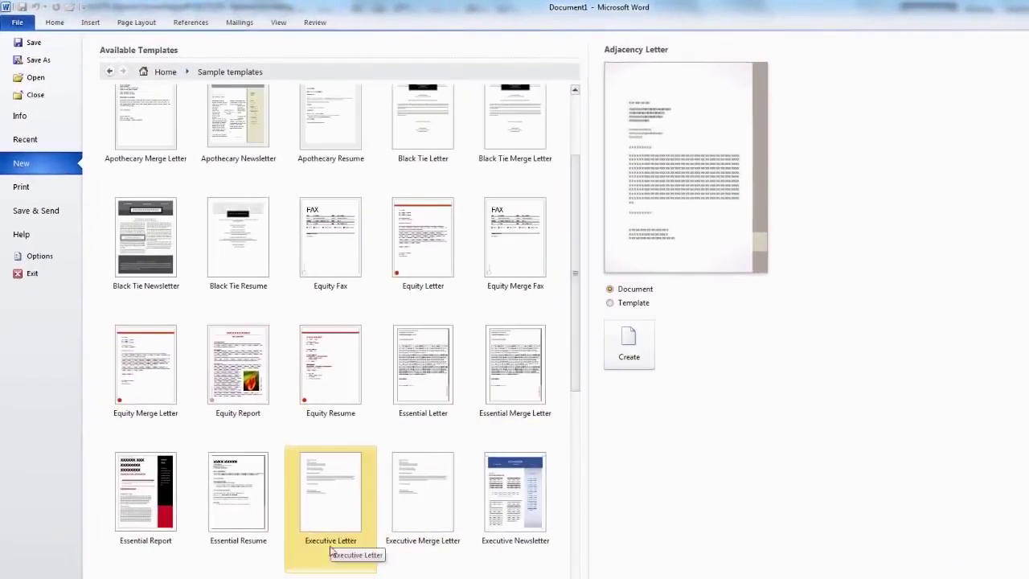
{"action": "left_click", "coordinate": [330, 550]}
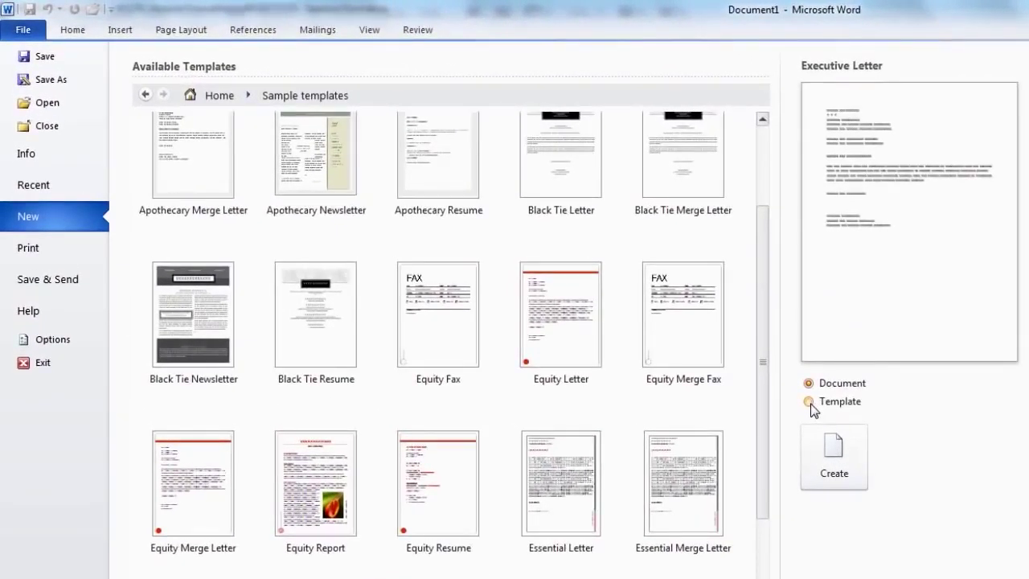
{"action": "left_click", "coordinate": [809, 402]}
Create the new template from Executive Letter and select its [Pick the date] placeholder
{"action": "left_click", "coordinate": [833, 484]}
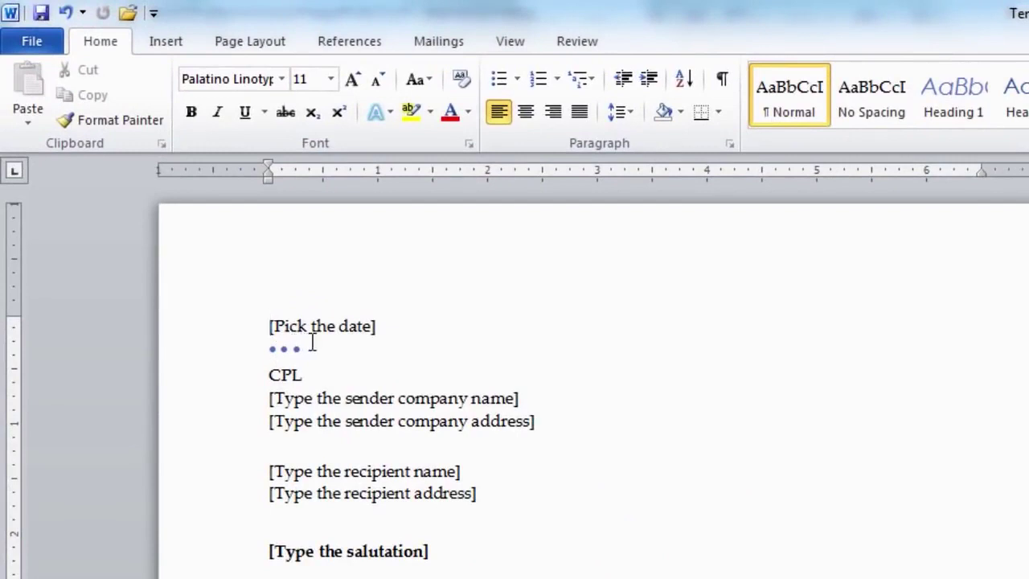
{"action": "left_click", "coordinate": [303, 324]}
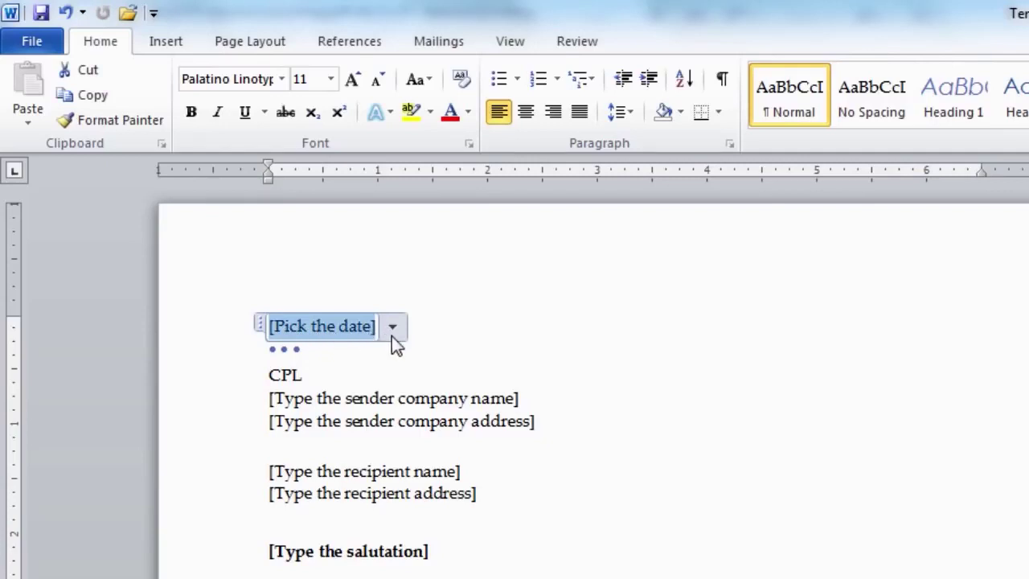
Pick January 14, 2015 from the date control's calendar
{"action": "left_click", "coordinate": [393, 328]}
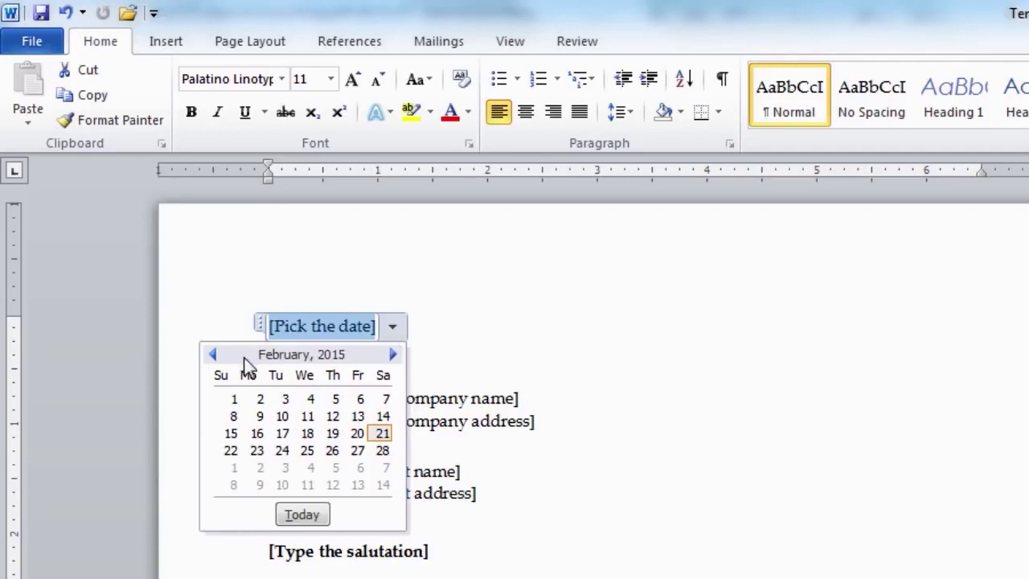
{"action": "left_click", "coordinate": [211, 356]}
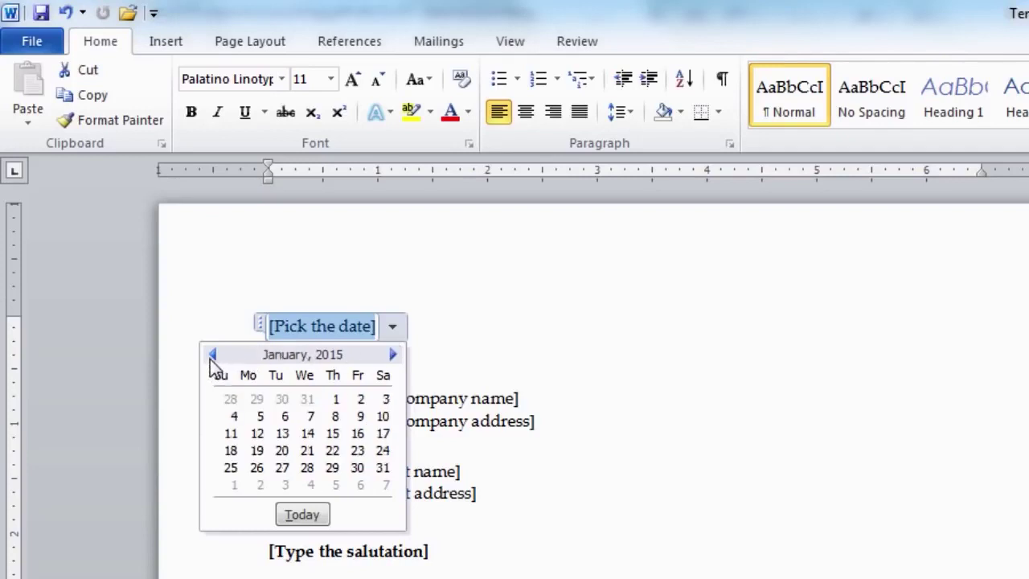
{"action": "left_click", "coordinate": [308, 434]}
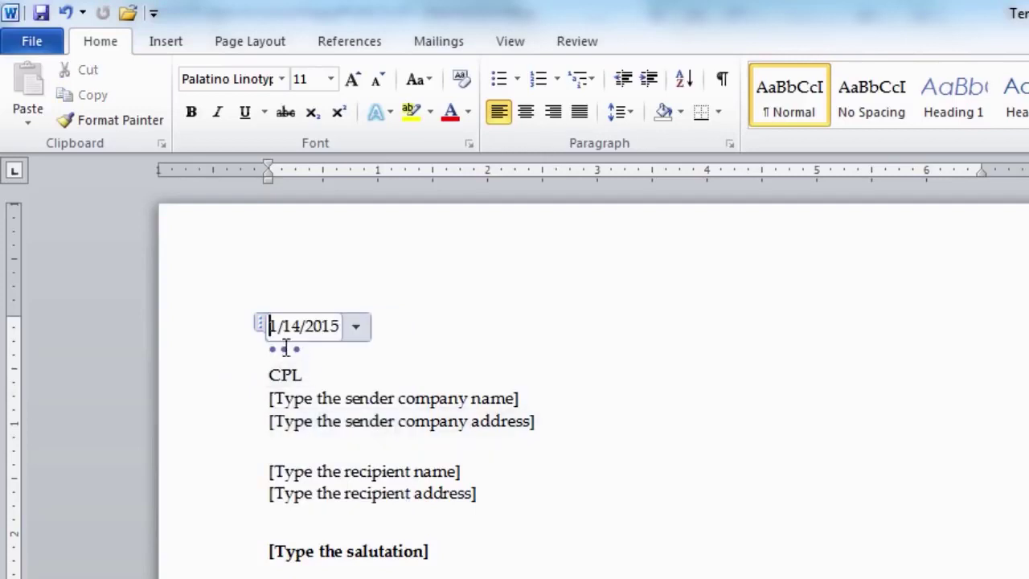
Fill in the sender's name, 'Virtual University' and the sender's street address and city on separate lines
{"action": "left_click", "coordinate": [344, 400]}
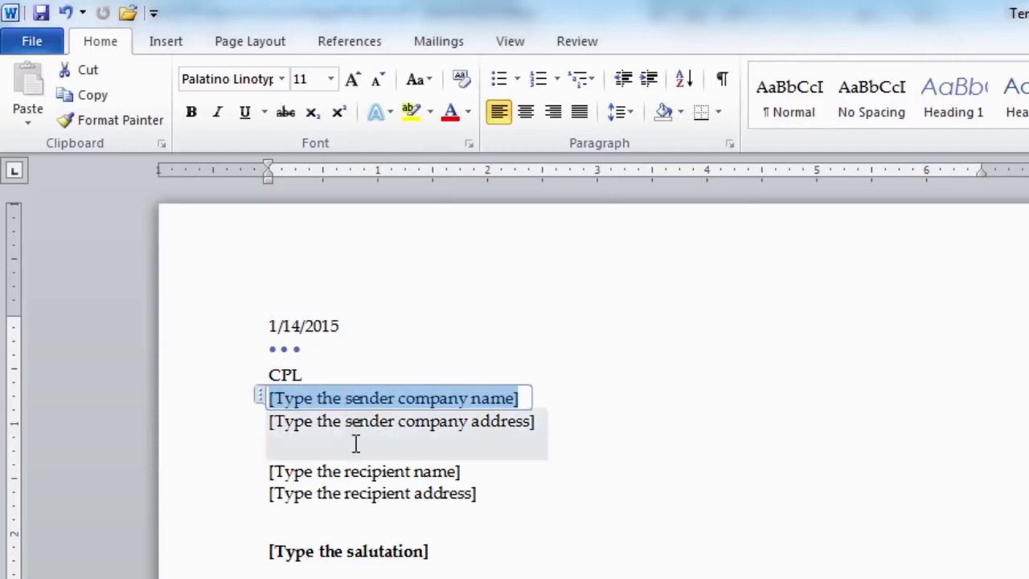
{"action": "left_click", "coordinate": [277, 420]}
{"action": "type", "text": "Virtual University"}
{"action": "key", "text": "Return"}
{"action": "type", "text": "M.A Jinnah Campus, Defence Road, Off Raiwind Road,"}
{"action": "key", "text": "Return"}
{"action": "type", "text": "Lahore."}
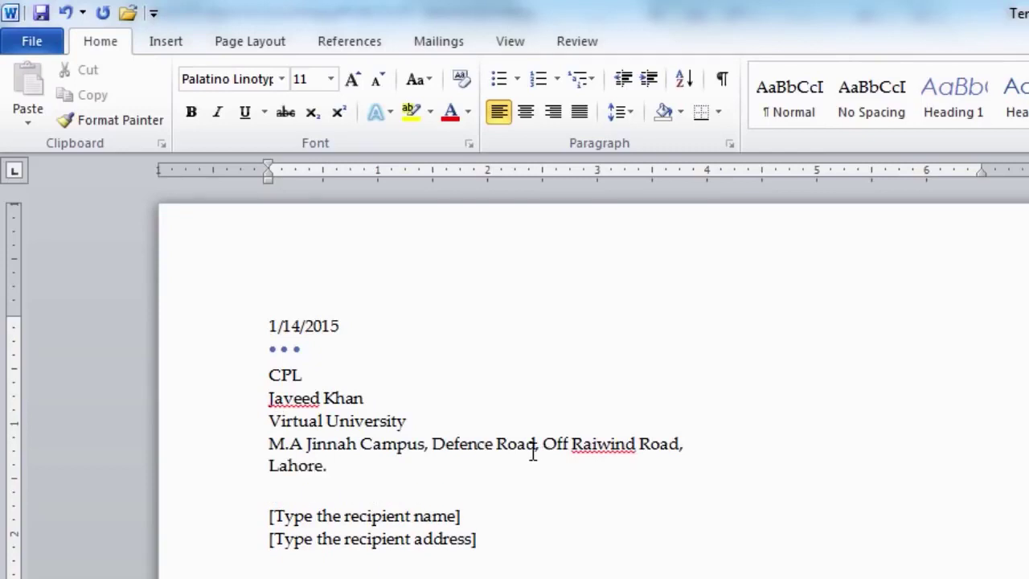
Enter the recipient's name and two-line address, and the salutation 'Dear Sir,'
{"action": "left_click", "coordinate": [314, 515]}
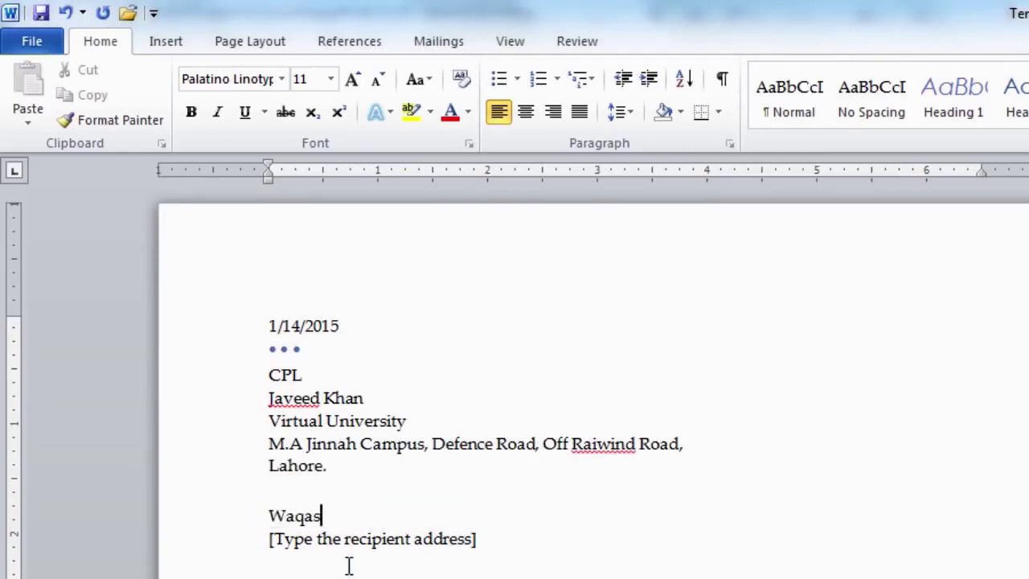
{"action": "key", "text": "Down"}
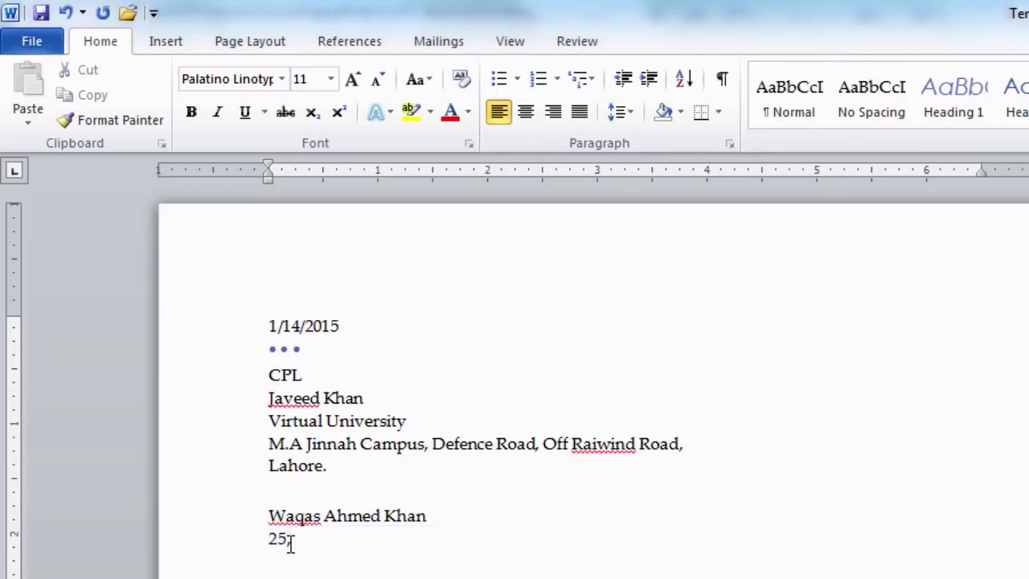
{"action": "key", "text": "Return"}
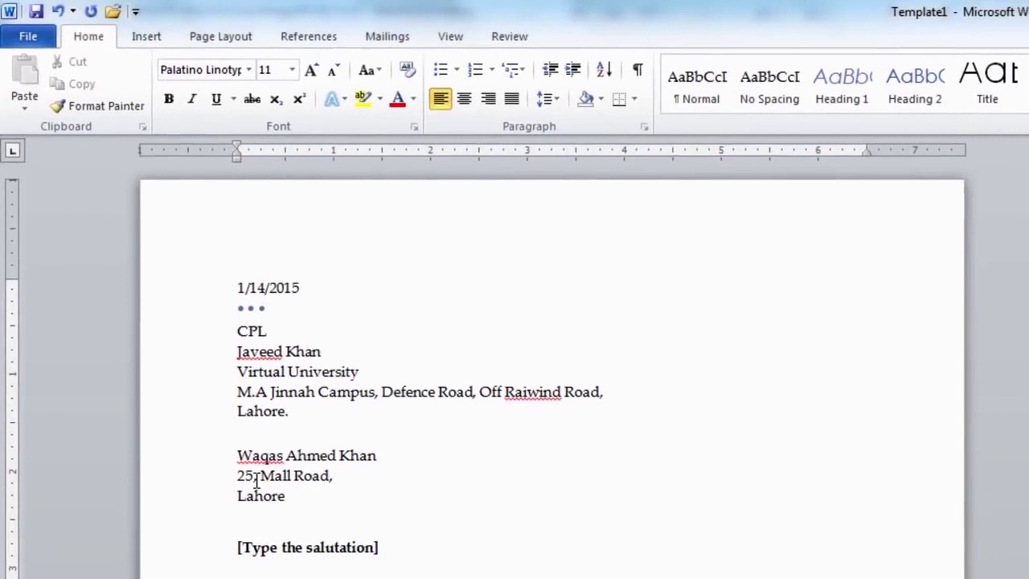
{"action": "left_click", "coordinate": [249, 555]}
{"action": "type", "text": "Dear Sir,"}
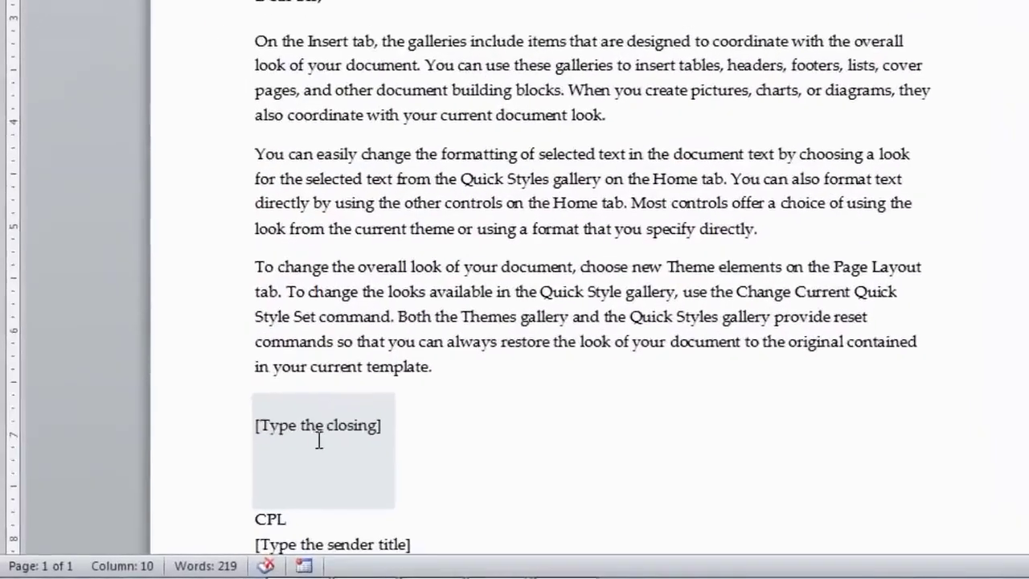
Fill in the closing 'Yours Sincerely' and the sender title 'Project Manager'
{"action": "left_click", "coordinate": [350, 412]}
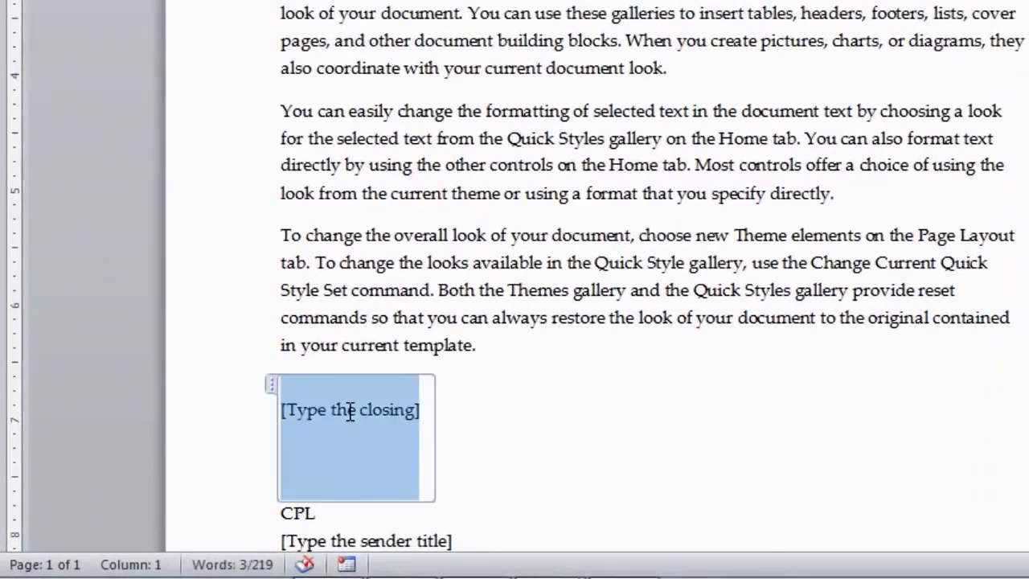
{"action": "type", "text": "Yours Sincerely"}
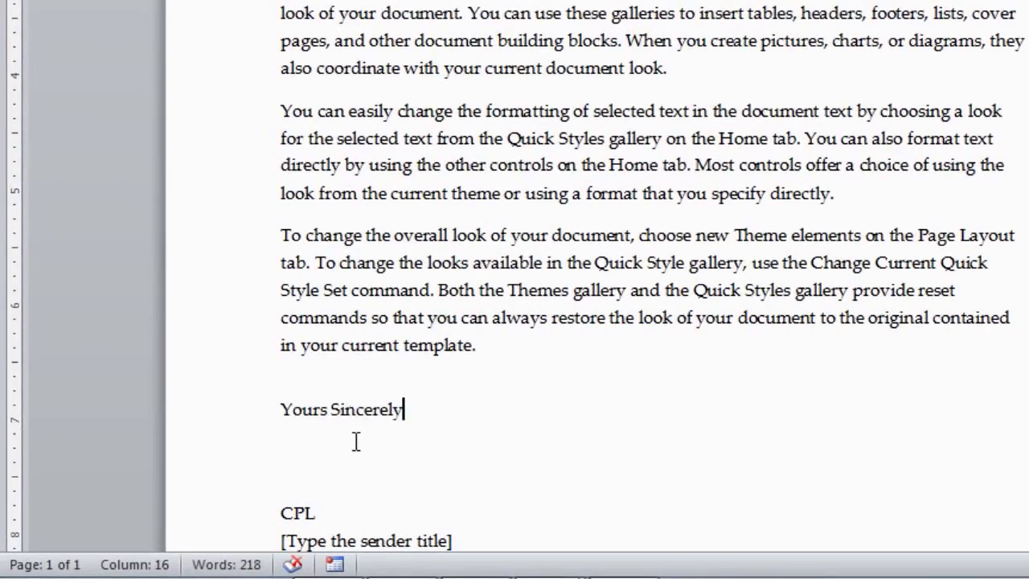
{"action": "scroll", "coordinate": [356, 440], "scroll_direction": "down", "scroll_amount": 2}
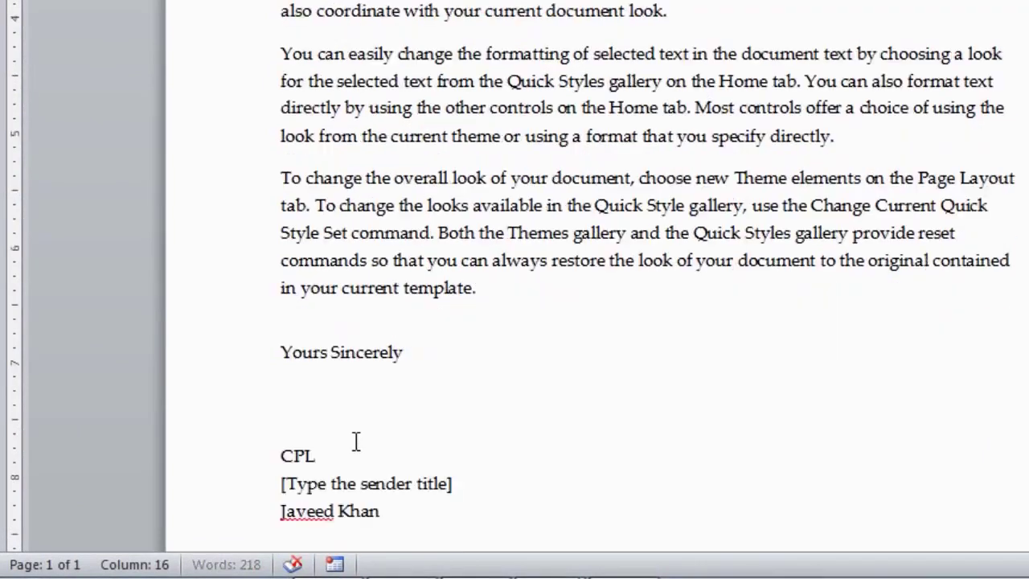
{"action": "left_click", "coordinate": [306, 425]}
{"action": "type", "text": "Project Ma"}
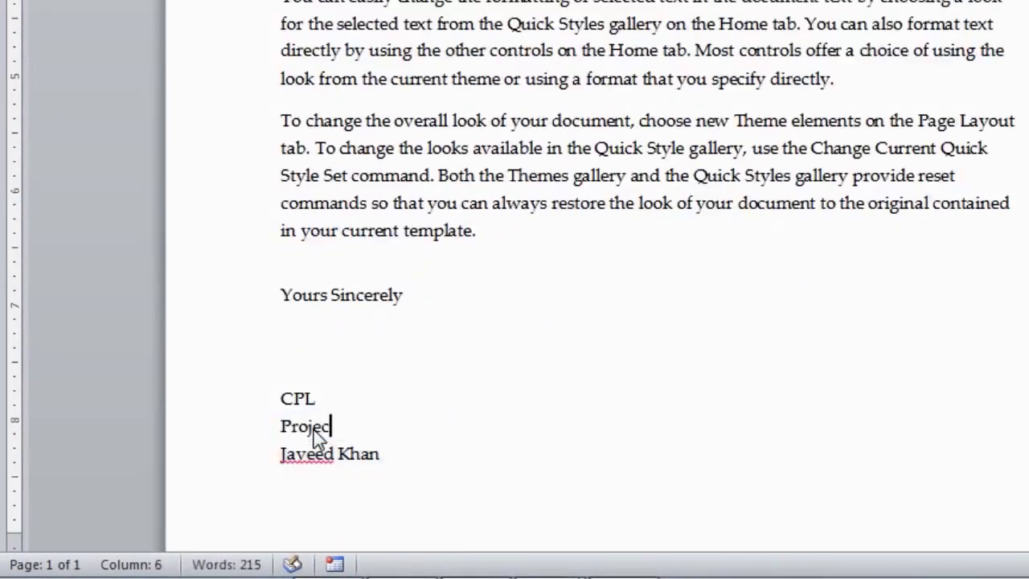
{"action": "type", "text": "nager"}
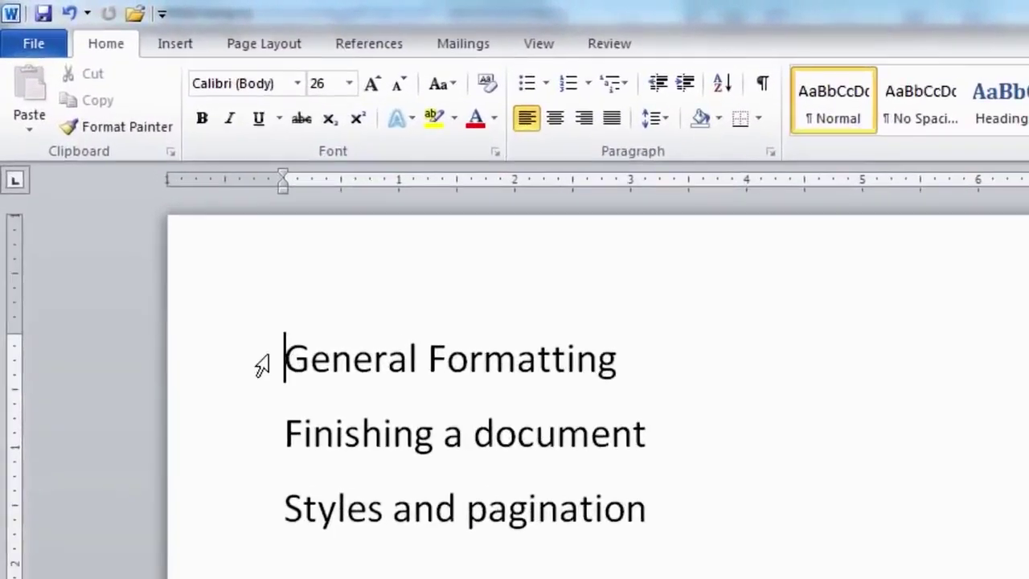
Make the 'General Formatting' line bold, underlined and 36 point
{"action": "left_click_drag", "start_coordinate": [286, 356], "coordinate": [547, 376]}
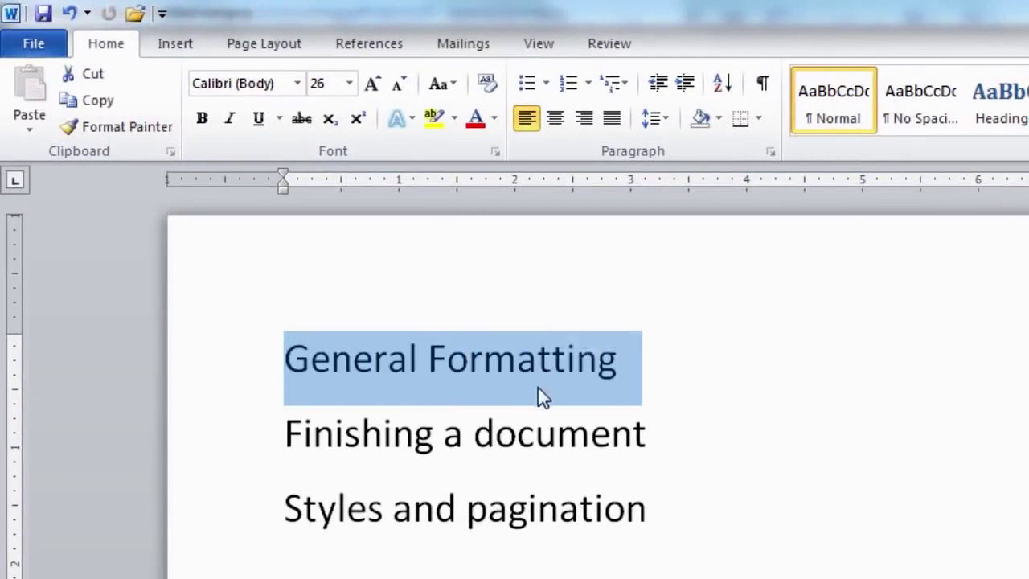
{"action": "left_click", "coordinate": [208, 125]}
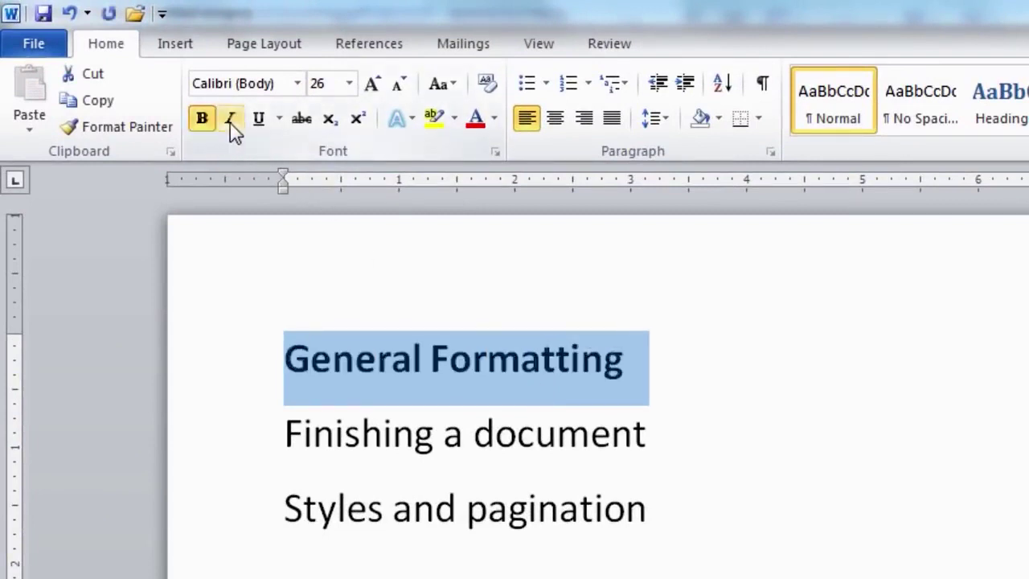
{"action": "left_click", "coordinate": [258, 127]}
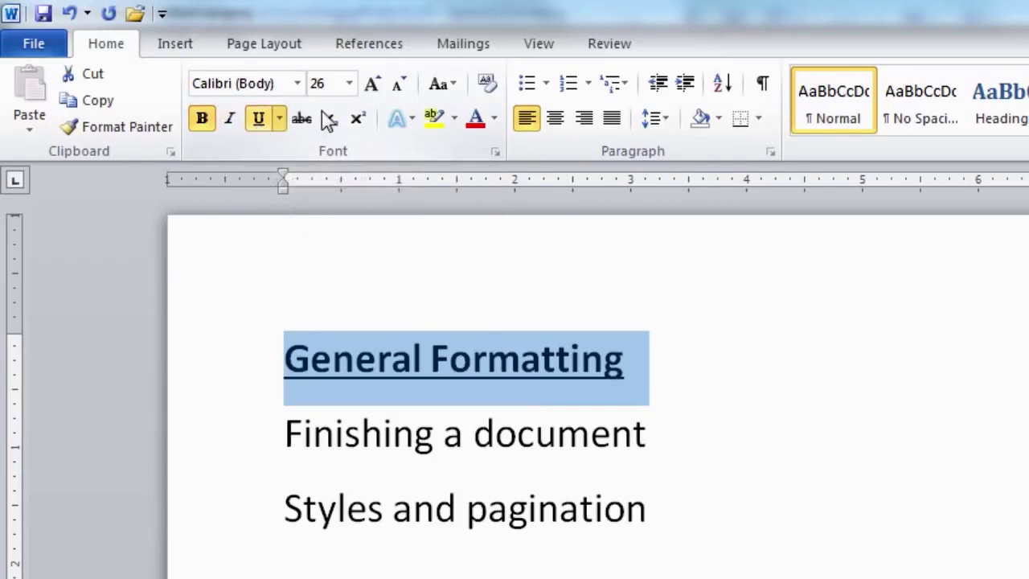
{"action": "left_click", "coordinate": [348, 84]}
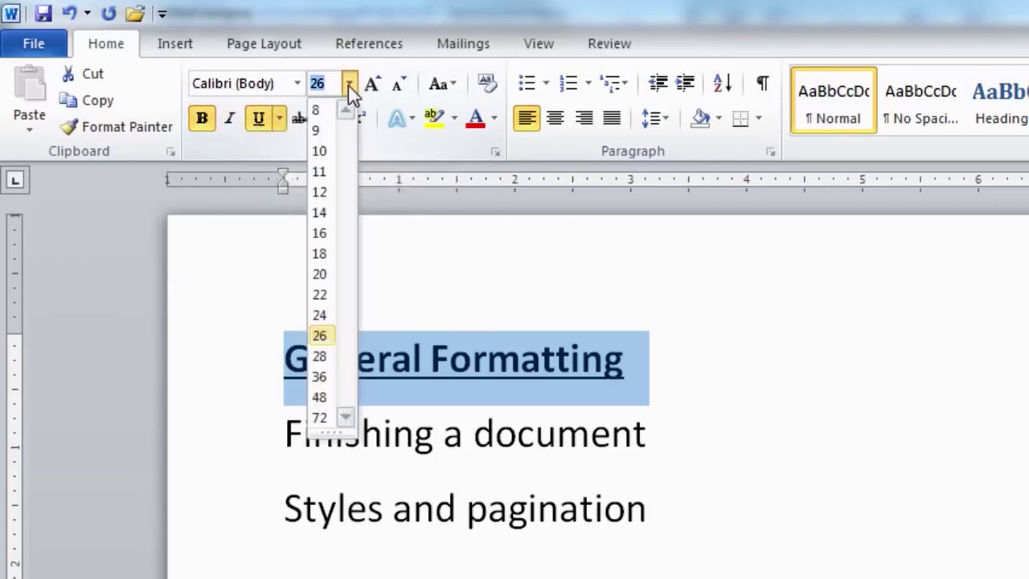
{"action": "left_click", "coordinate": [320, 376]}
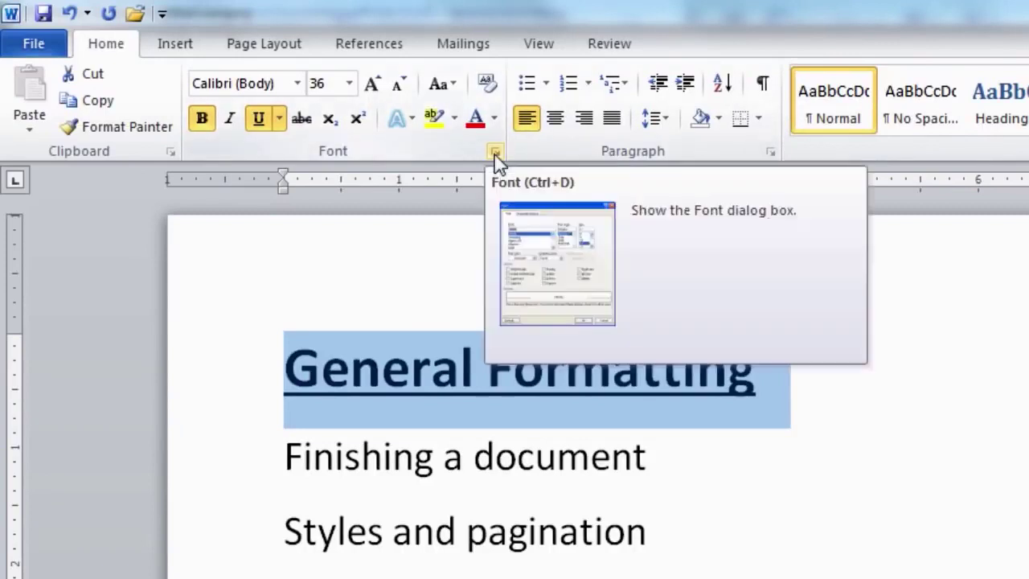
Apply the Bold Italic font style to 'Finishing a document' via the Font dialog
{"action": "left_click", "coordinate": [495, 153]}
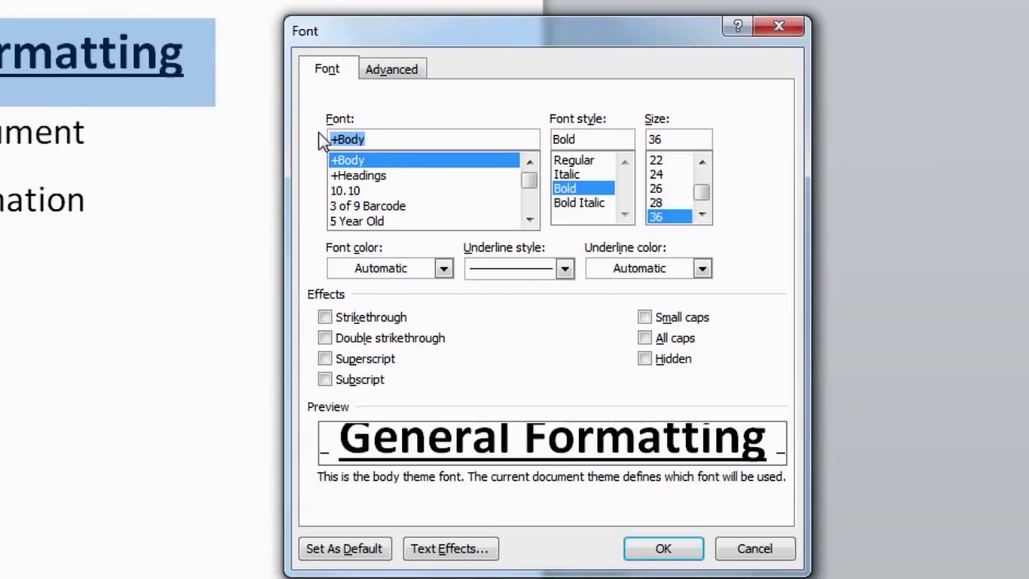
{"action": "left_click", "coordinate": [782, 554]}
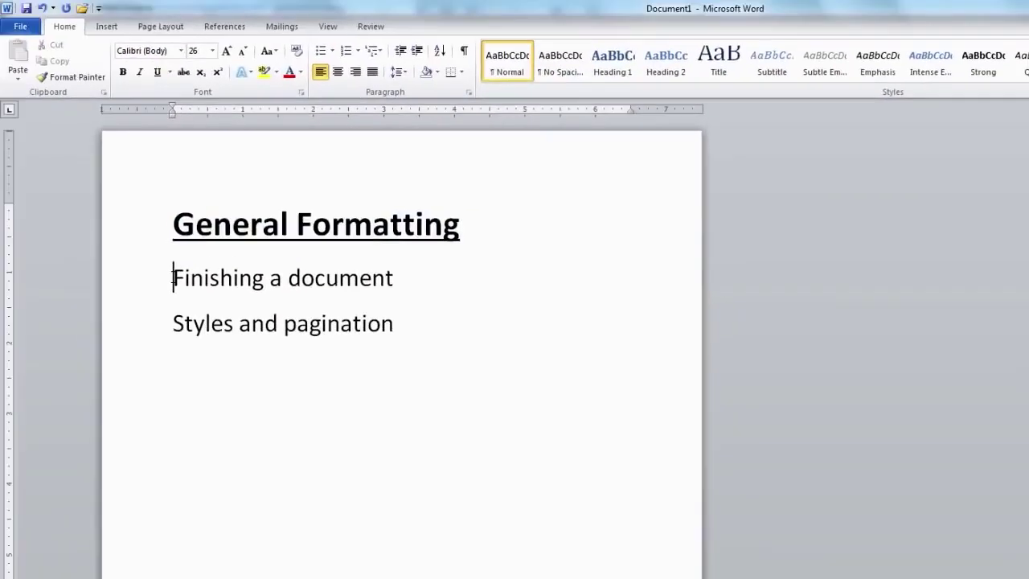
{"action": "left_click_drag", "start_coordinate": [172, 278], "coordinate": [340, 280]}
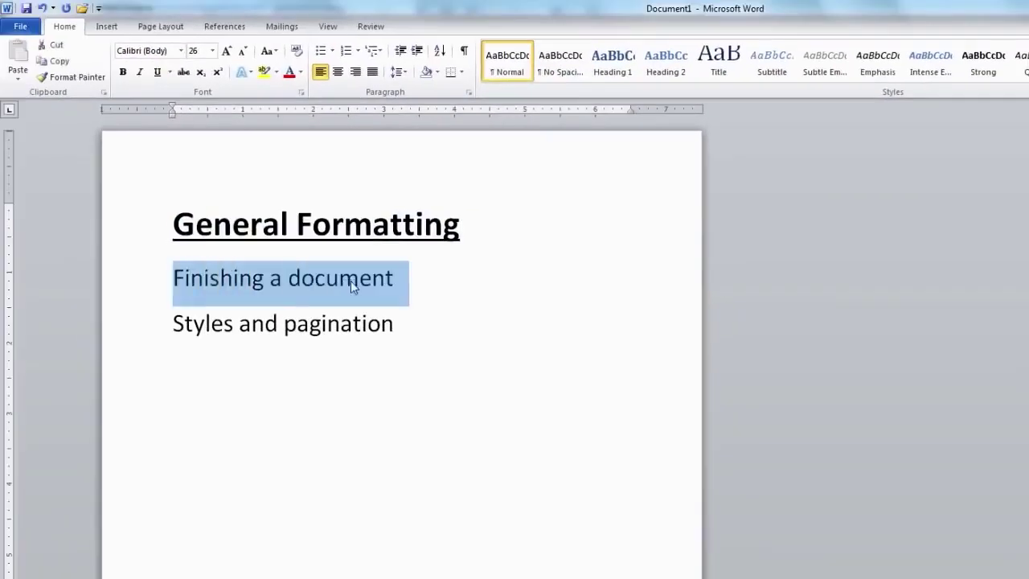
{"action": "left_click", "coordinate": [302, 92]}
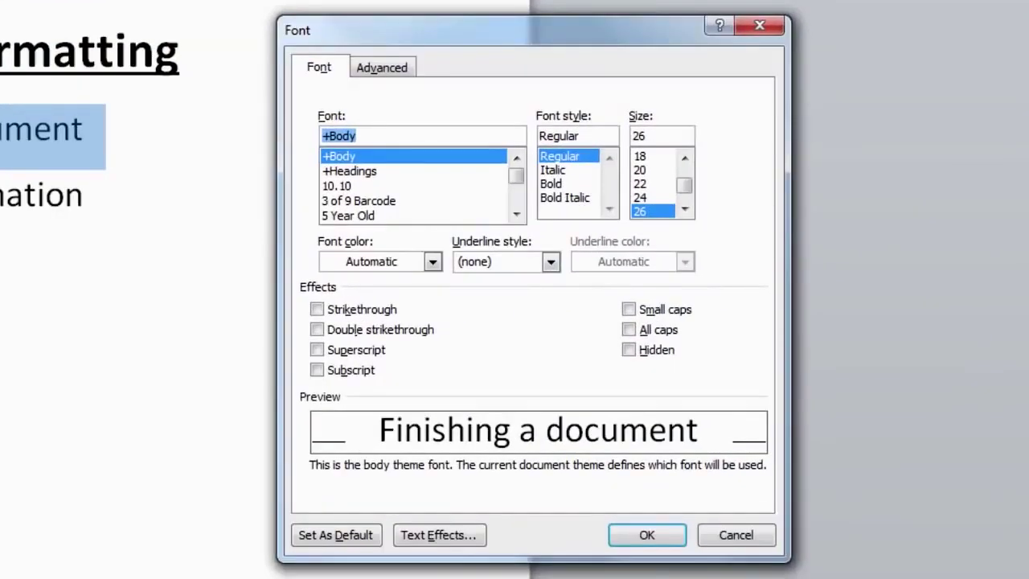
{"action": "left_click", "coordinate": [564, 198]}
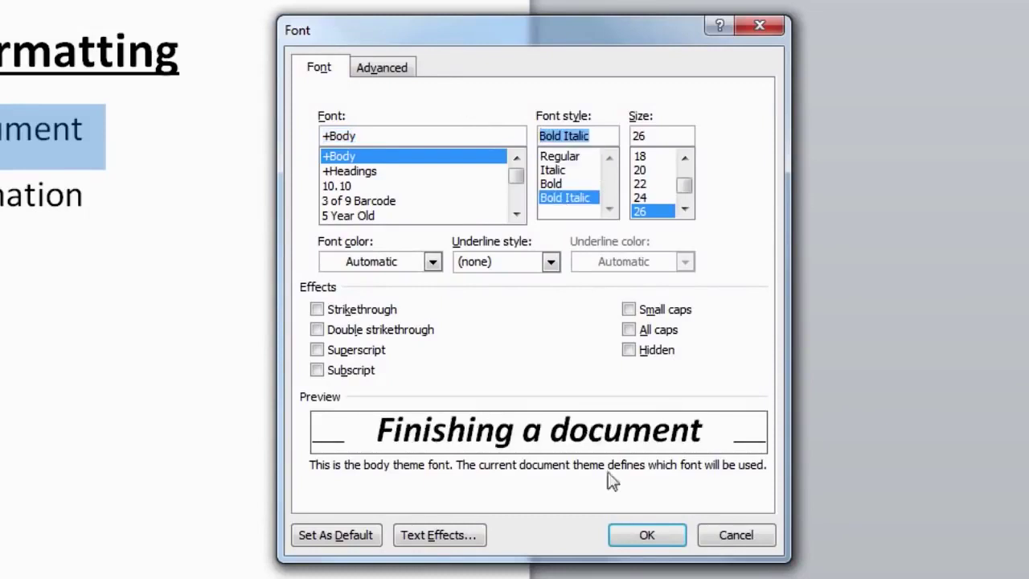
{"action": "left_click", "coordinate": [647, 535]}
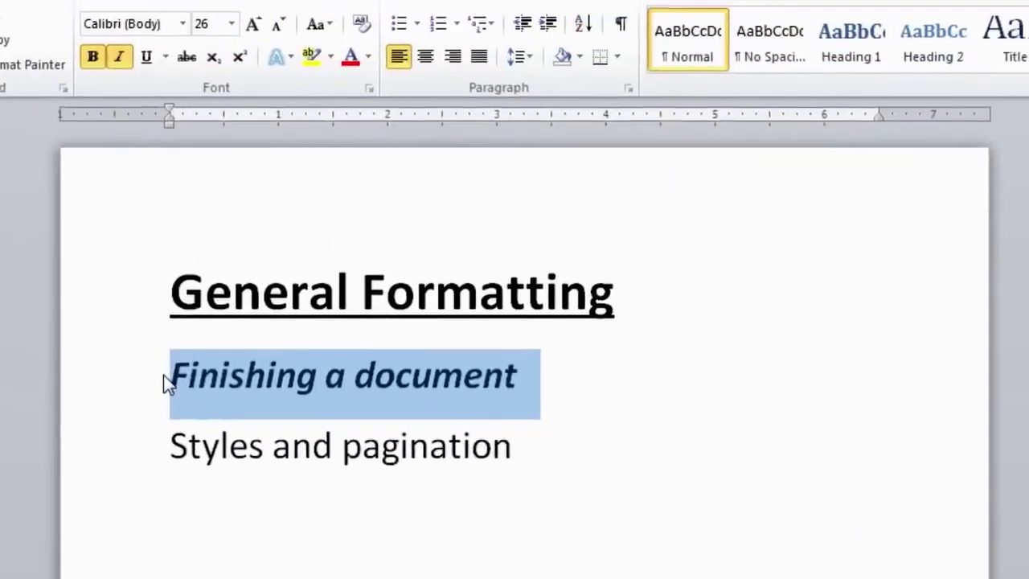
{"action": "left_click", "coordinate": [164, 374]}
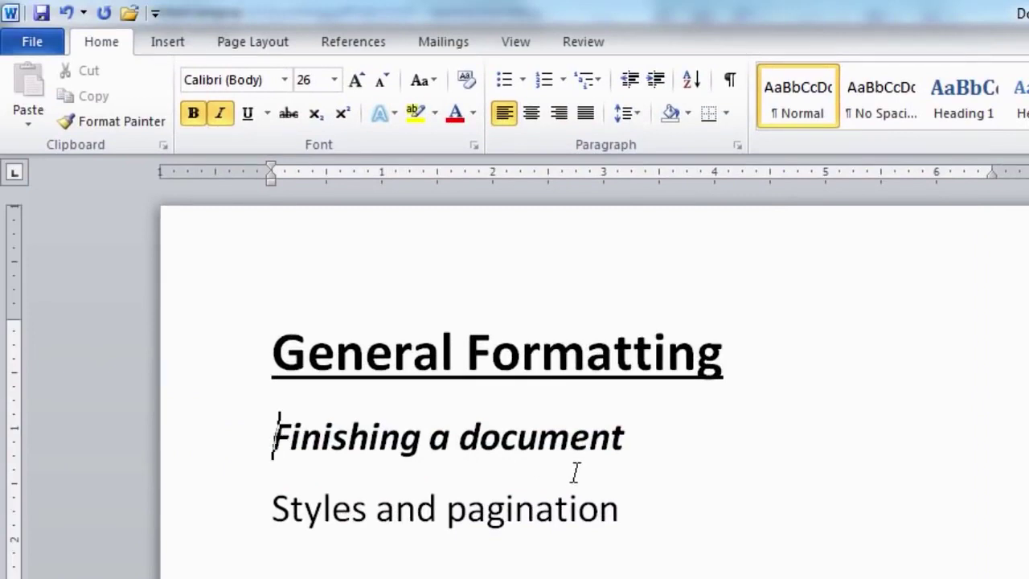
Select 'Styles and pagination' and make it bold and italic
{"action": "left_click", "coordinate": [266, 512]}
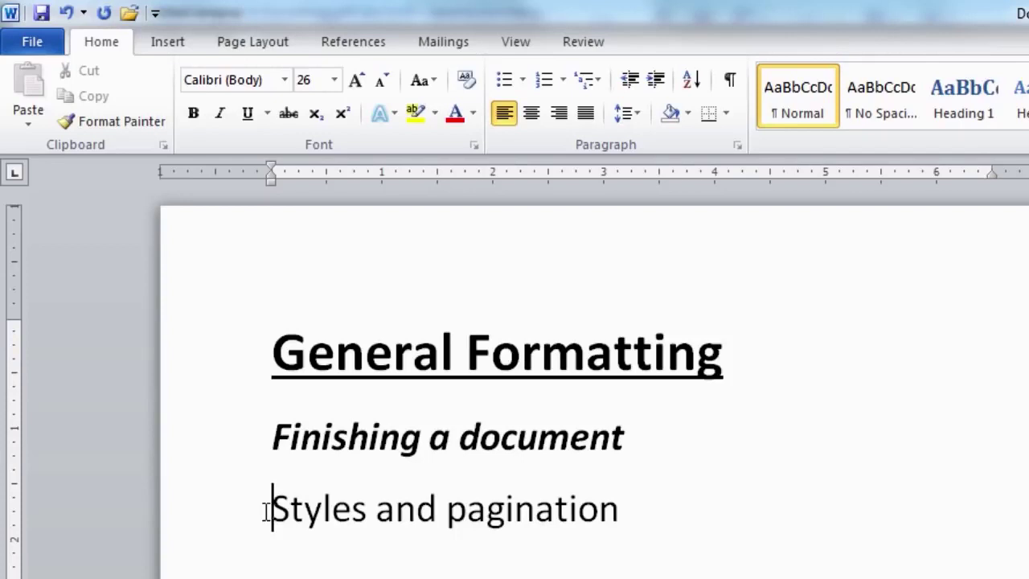
{"action": "left_click_drag", "start_coordinate": [272, 436], "coordinate": [585, 435]}
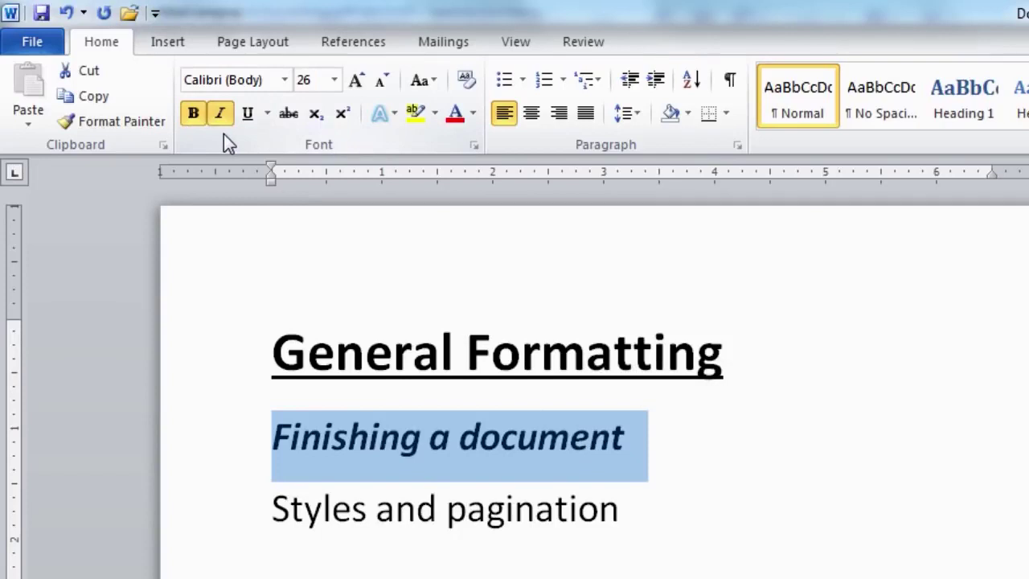
{"action": "left_click", "coordinate": [274, 503]}
{"action": "left_click_drag", "start_coordinate": [274, 507], "coordinate": [538, 507]}
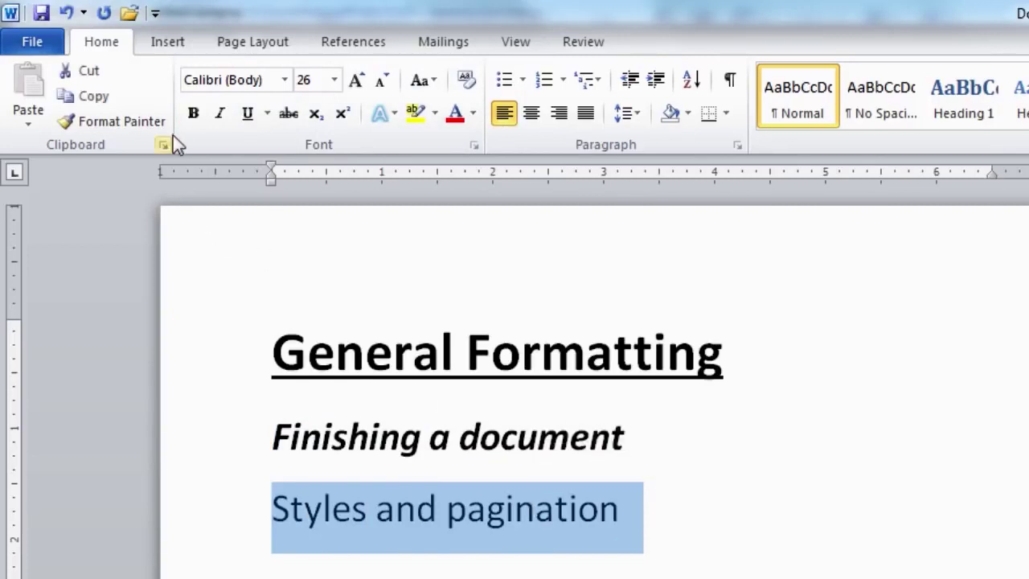
{"action": "left_click", "coordinate": [191, 120]}
{"action": "left_click", "coordinate": [218, 120]}
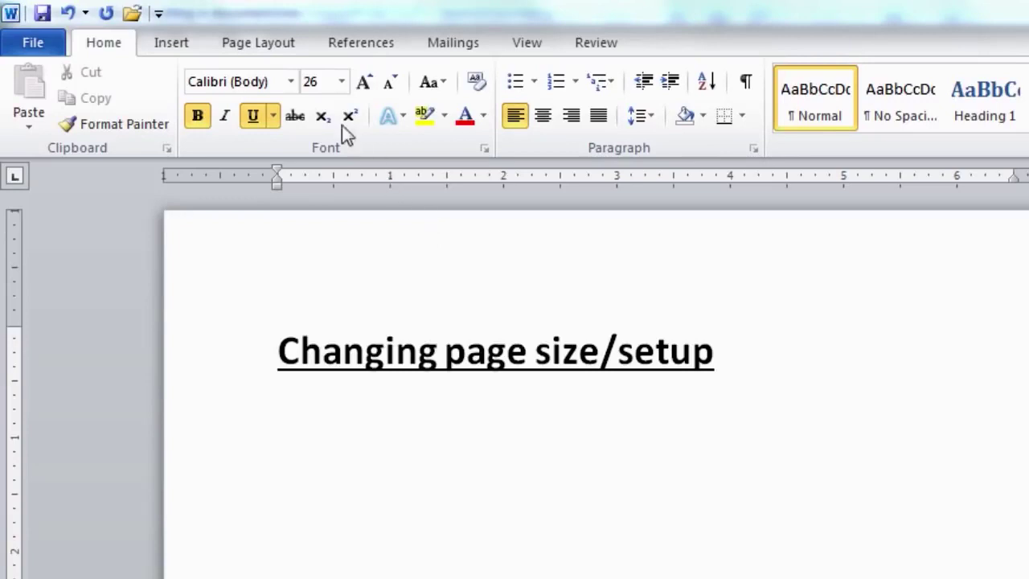
Switch the ribbon to the Page Layout tab
{"action": "left_click", "coordinate": [273, 59]}
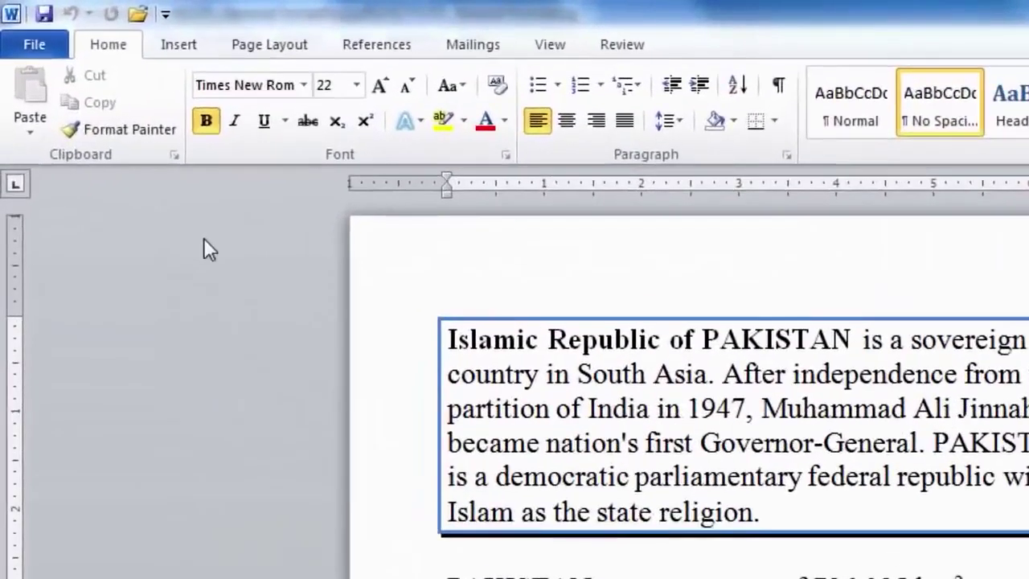
Show the Insert tab's Header gallery of built-in header layouts
{"action": "left_click", "coordinate": [178, 45]}
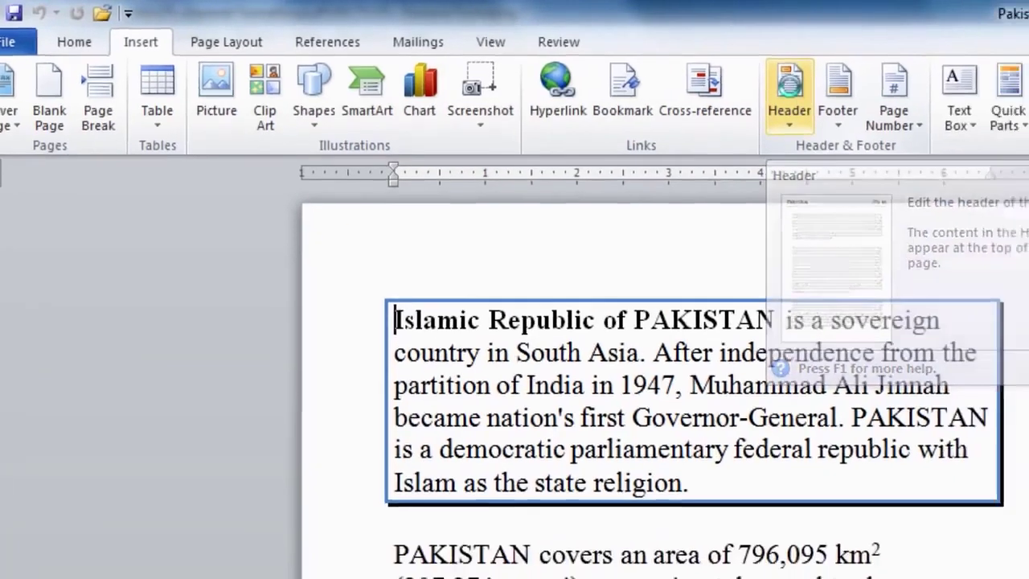
{"action": "left_click", "coordinate": [789, 95]}
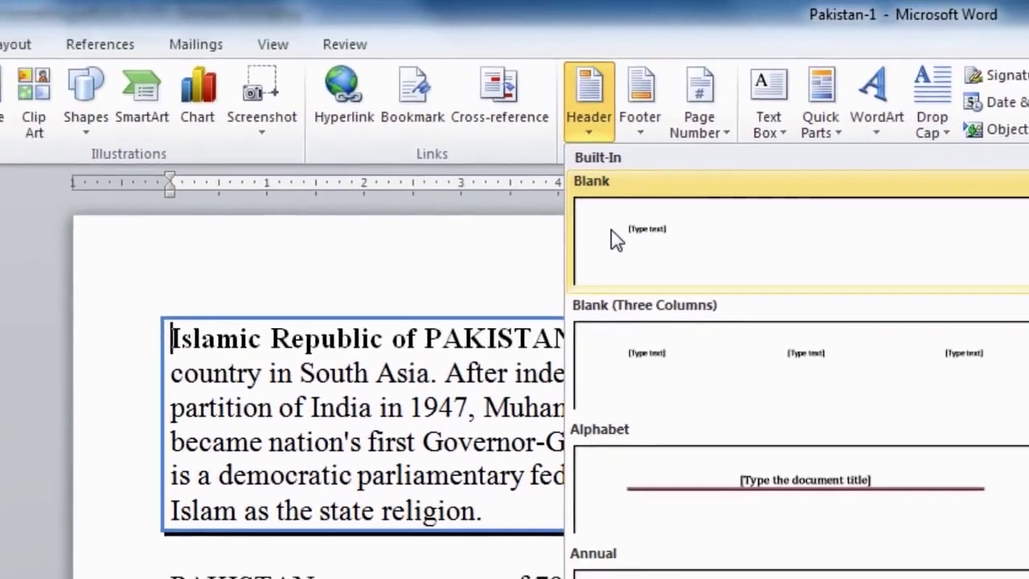
Insert a Blank header containing the document's Author property field from Quick Parts
{"action": "left_click", "coordinate": [546, 249]}
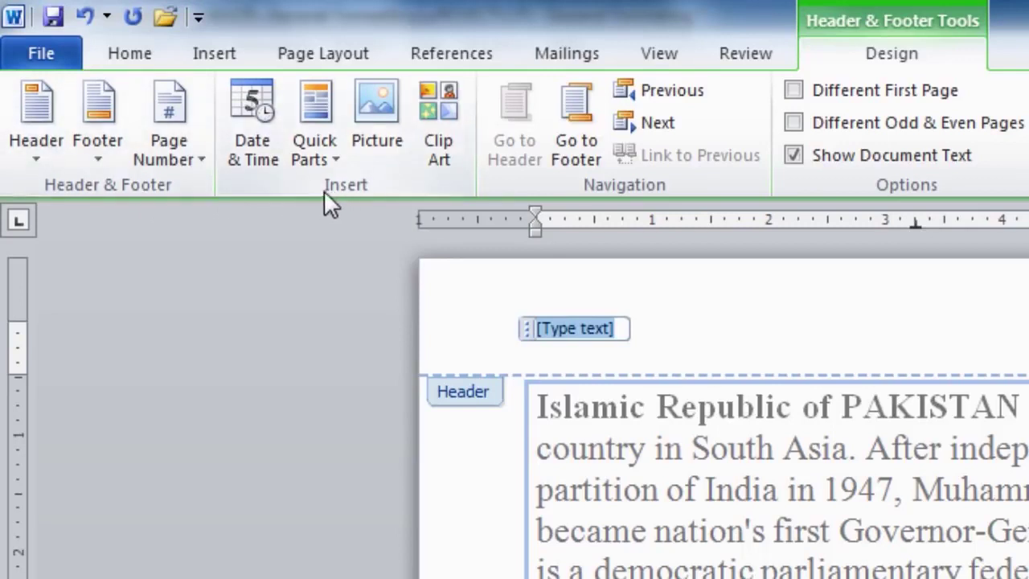
{"action": "left_click", "coordinate": [319, 104]}
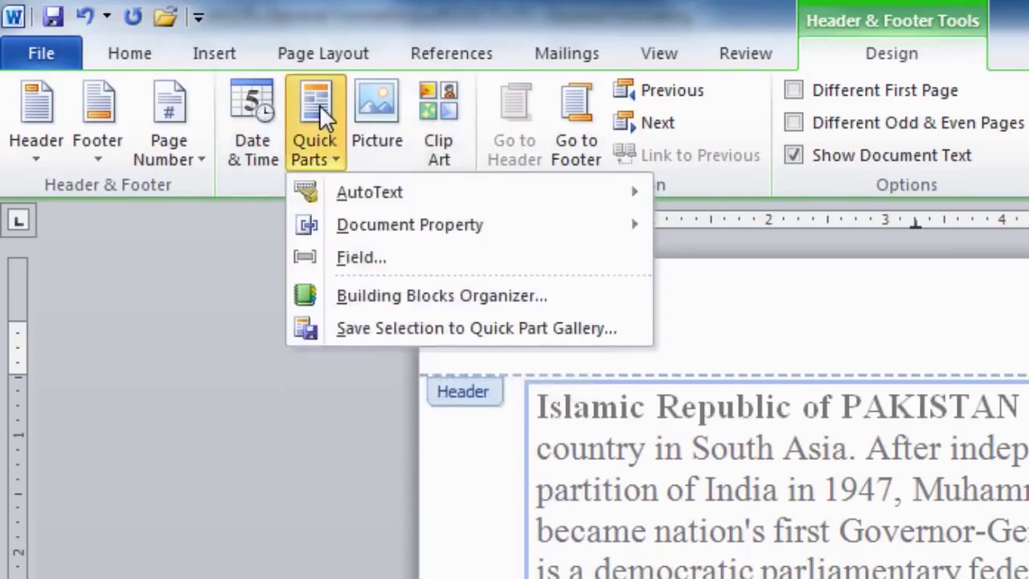
{"action": "mouse_move", "coordinate": [431, 217]}
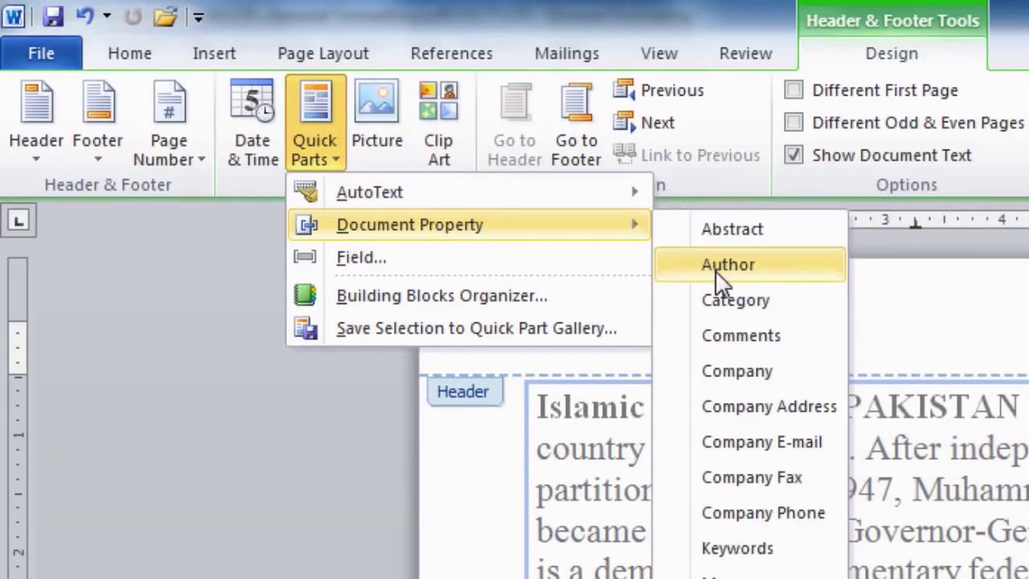
{"action": "left_click", "coordinate": [777, 281]}
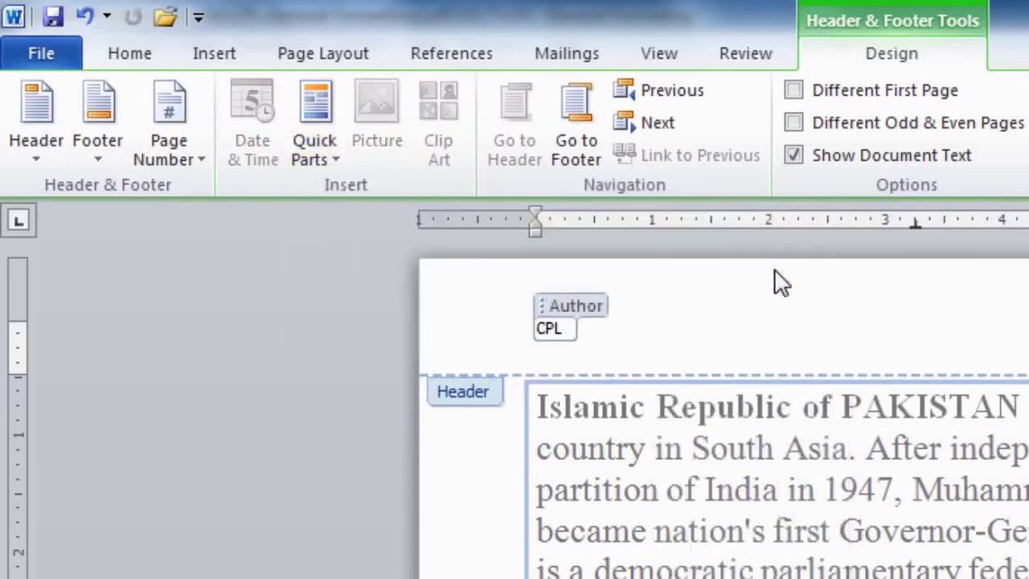
{"action": "left_click", "coordinate": [572, 309]}
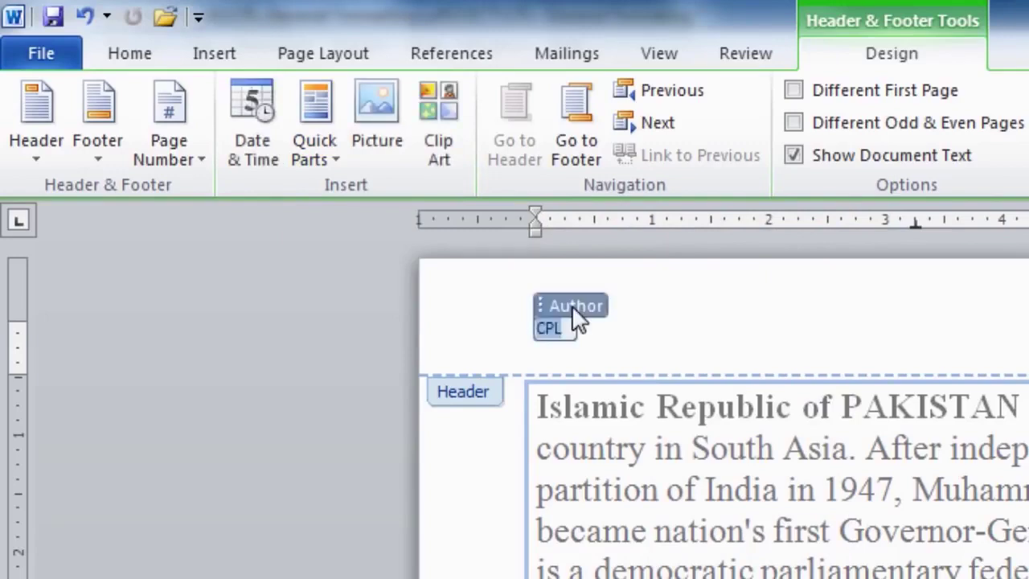
Insert a long weekday date, then replace that text with 'Virtual University'
{"action": "left_click", "coordinate": [259, 116]}
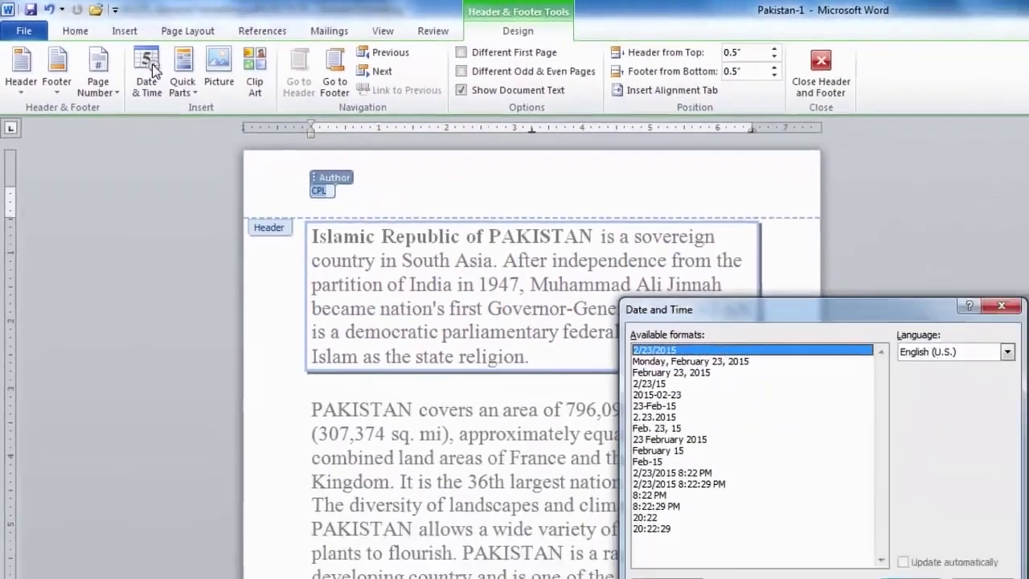
{"action": "left_click", "coordinate": [690, 361]}
{"action": "left_click", "coordinate": [863, 556]}
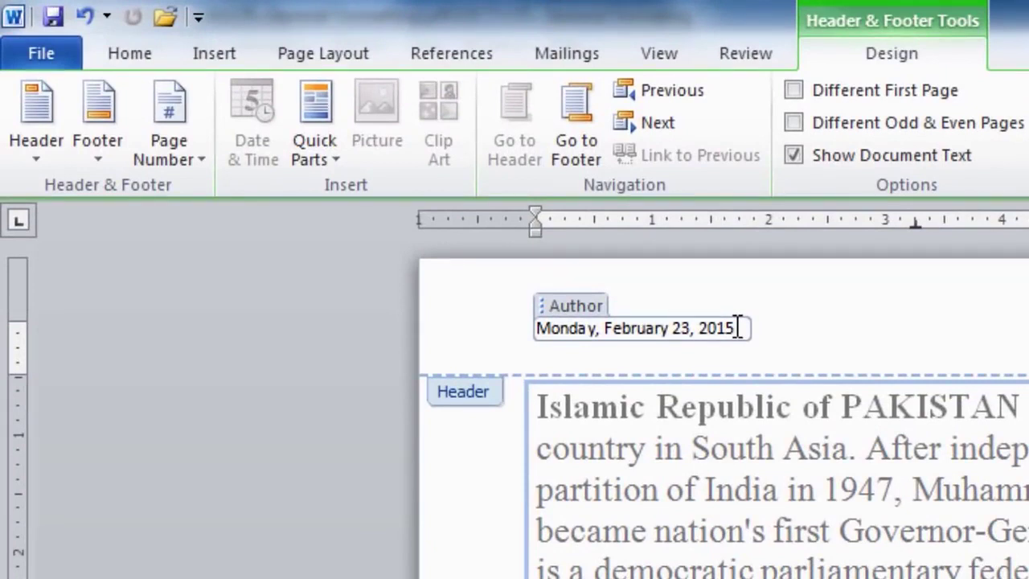
{"action": "left_click_drag", "start_coordinate": [738, 328], "coordinate": [443, 324]}
{"action": "type", "text": "Virtual Un"}
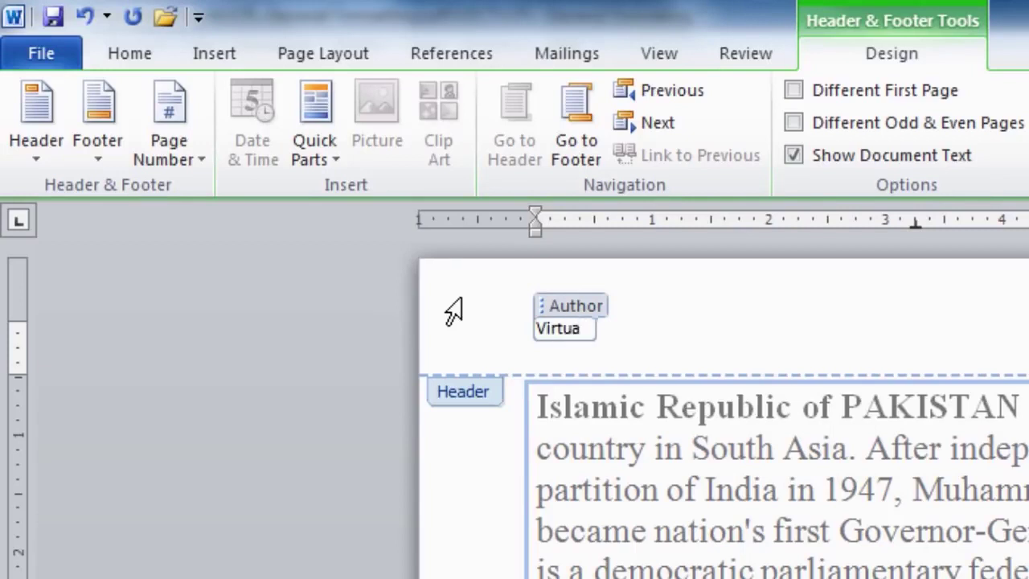
{"action": "type", "text": "iversity"}
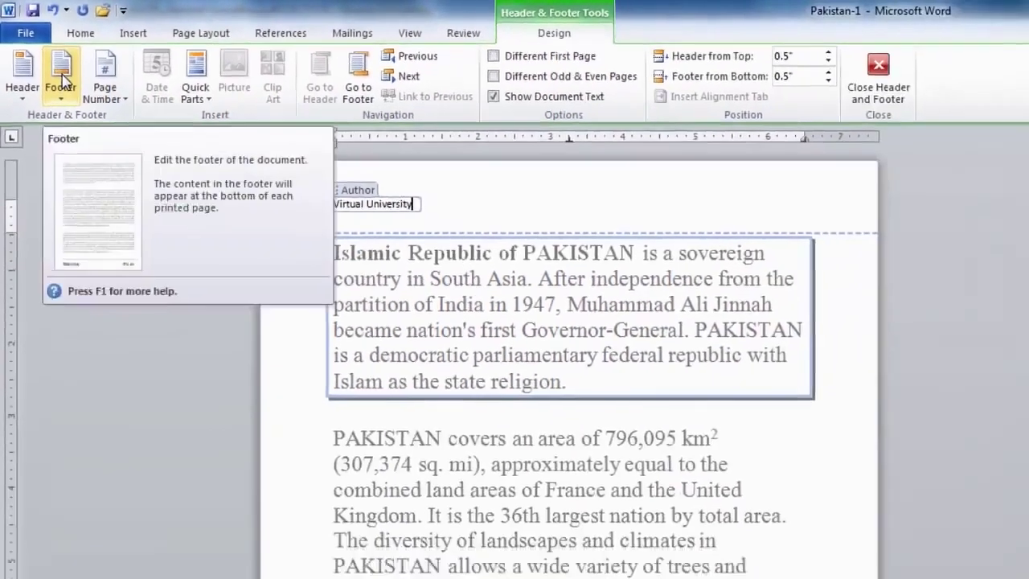
Insert the Blank built-in footer layout
{"action": "left_click", "coordinate": [97, 129]}
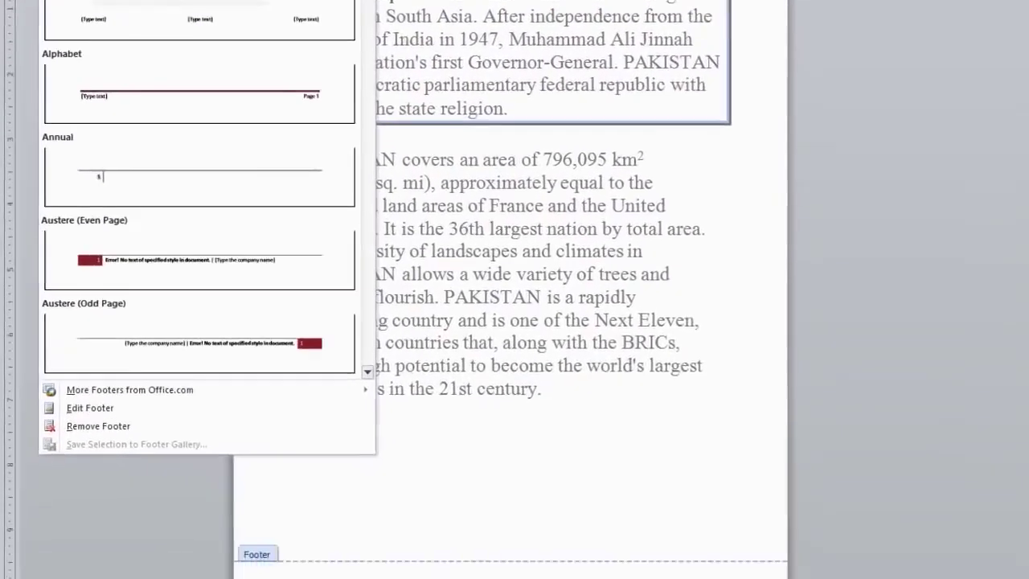
{"action": "left_click", "coordinate": [78, 145]}
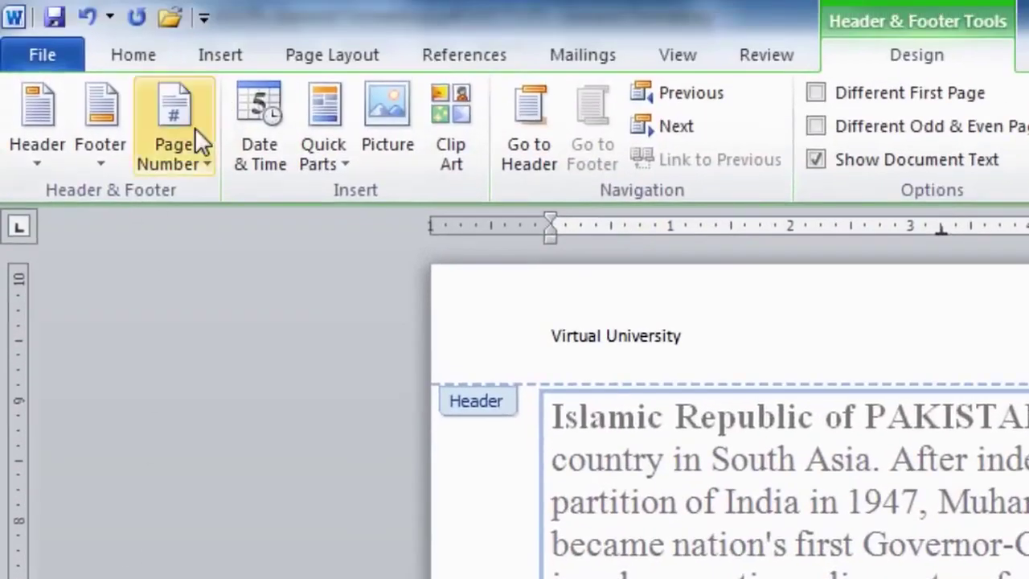
Add bold 'Page X of Y' numbering (Bold Numbers) at the bottom of the page
{"action": "left_click", "coordinate": [194, 128]}
{"action": "mouse_move", "coordinate": [257, 233]}
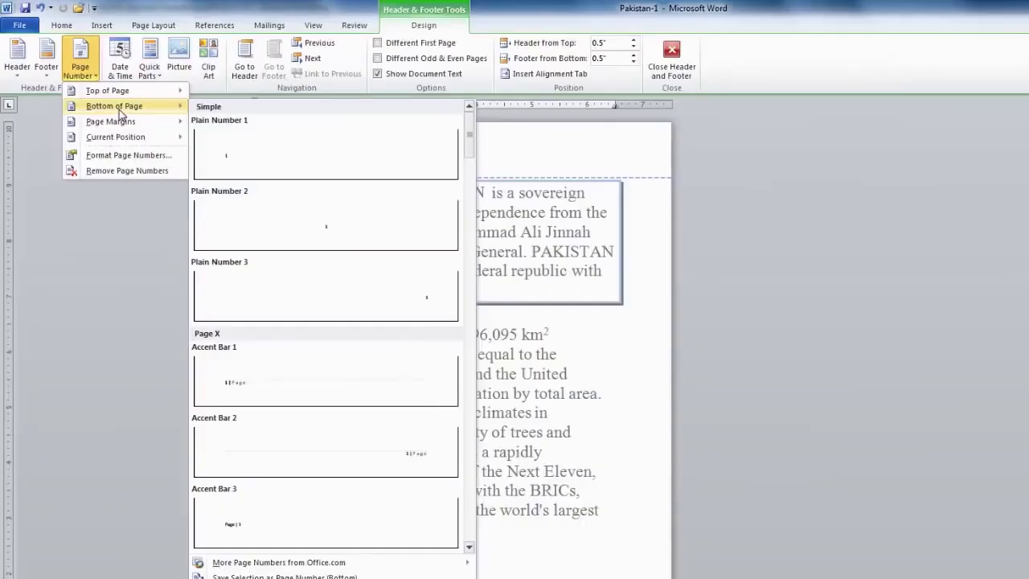
{"action": "left_click", "coordinate": [469, 547]}
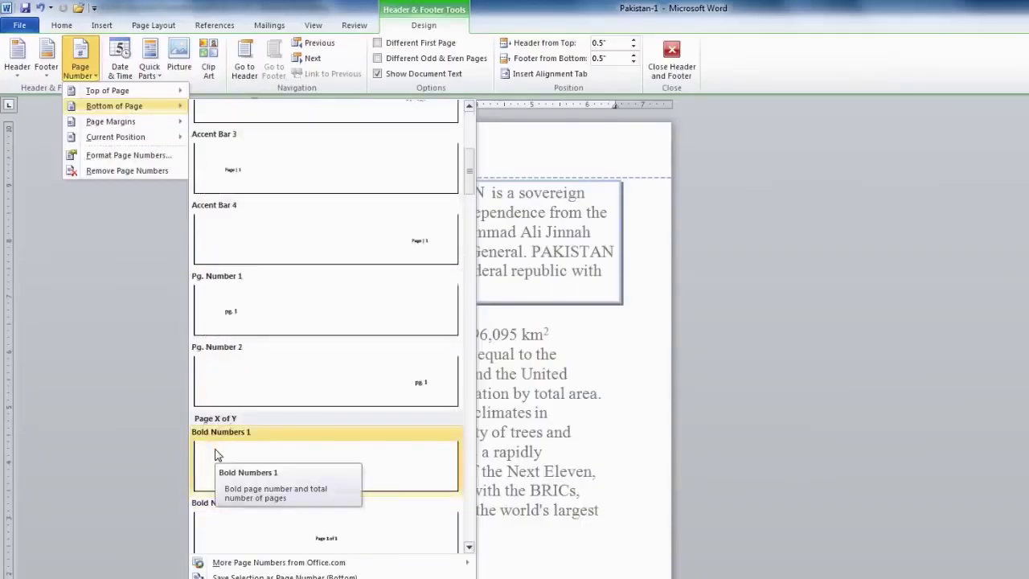
{"action": "left_click", "coordinate": [218, 443]}
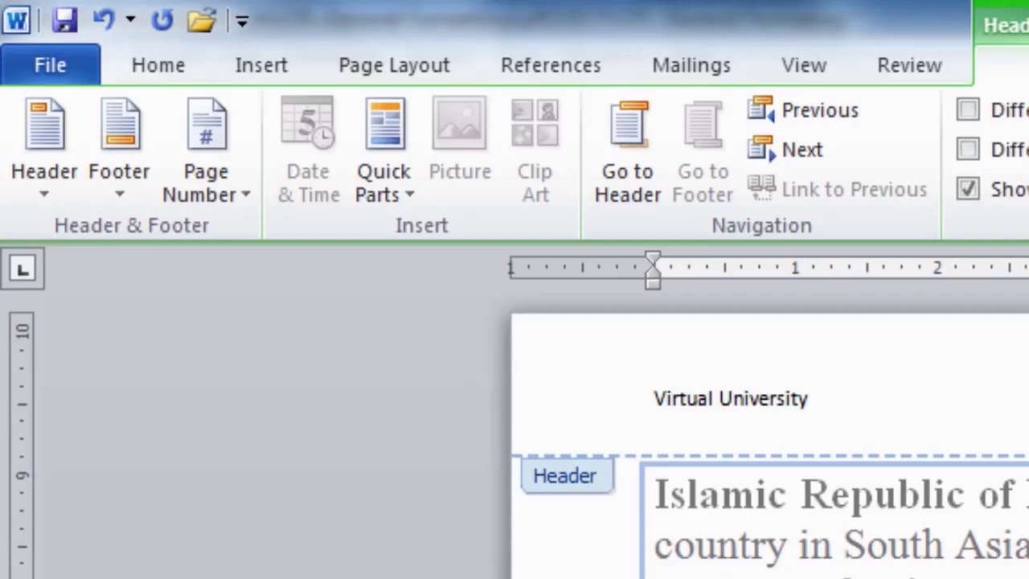
Bold the 'Virtual University' header and underline the 'Page 1 of 1' footer
{"action": "left_click_drag", "start_coordinate": [657, 400], "coordinate": [820, 399]}
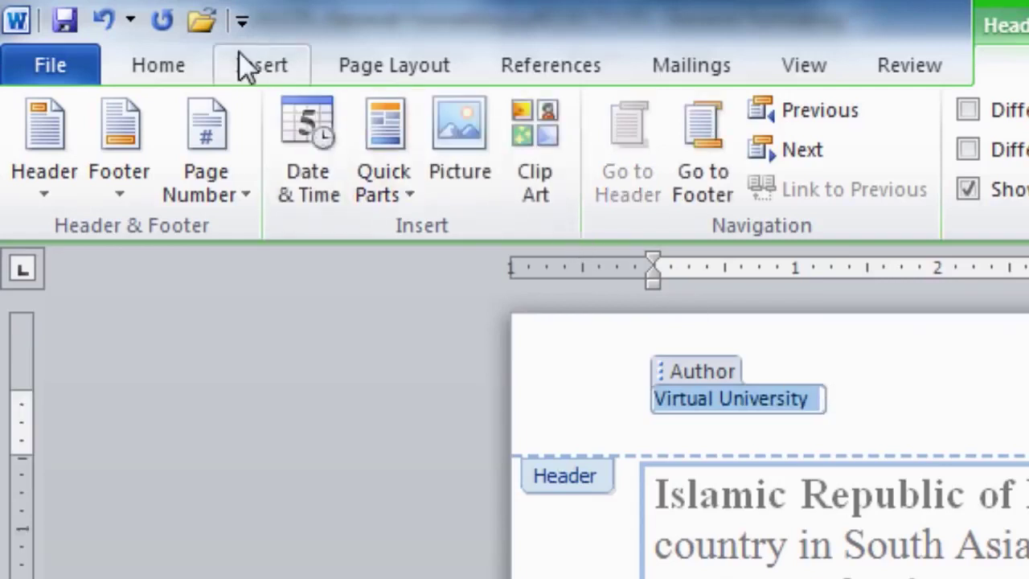
{"action": "left_click", "coordinate": [158, 65]}
{"action": "left_click", "coordinate": [301, 177]}
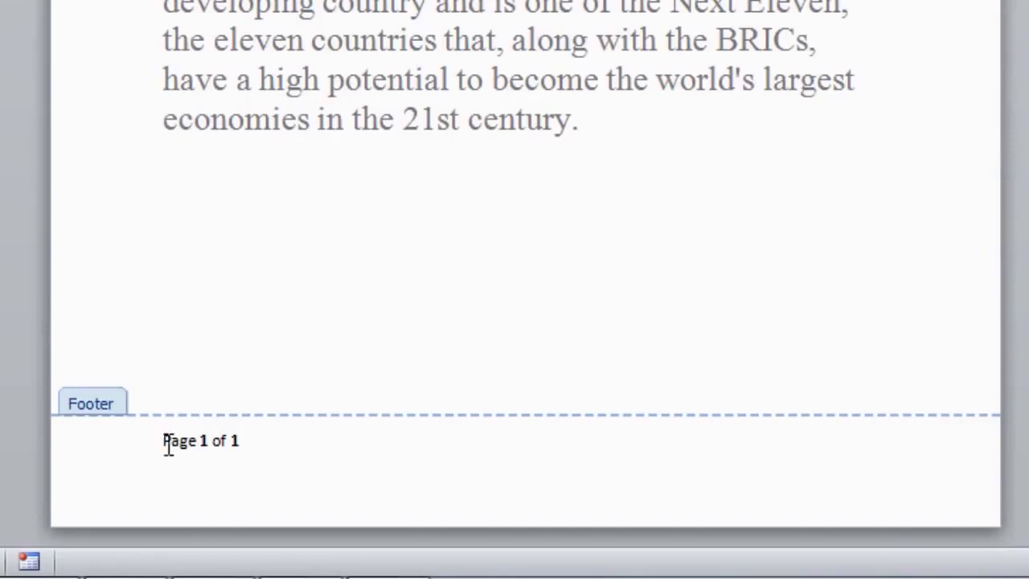
{"action": "left_click_drag", "start_coordinate": [165, 441], "coordinate": [239, 441]}
{"action": "left_click", "coordinate": [115, 53]}
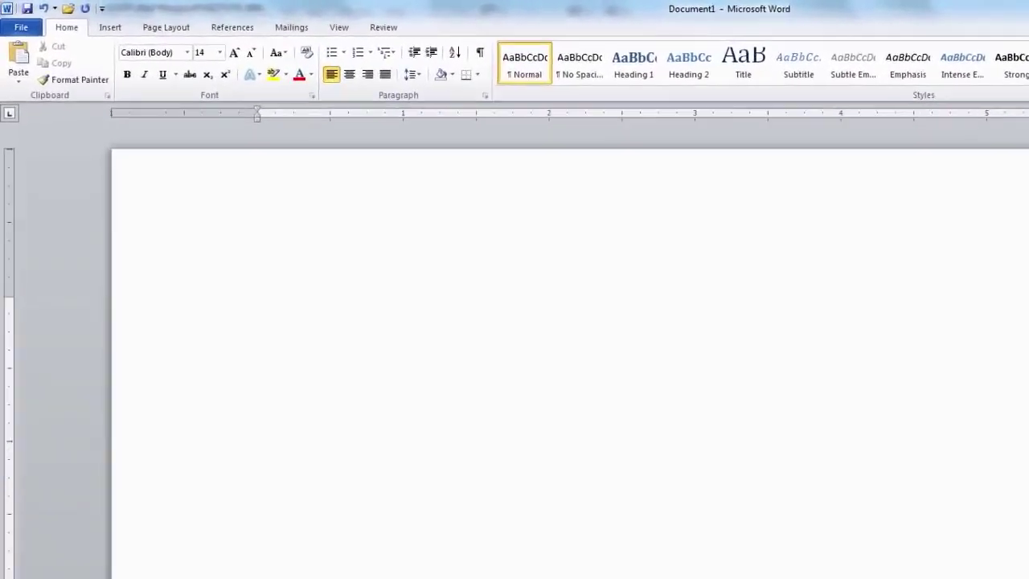
Type 'Imran Khan was the captun of Pakustan in 1992 cricket world cup.'
{"action": "type", "text": "Imran K"}
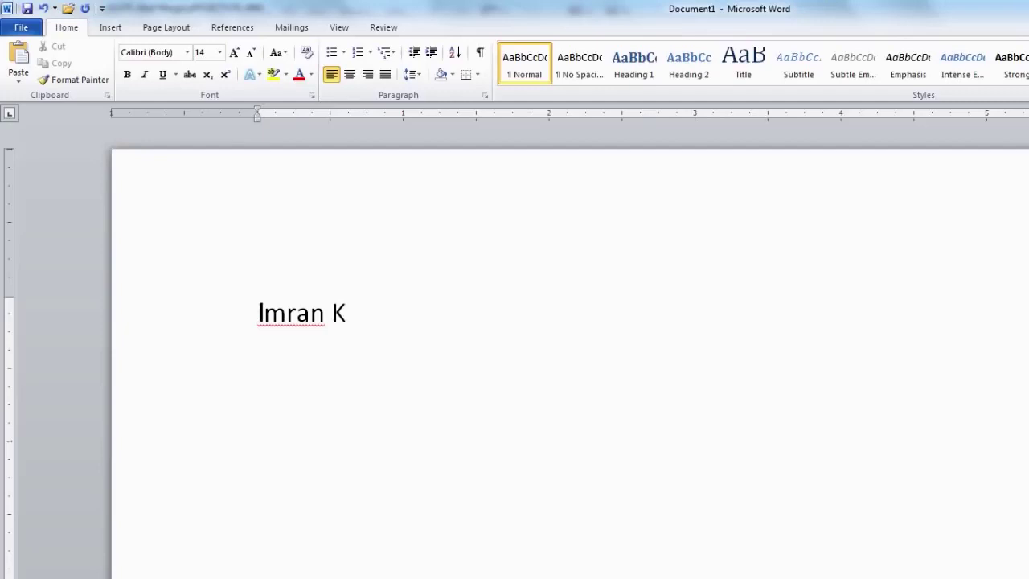
{"action": "type", "text": "han wa"}
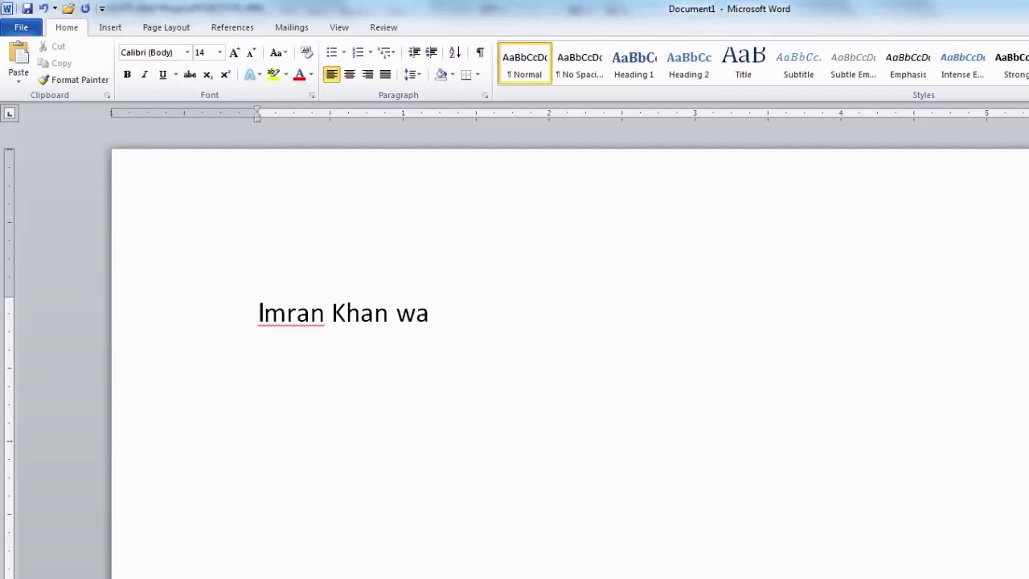
{"action": "type", "text": "s the ca"}
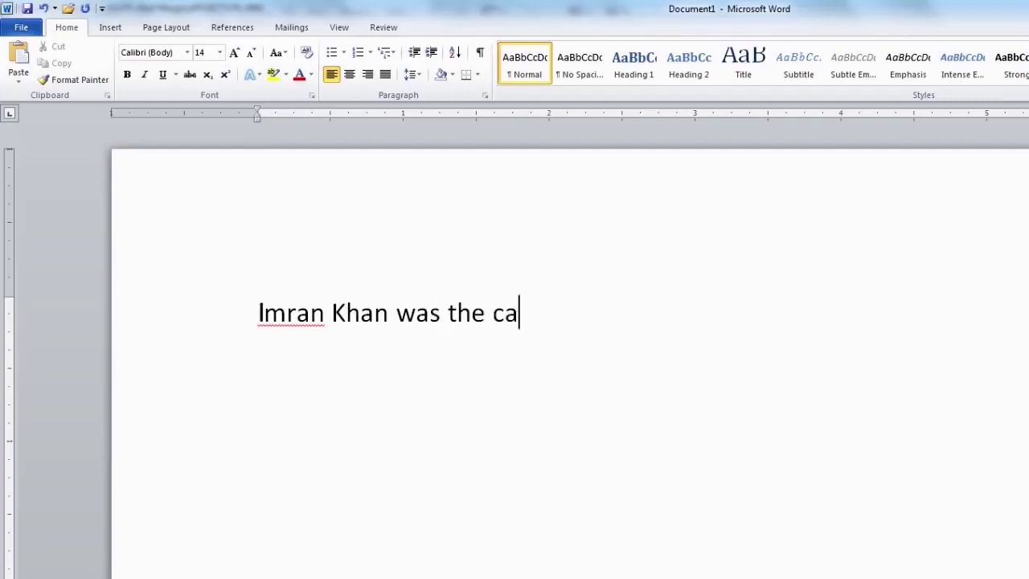
{"action": "type", "text": "ptun of "}
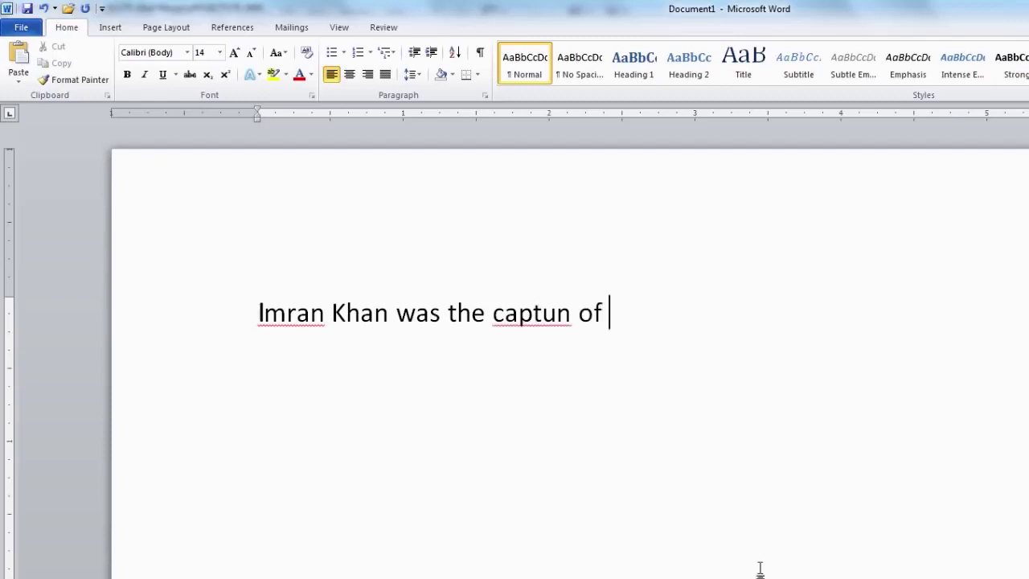
{"action": "type", "text": "Pakustan"}
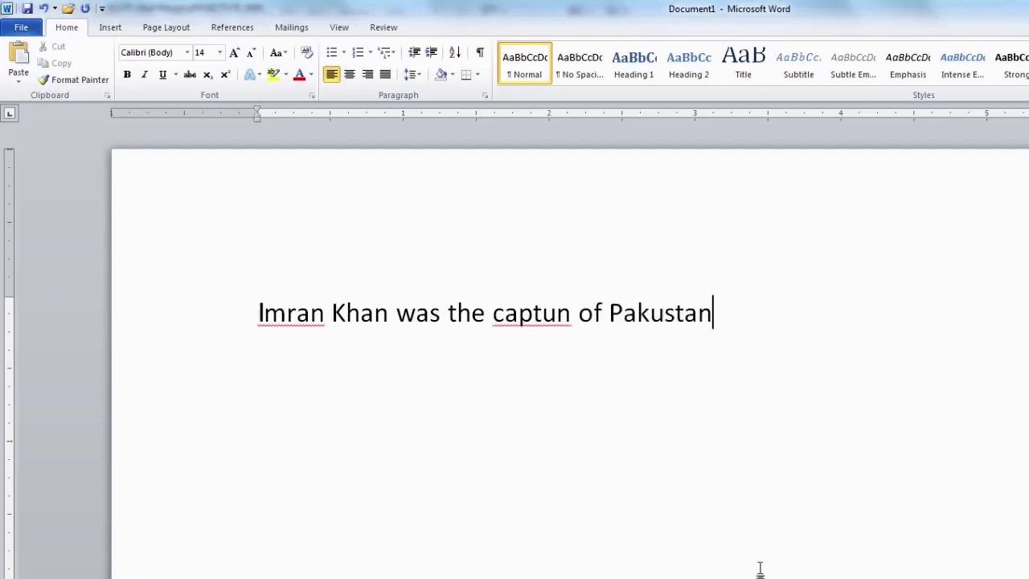
{"action": "type", "text": " in "}
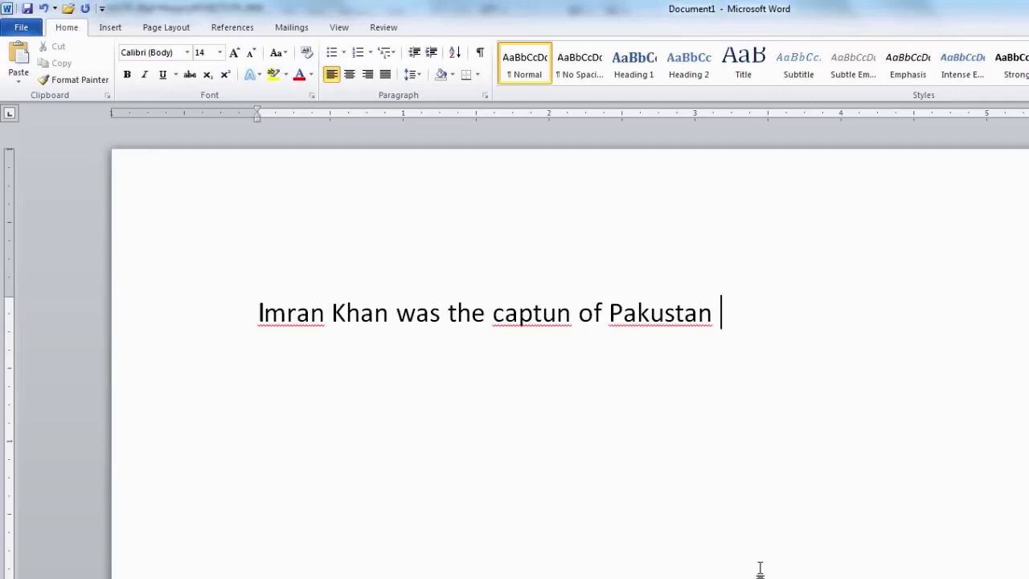
{"action": "type", "text": "199"}
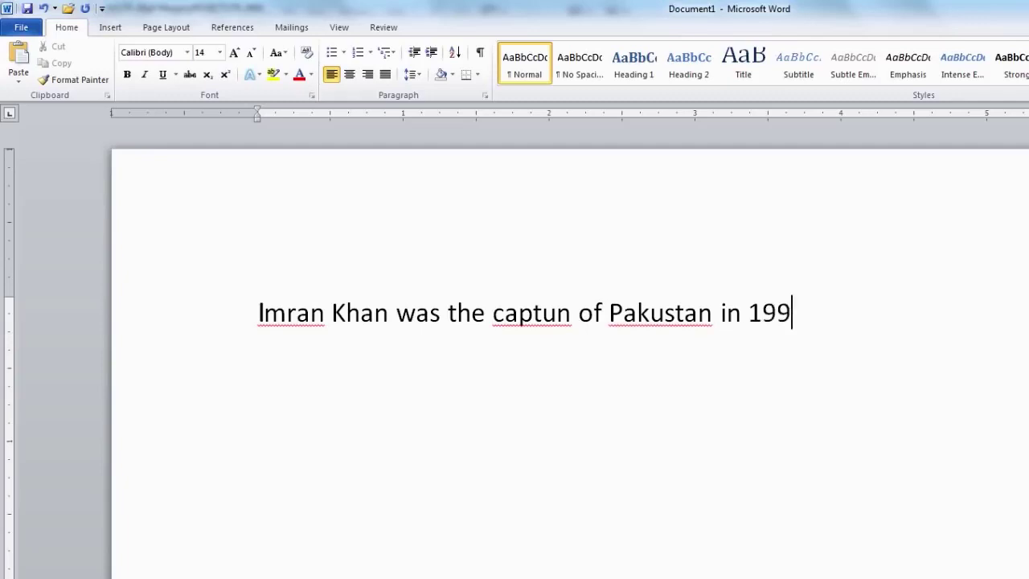
{"action": "type", "text": "2 cricket world c"}
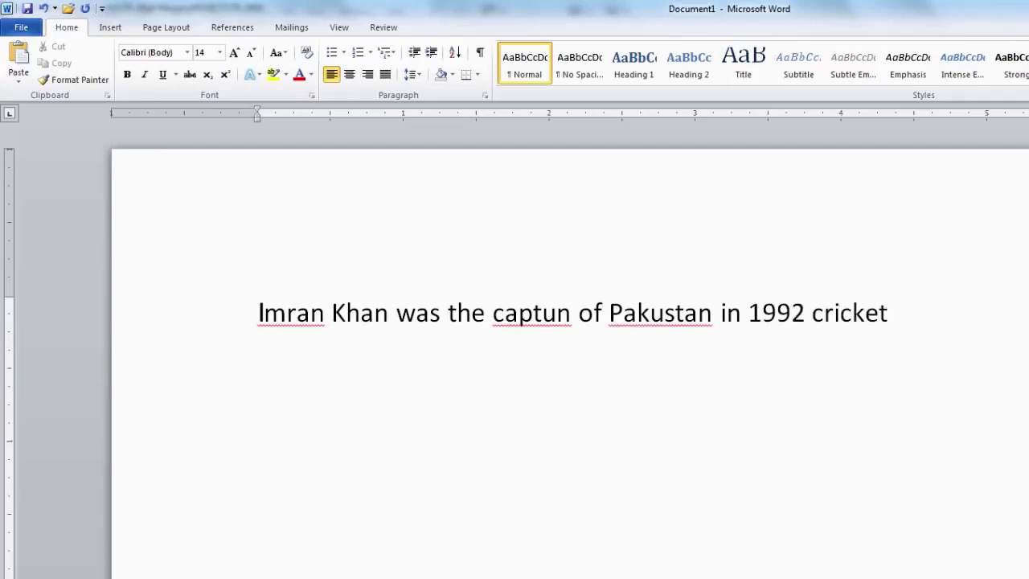
{"action": "type", "text": "up."}
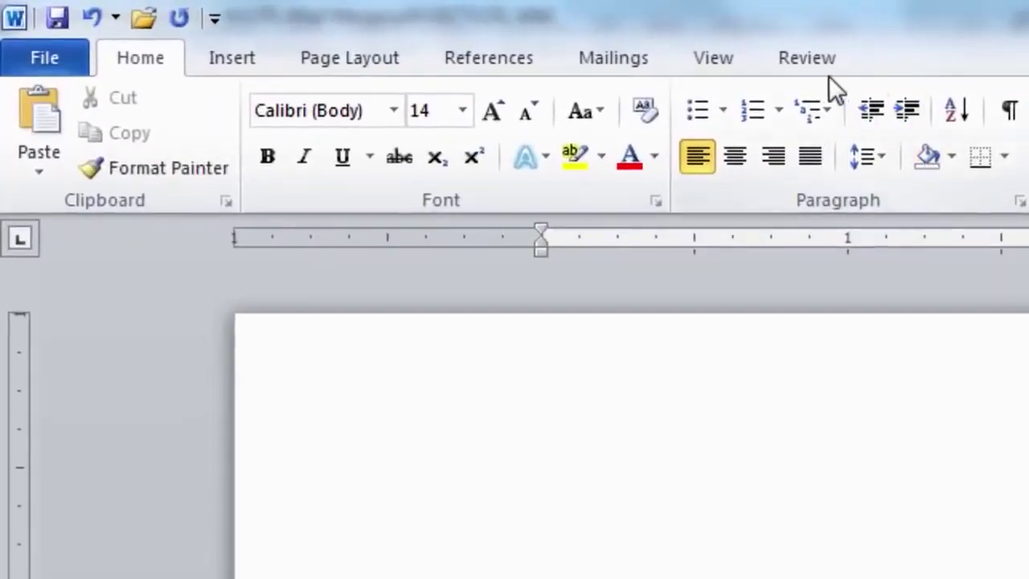
Spell-check the document: ignore the name, change captun to captain, AutoCorrect Pakustan to Pakistan
{"action": "left_click", "coordinate": [757, 57]}
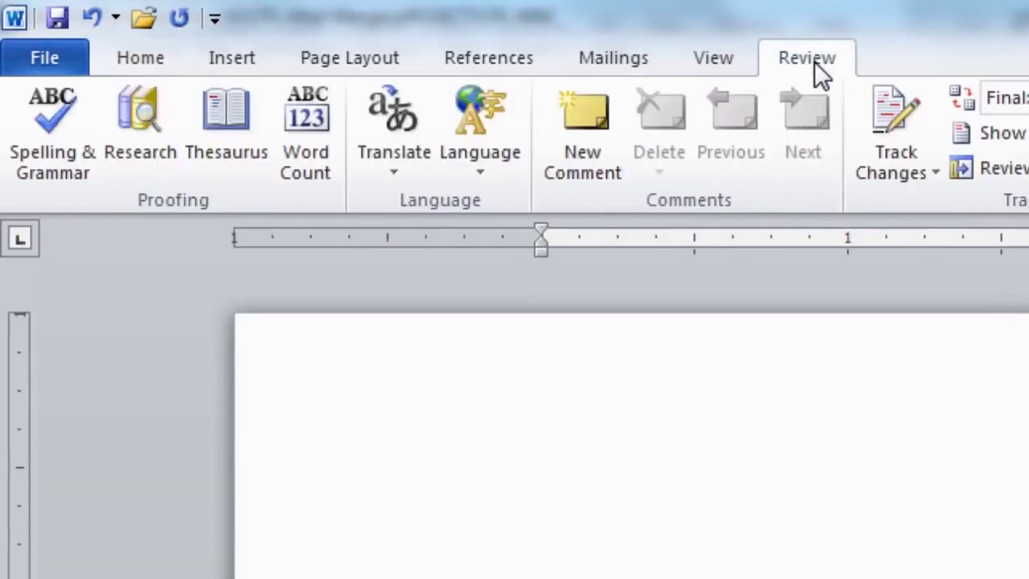
{"action": "left_click", "coordinate": [58, 166]}
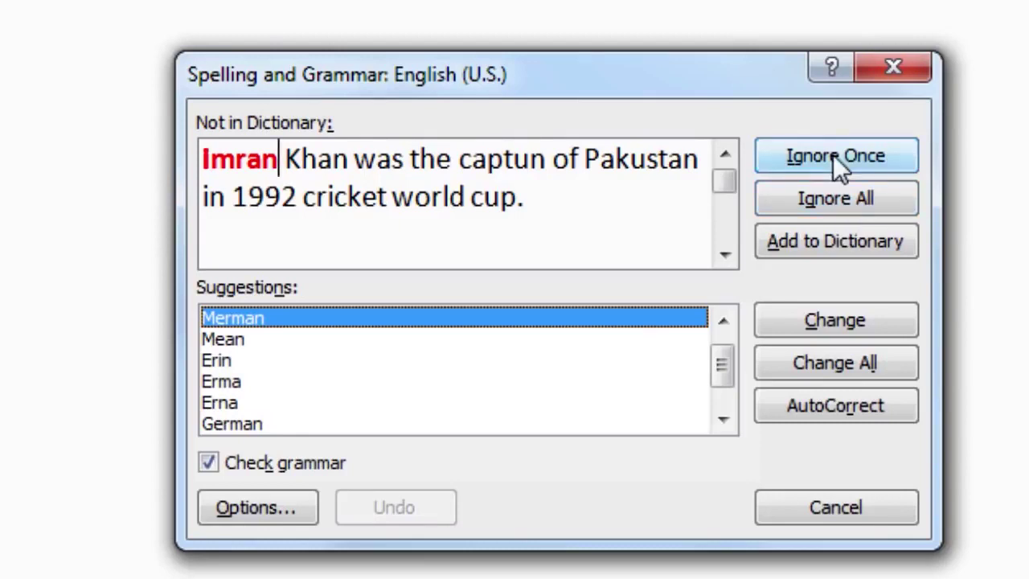
{"action": "left_click", "coordinate": [840, 198]}
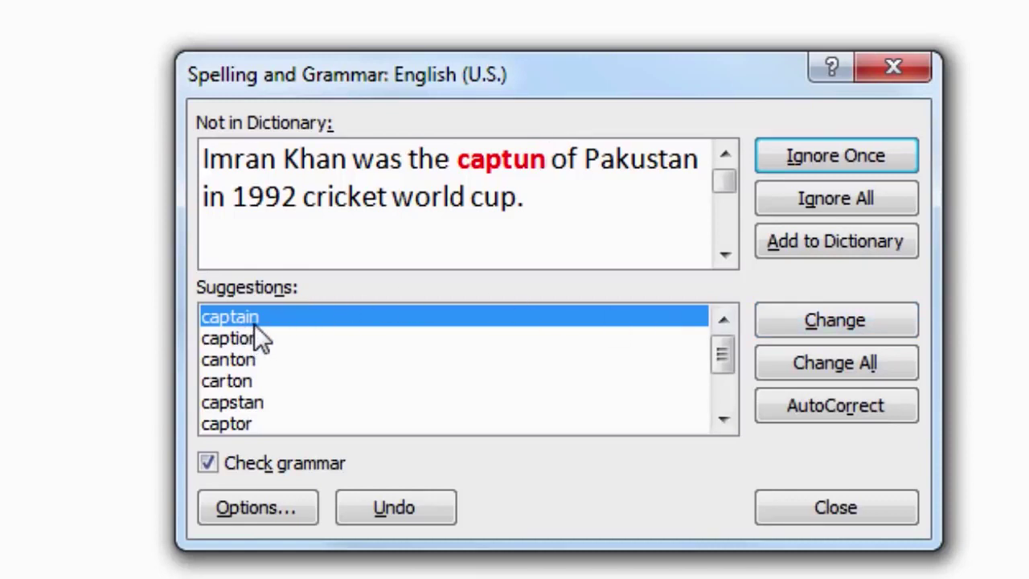
{"action": "left_click", "coordinate": [853, 368]}
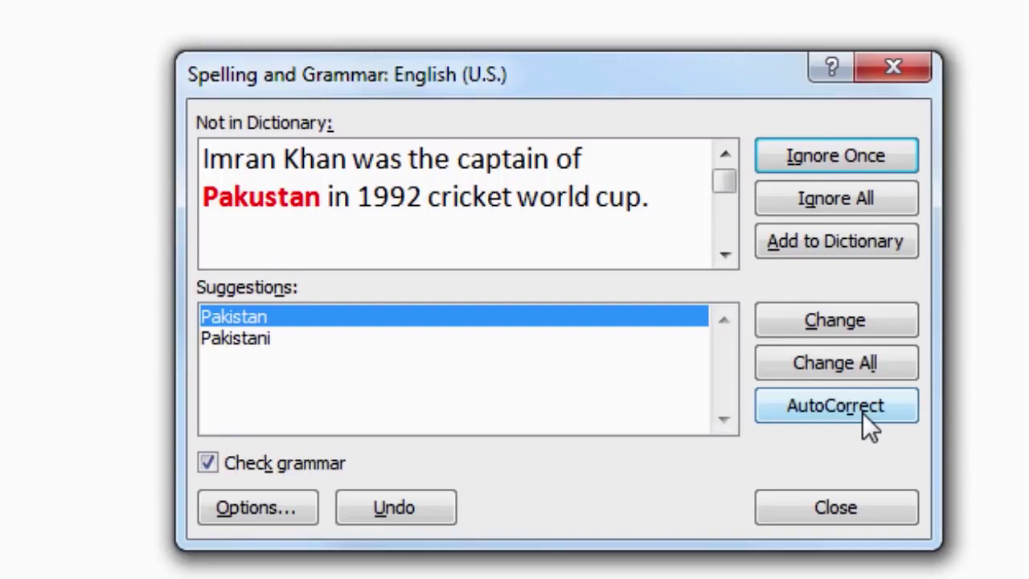
{"action": "left_click", "coordinate": [862, 410]}
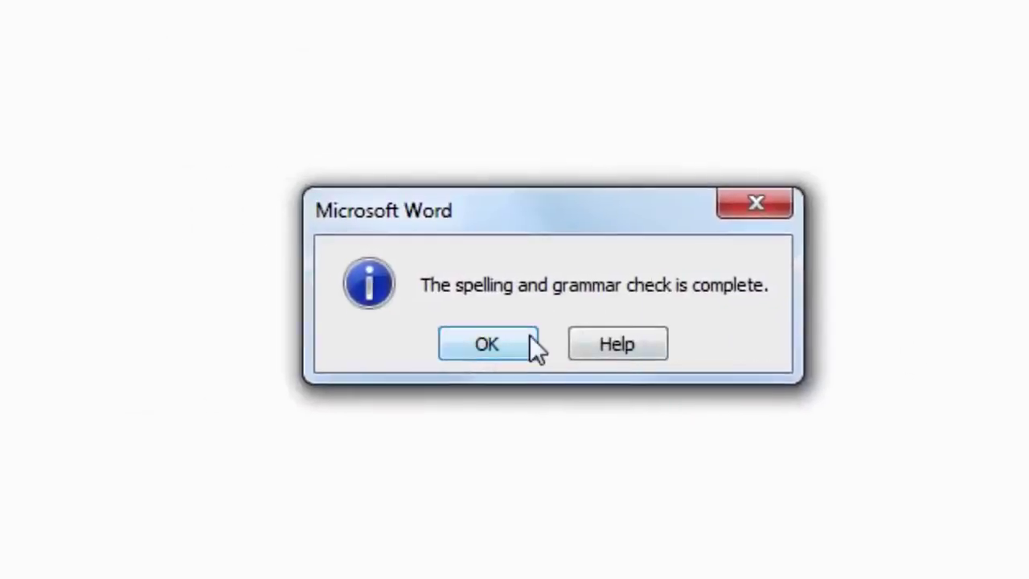
Dismiss the check-complete message and type 'Love Pakustan' so AutoCorrect fixes it
{"action": "left_click", "coordinate": [530, 340]}
{"action": "type", "text": "Love Pakustan"}
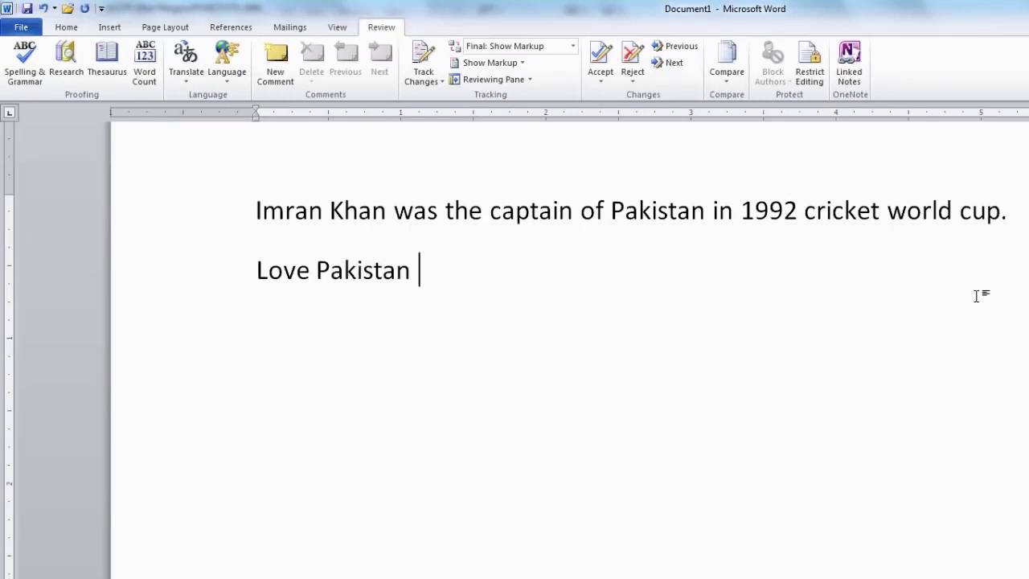